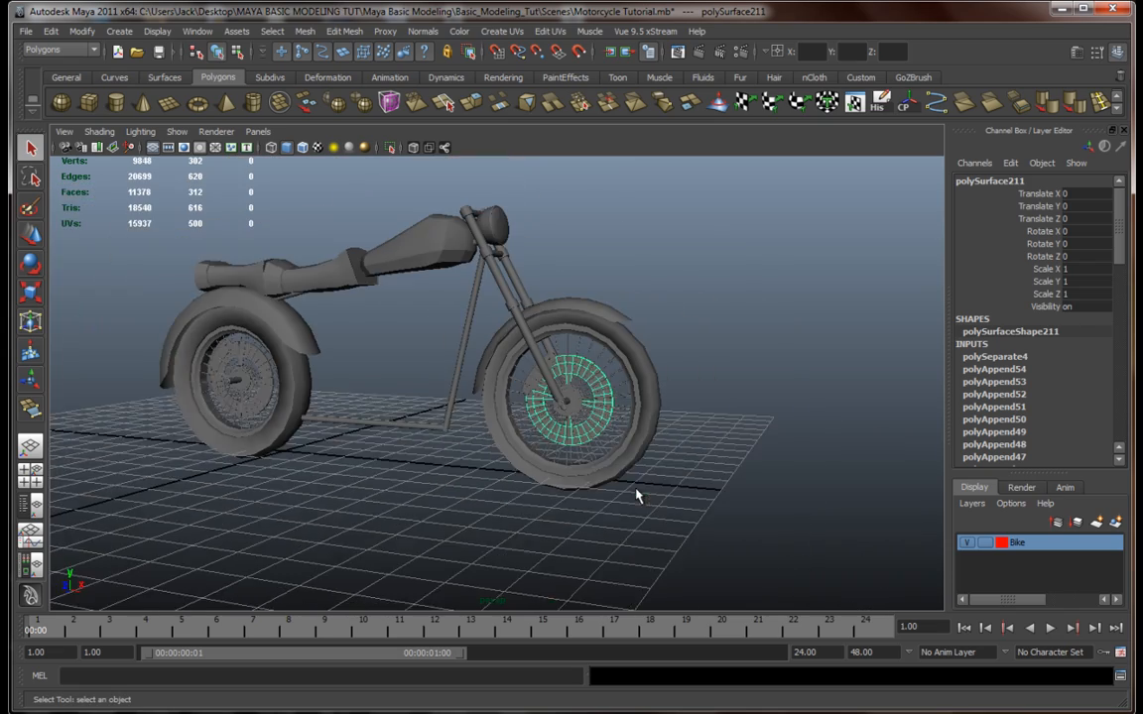
Step: Examine the front wheel's brake caliper and its bolts from both sides
{"action": "key", "text": "f"}
{"action": "left_click_drag", "start_coordinate": [653, 478], "coordinate": [511, 382], "text": "alt"}
{"action": "left_click", "coordinate": [460, 353]}
{"action": "left_click_drag", "start_coordinate": [451, 342], "coordinate": [520, 423], "text": "alt"}
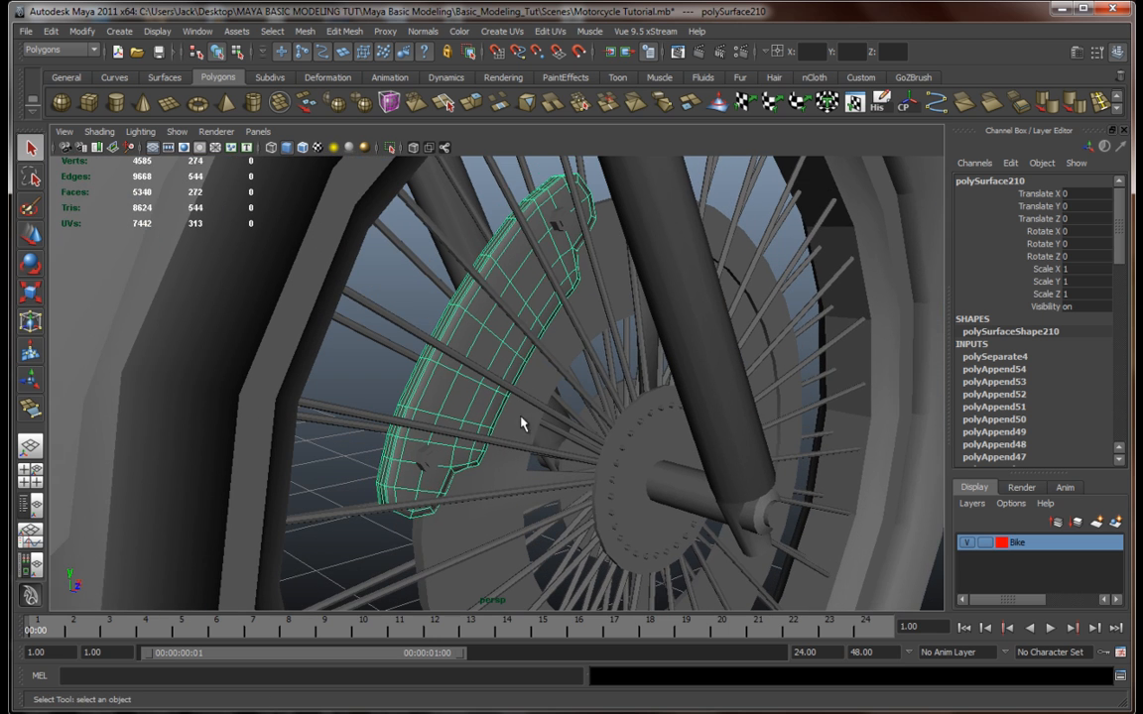
{"action": "left_click", "coordinate": [562, 219]}
{"action": "left_click", "coordinate": [424, 468], "text": "shift"}
{"action": "left_click_drag", "start_coordinate": [425, 468], "coordinate": [627, 476], "text": "alt"}
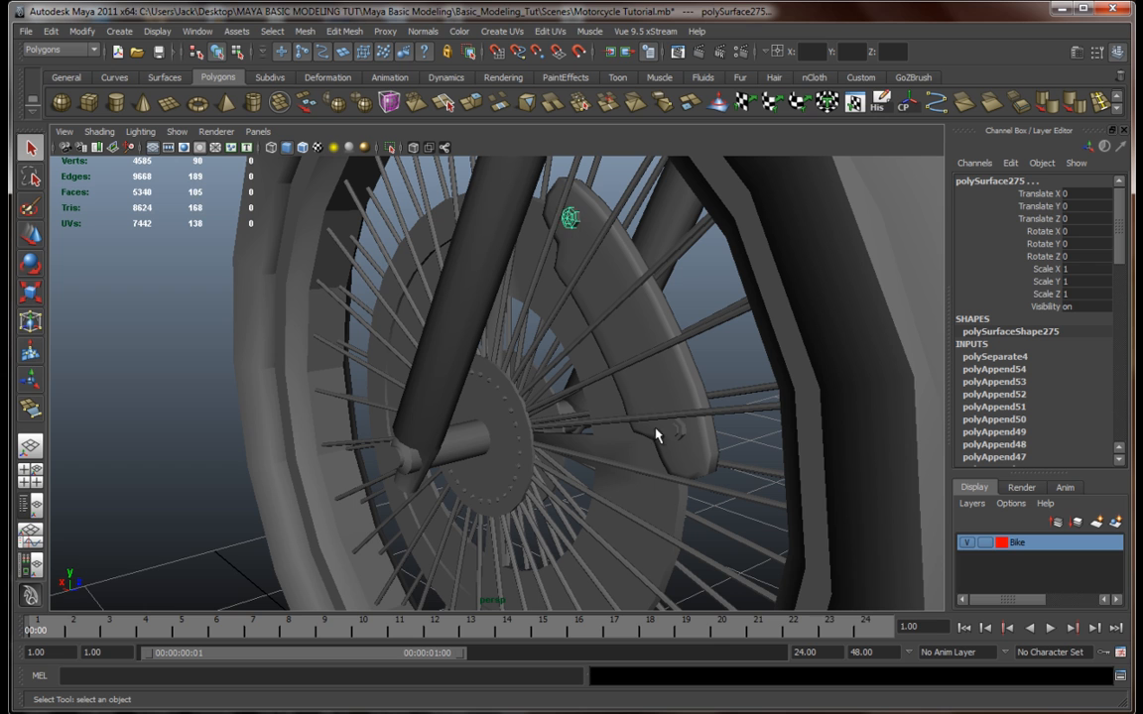
{"action": "left_click", "coordinate": [677, 440], "text": "shift"}
{"action": "left_click_drag", "start_coordinate": [676, 440], "coordinate": [552, 400], "text": "alt"}
{"action": "middle_click_drag", "start_coordinate": [551, 394], "coordinate": [552, 392], "text": "alt"}
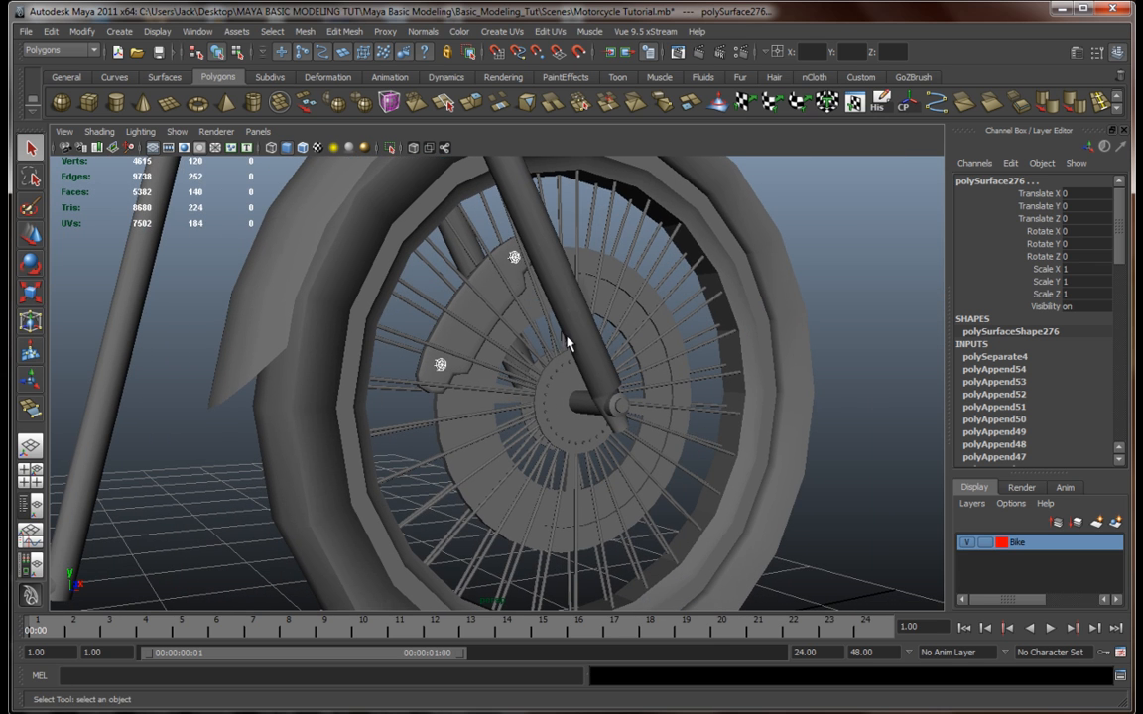
{"action": "scroll", "coordinate": [542, 421], "scroll_direction": "down", "scroll_amount": 5}
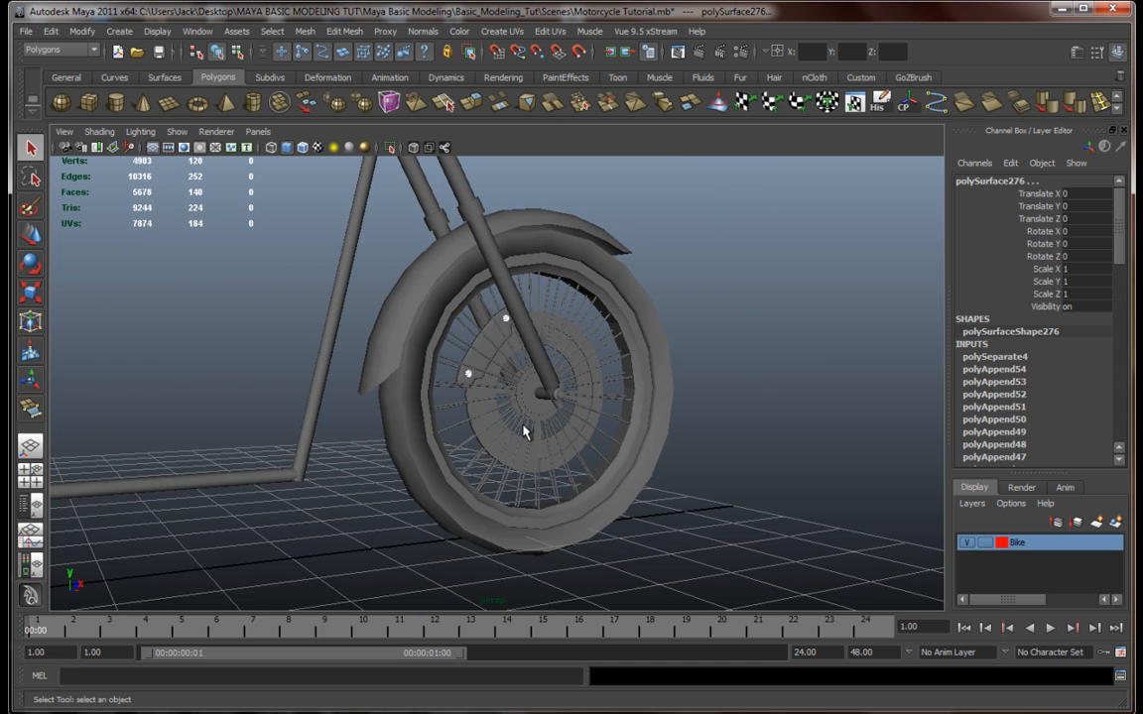
Step: Examine the rear wheel's hub, small hub bolts and brake disc up close
{"action": "middle_click_drag", "start_coordinate": [448, 444], "coordinate": [686, 401], "text": "alt"}
{"action": "scroll", "coordinate": [686, 401], "scroll_direction": "down", "scroll_amount": 5}
{"action": "middle_click_drag", "start_coordinate": [498, 435], "coordinate": [650, 398], "text": "alt"}
{"action": "scroll", "coordinate": [426, 399], "scroll_direction": "up", "scroll_amount": 5}
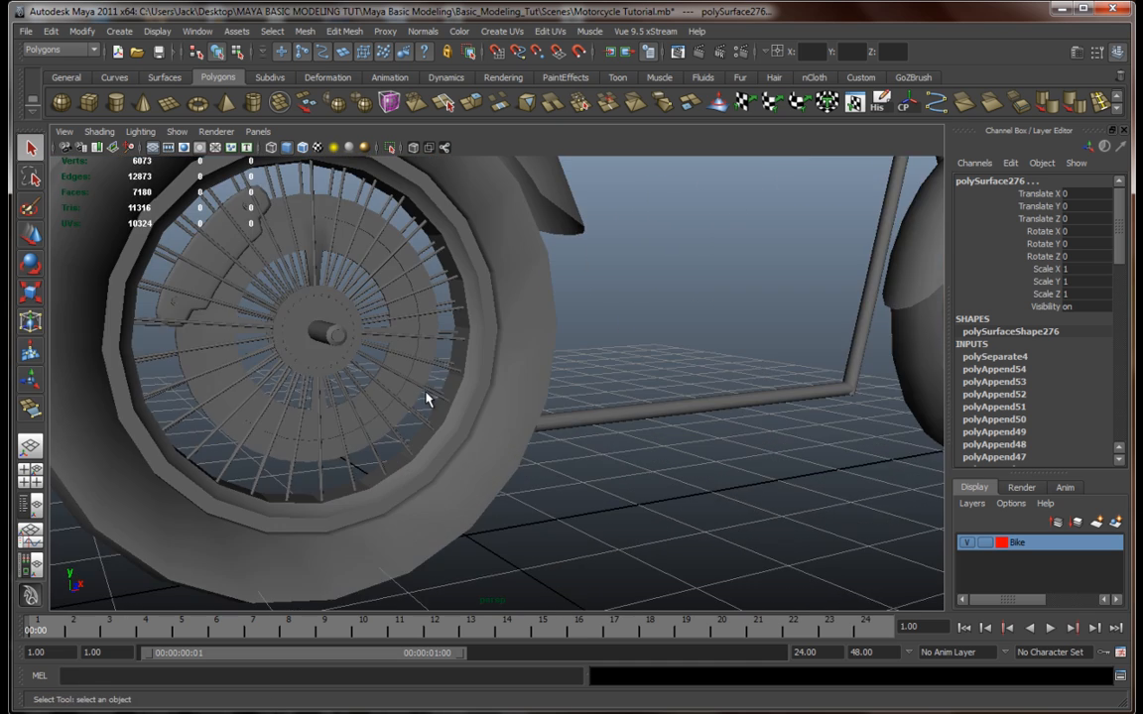
{"action": "middle_click_drag", "start_coordinate": [427, 399], "coordinate": [498, 440], "text": "alt"}
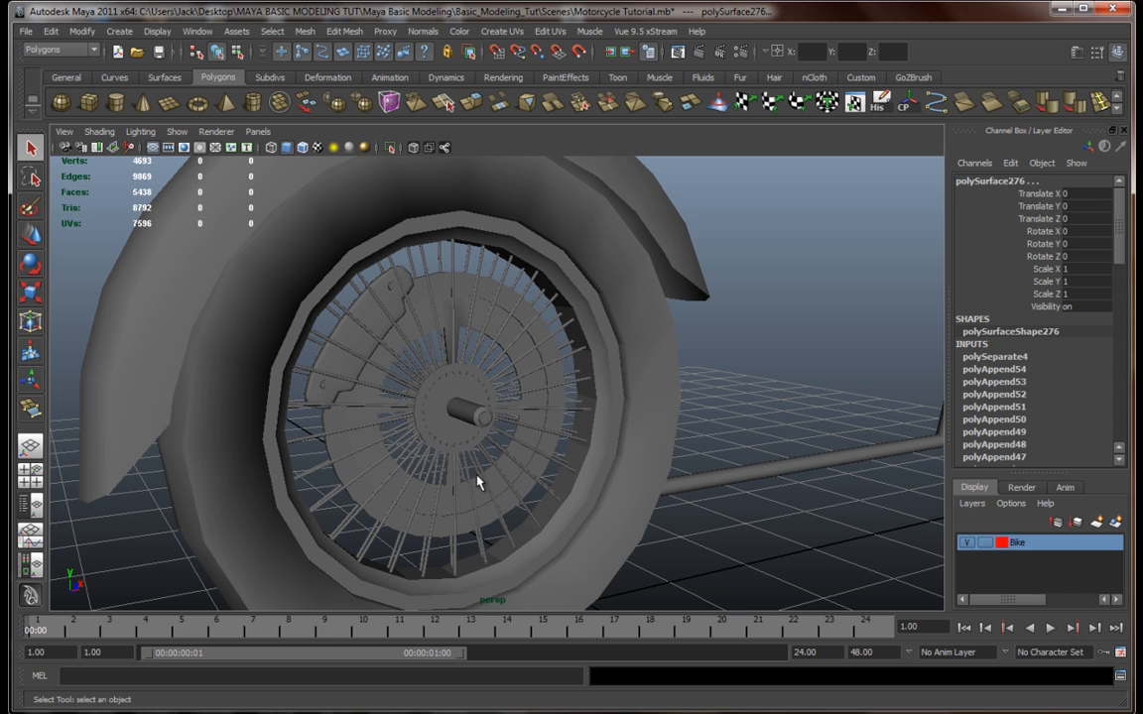
{"action": "middle_click_drag", "start_coordinate": [520, 432], "coordinate": [590, 449], "text": "alt"}
{"action": "left_click", "coordinate": [360, 410]}
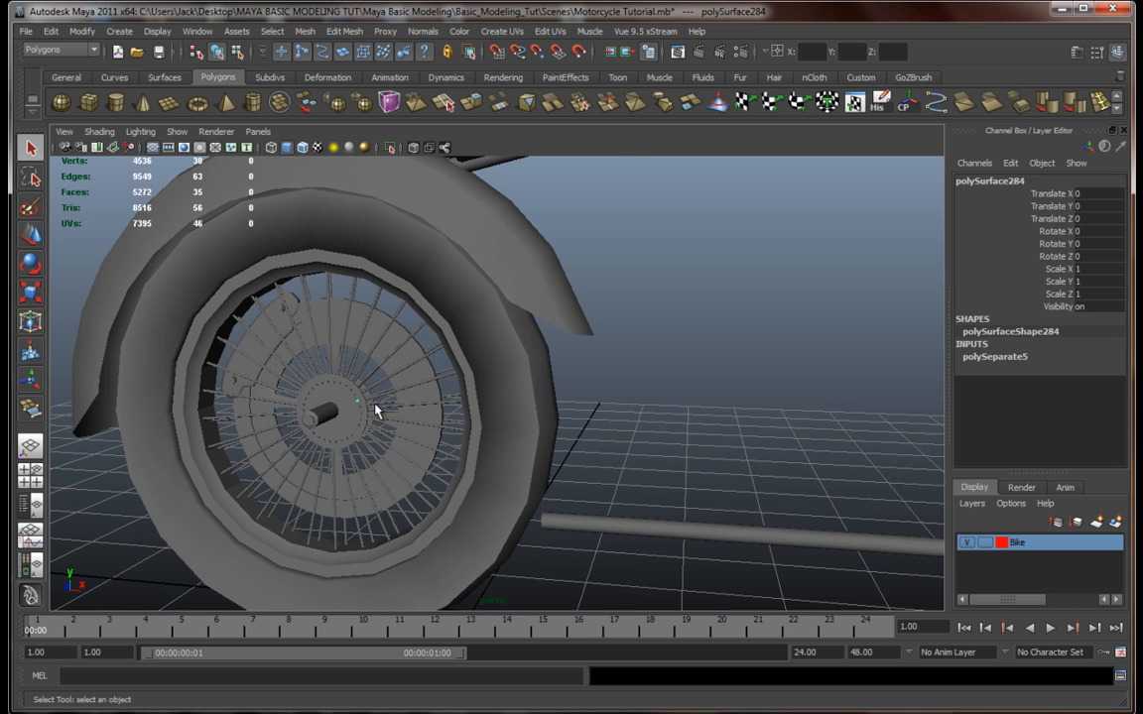
{"action": "key", "text": "f"}
{"action": "scroll", "coordinate": [437, 421], "scroll_direction": "down", "scroll_amount": 6}
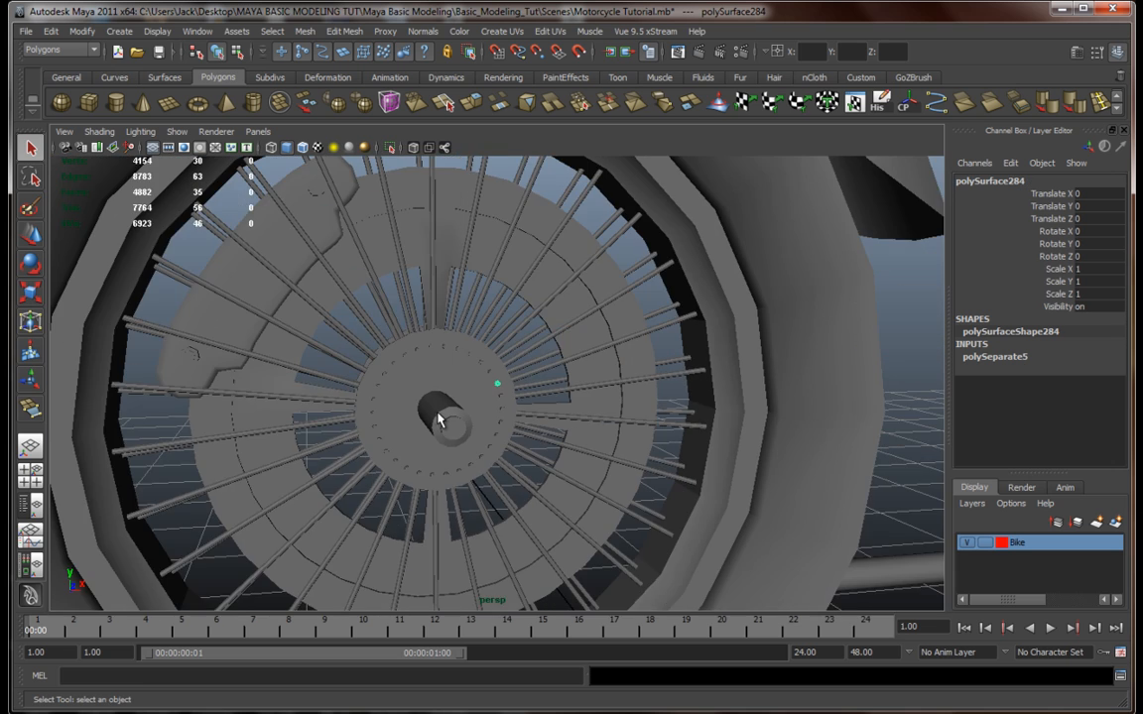
{"action": "left_click_drag", "start_coordinate": [438, 417], "coordinate": [506, 421], "text": "alt"}
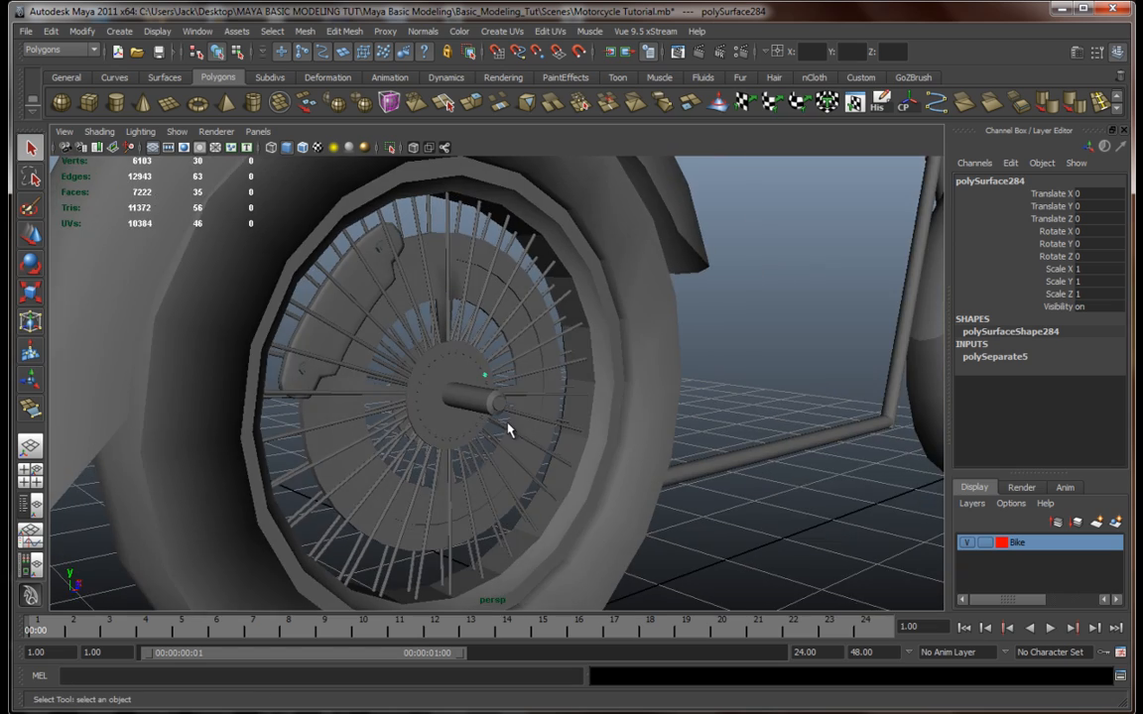
Step: Examine the front wheel's brake disc, including its inner cut-outs and grooves between the spokes
{"action": "scroll", "coordinate": [534, 421], "scroll_direction": "down", "scroll_amount": 5}
{"action": "middle_click_drag", "start_coordinate": [598, 395], "coordinate": [414, 403], "text": "alt"}
{"action": "left_click_drag", "start_coordinate": [662, 397], "coordinate": [591, 399], "text": "alt"}
{"action": "middle_click_drag", "start_coordinate": [577, 404], "coordinate": [476, 424], "text": "alt"}
{"action": "scroll", "coordinate": [506, 432], "scroll_direction": "up", "scroll_amount": 3}
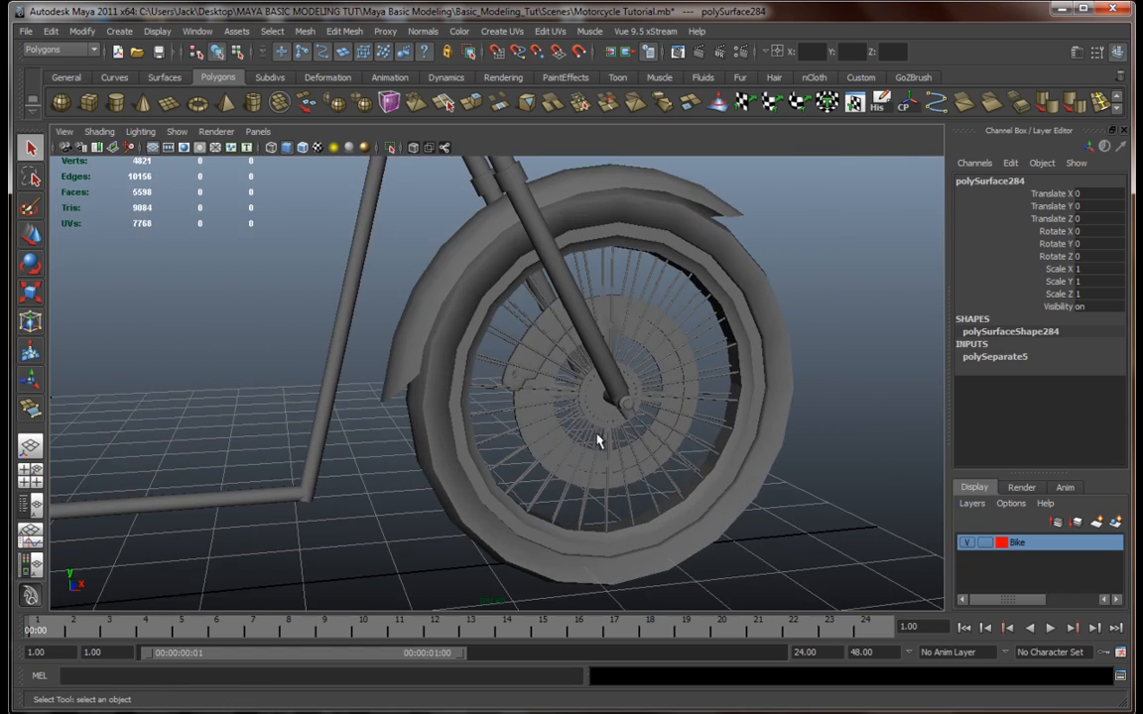
{"action": "scroll", "coordinate": [544, 398], "scroll_direction": "up", "scroll_amount": 8}
{"action": "left_click", "coordinate": [633, 346]}
{"action": "left_click_drag", "start_coordinate": [649, 355], "coordinate": [672, 363], "text": "alt"}
{"action": "scroll", "coordinate": [672, 362], "scroll_direction": "up", "scroll_amount": 5}
{"action": "scroll", "coordinate": [672, 362], "scroll_direction": "up", "scroll_amount": 2}
{"action": "middle_click_drag", "start_coordinate": [671, 346], "coordinate": [562, 411], "text": "alt"}
{"action": "scroll", "coordinate": [562, 411], "scroll_direction": "up", "scroll_amount": 5}
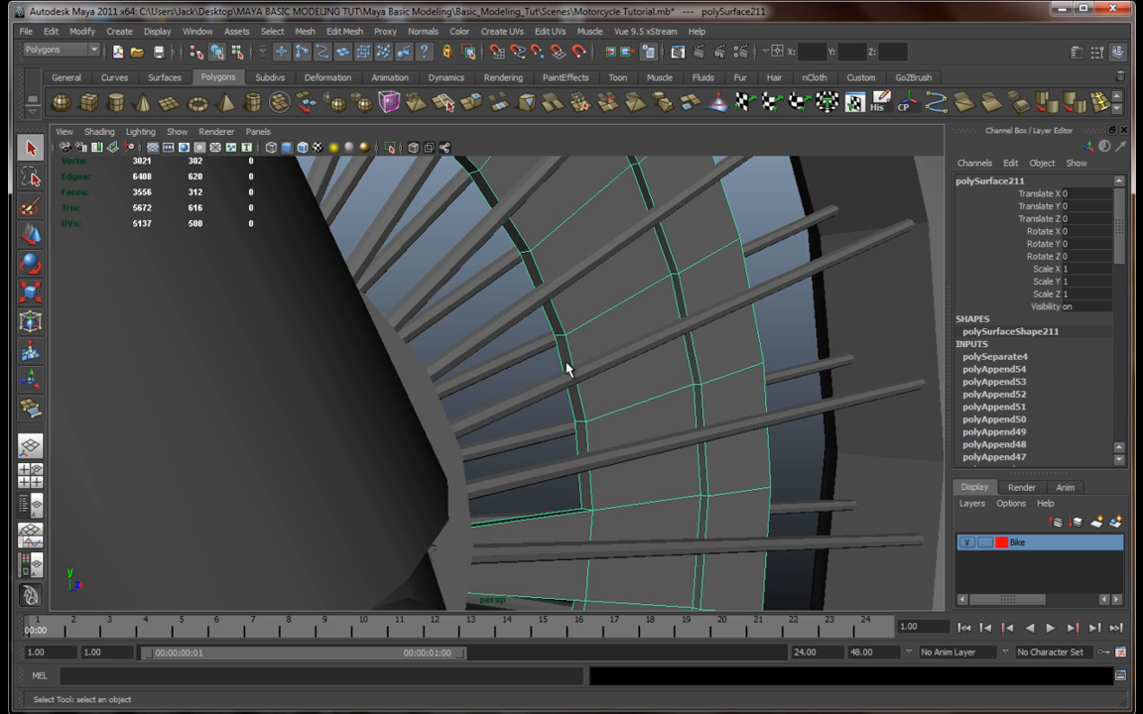
{"action": "left_click_drag", "start_coordinate": [583, 427], "coordinate": [552, 437], "text": "alt"}
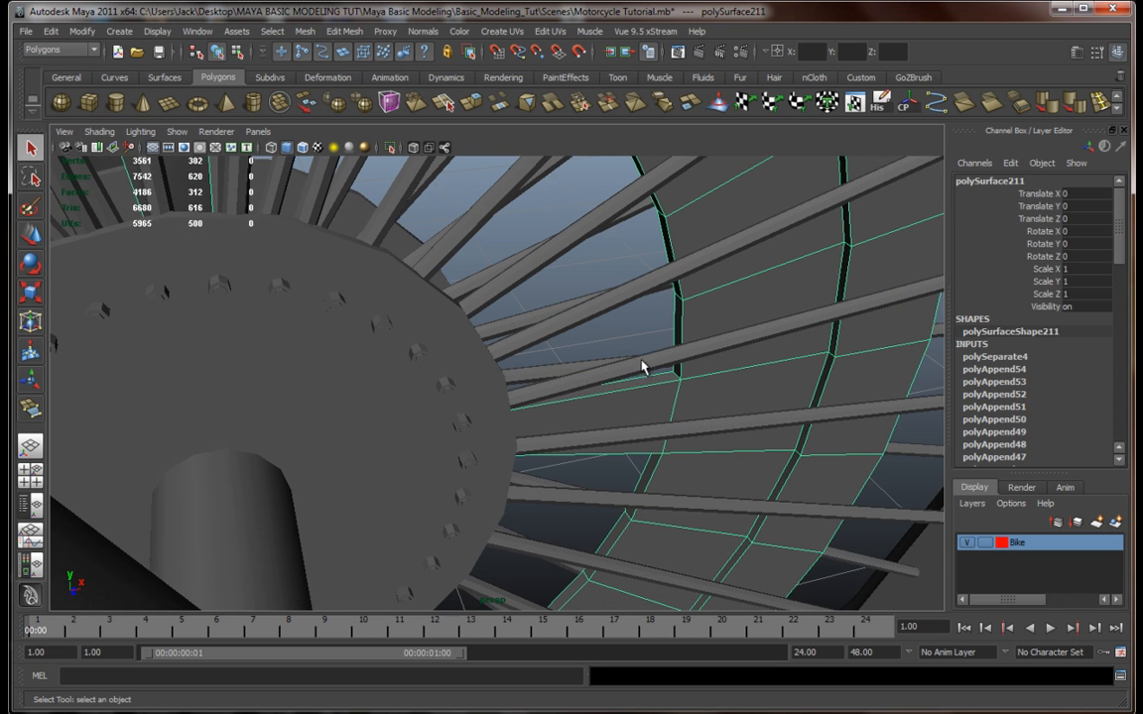
{"action": "middle_click_drag", "start_coordinate": [643, 365], "coordinate": [573, 475], "text": "alt"}
{"action": "scroll", "coordinate": [575, 458], "scroll_direction": "down", "scroll_amount": 5}
{"action": "left_click_drag", "start_coordinate": [572, 461], "coordinate": [612, 423], "text": "alt"}
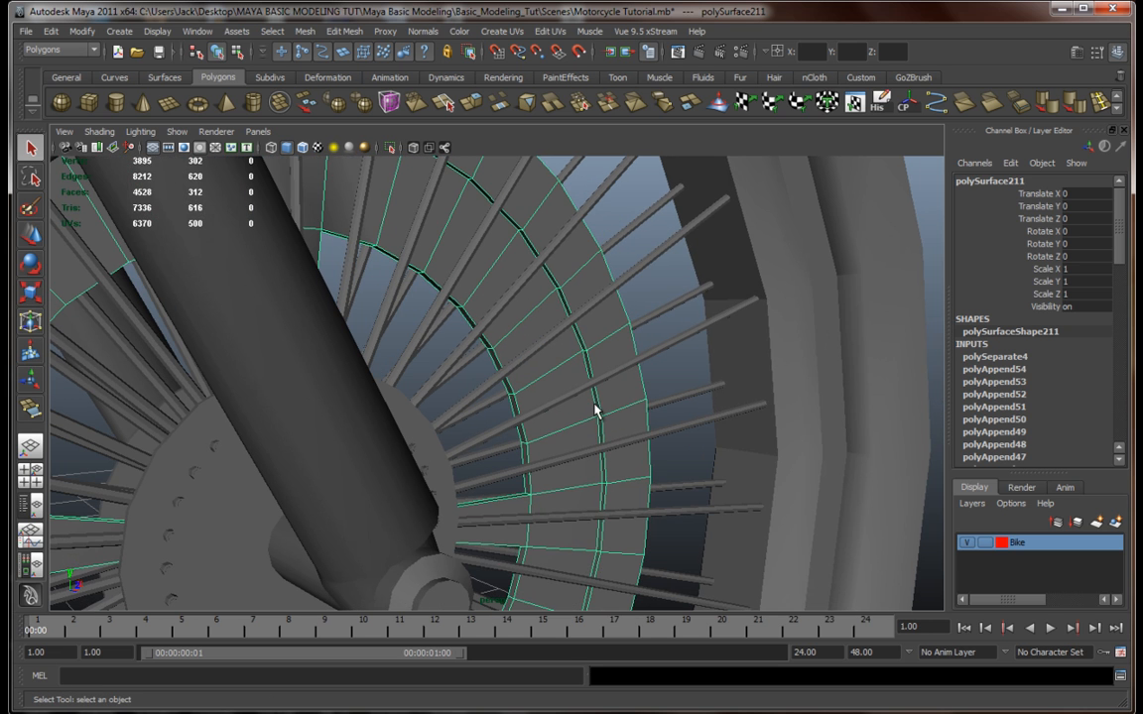
Step: Examine the front wheel's axle where it passes through the hub and fork
{"action": "scroll", "coordinate": [537, 436], "scroll_direction": "down", "scroll_amount": 5}
{"action": "left_click_drag", "start_coordinate": [544, 433], "coordinate": [512, 443], "text": "alt"}
{"action": "left_click", "coordinate": [478, 418]}
{"action": "scroll", "coordinate": [477, 441], "scroll_direction": "up", "scroll_amount": 7}
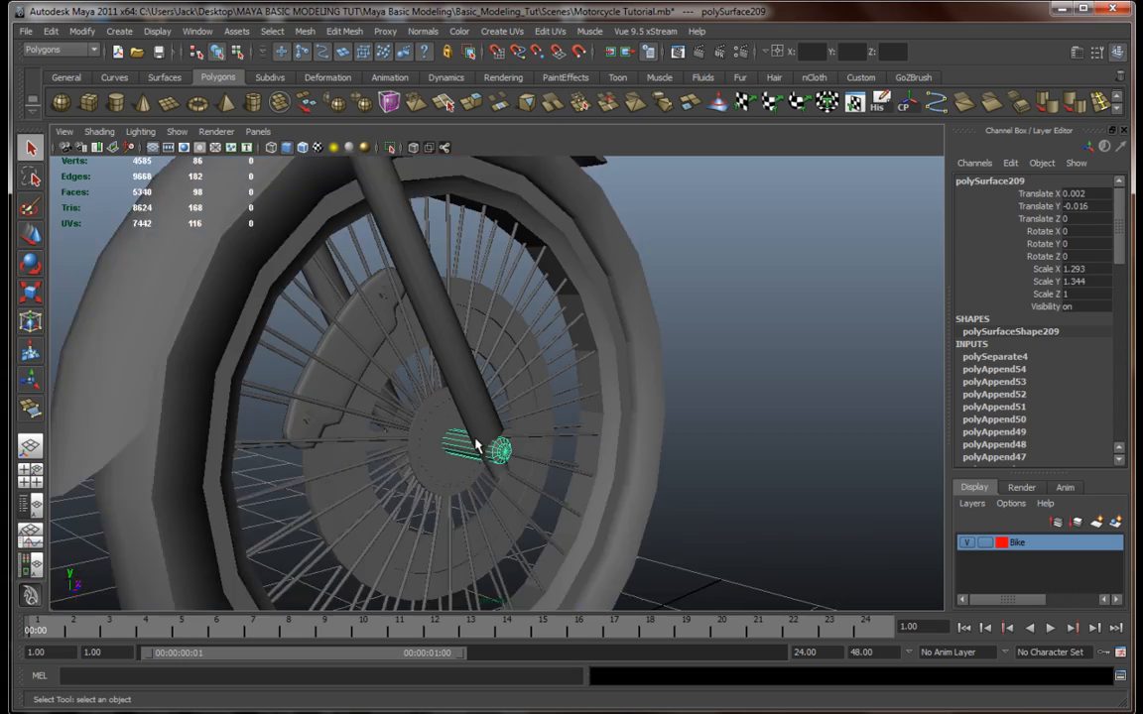
{"action": "middle_click_drag", "start_coordinate": [487, 444], "coordinate": [625, 388], "text": "alt"}
{"action": "left_click_drag", "start_coordinate": [625, 388], "coordinate": [579, 397], "text": "alt"}
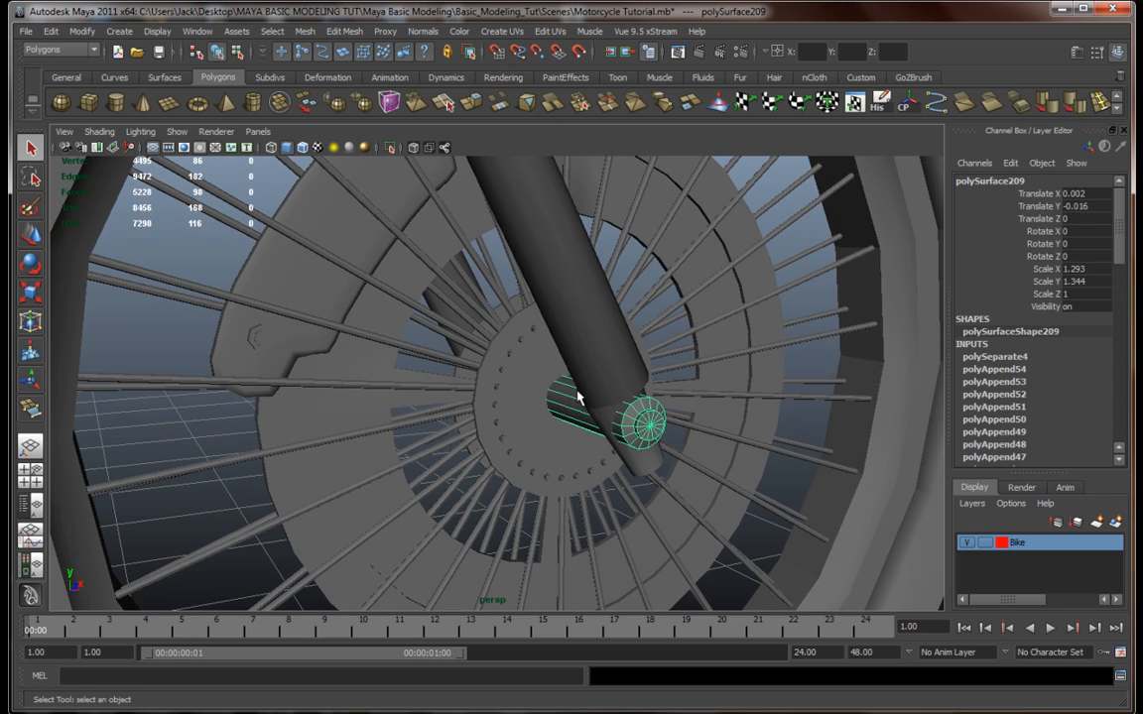
{"action": "scroll", "coordinate": [590, 401], "scroll_direction": "down", "scroll_amount": 10}
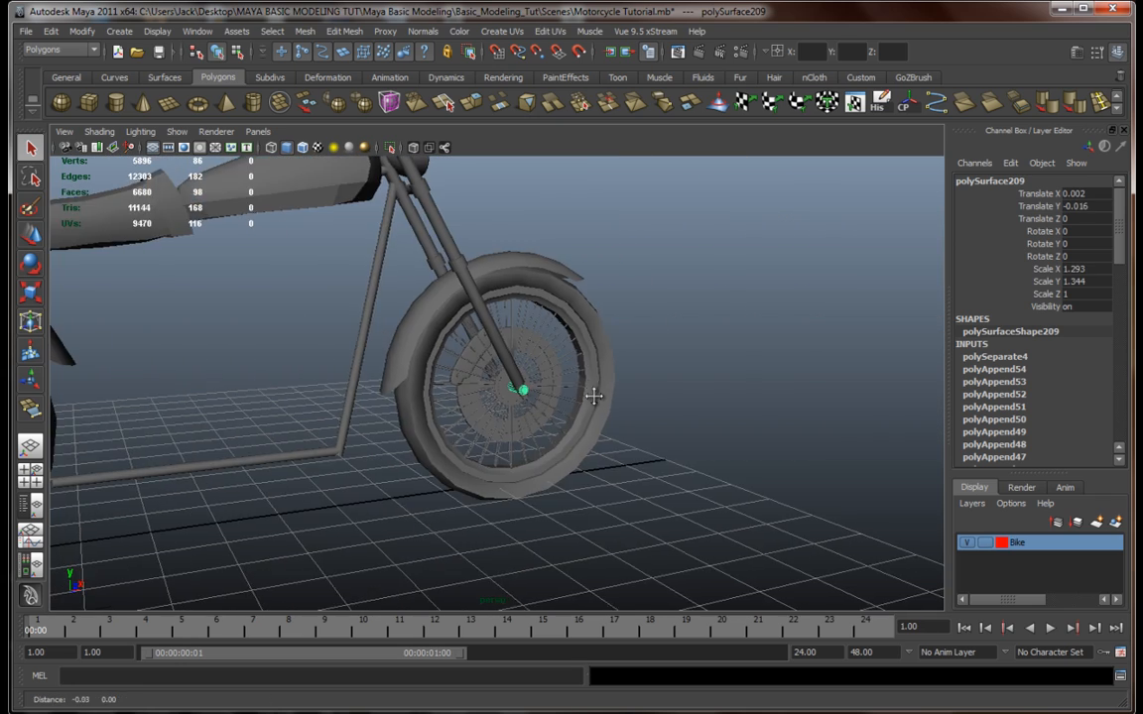
Step: Review the whole motorcycle model, from the seat and frame to both wheels
{"action": "mouse_move", "coordinate": [618, 427]}
{"action": "left_mouse_down", "text": "alt"}
{"action": "mouse_move", "coordinate": [645, 421]}
{"action": "mouse_move", "coordinate": [607, 437]}
{"action": "left_mouse_up", "text": "alt"}
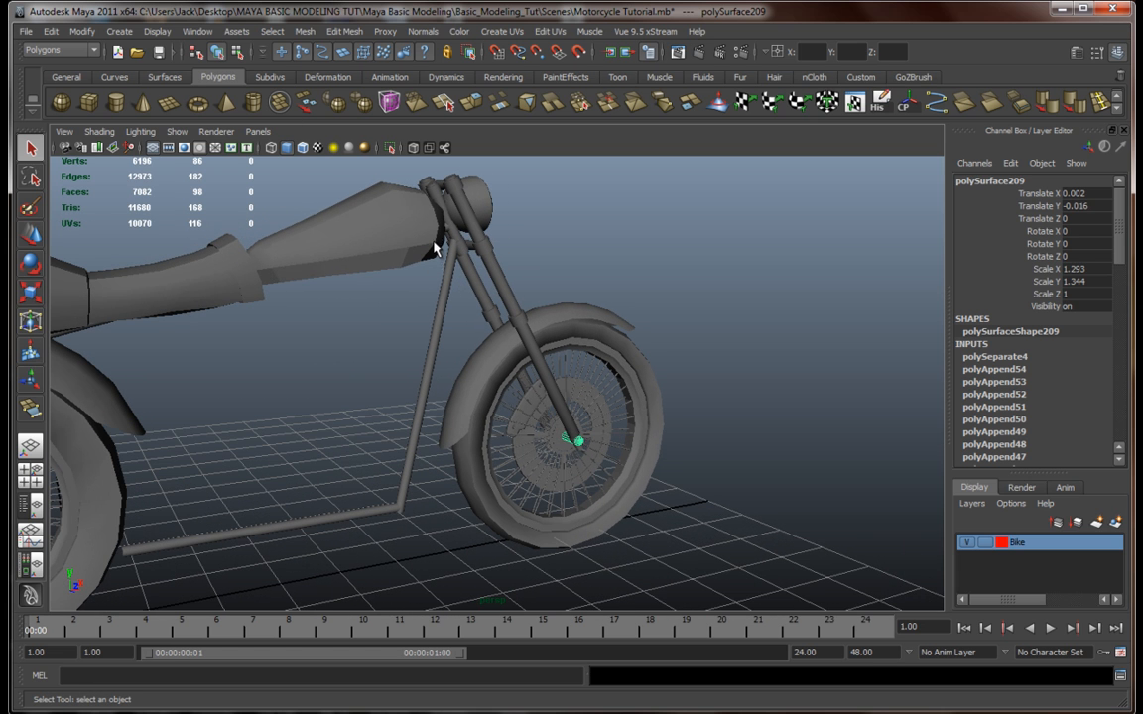
{"action": "left_click_drag", "start_coordinate": [407, 355], "coordinate": [539, 328], "text": "alt"}
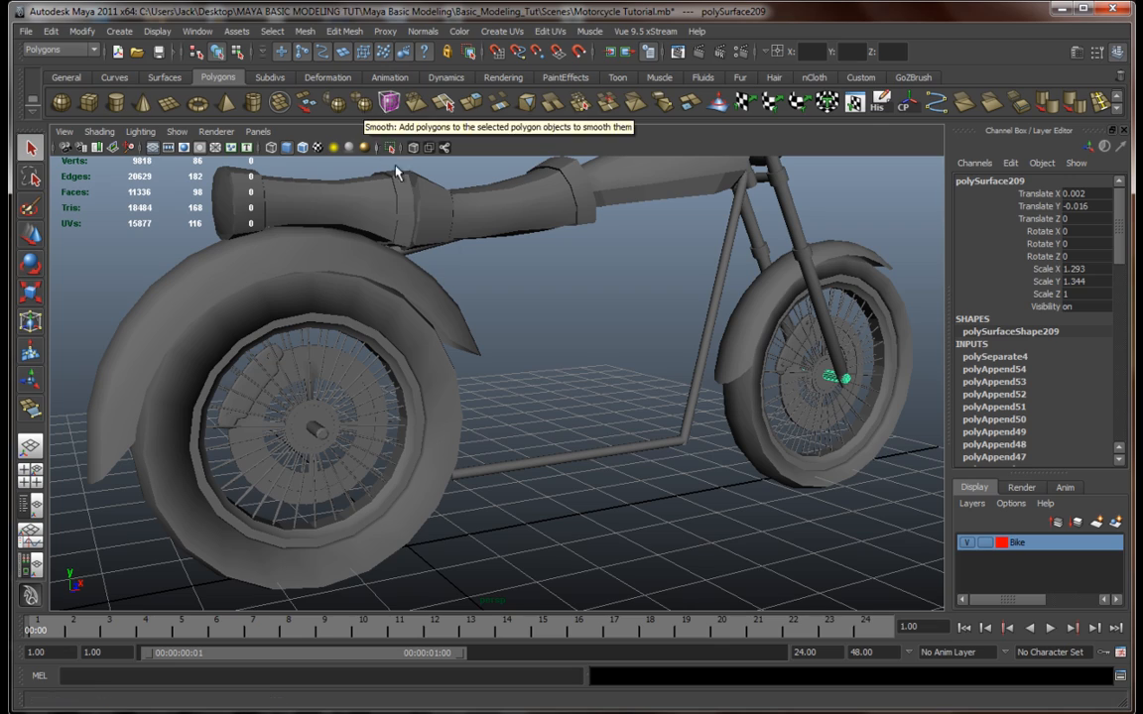
{"action": "middle_click_drag", "start_coordinate": [678, 387], "coordinate": [441, 363], "text": "alt"}
{"action": "right_click_drag", "start_coordinate": [441, 363], "coordinate": [596, 363], "text": "alt"}
{"action": "left_click_drag", "start_coordinate": [596, 361], "coordinate": [566, 383], "text": "alt"}
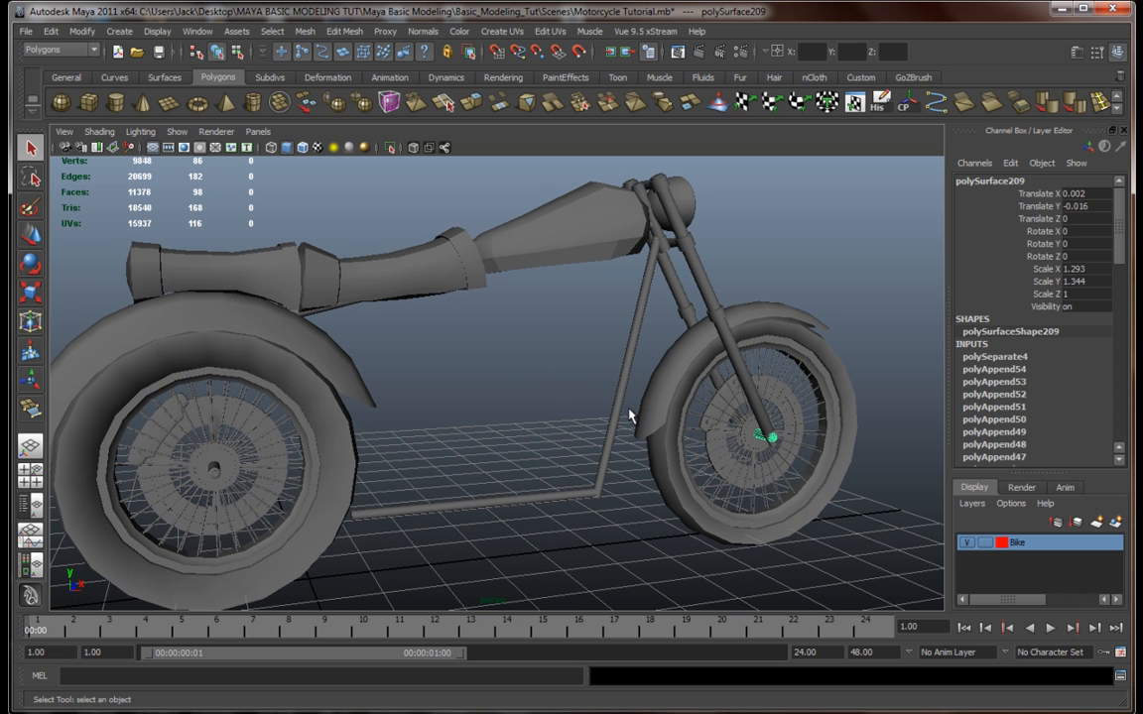
{"action": "left_click_drag", "start_coordinate": [642, 519], "coordinate": [657, 539], "text": "alt"}
{"action": "middle_click_drag", "start_coordinate": [658, 539], "coordinate": [680, 459], "text": "alt"}
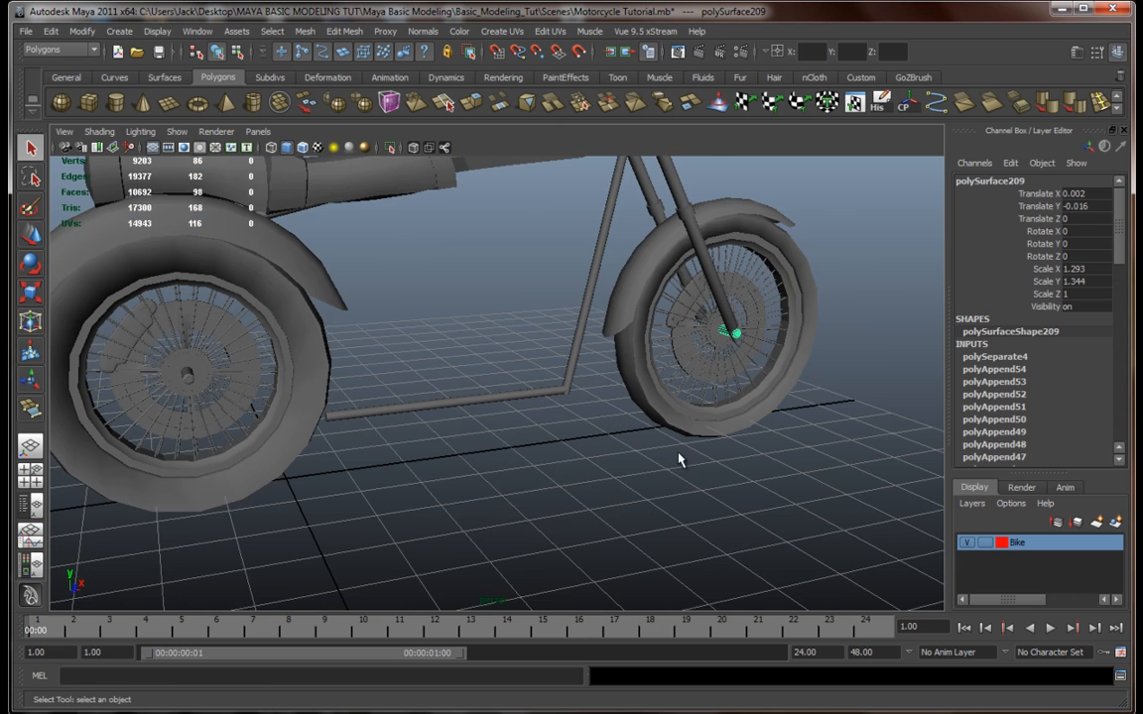
{"action": "scroll", "coordinate": [689, 488], "scroll_direction": "down", "scroll_amount": 10}
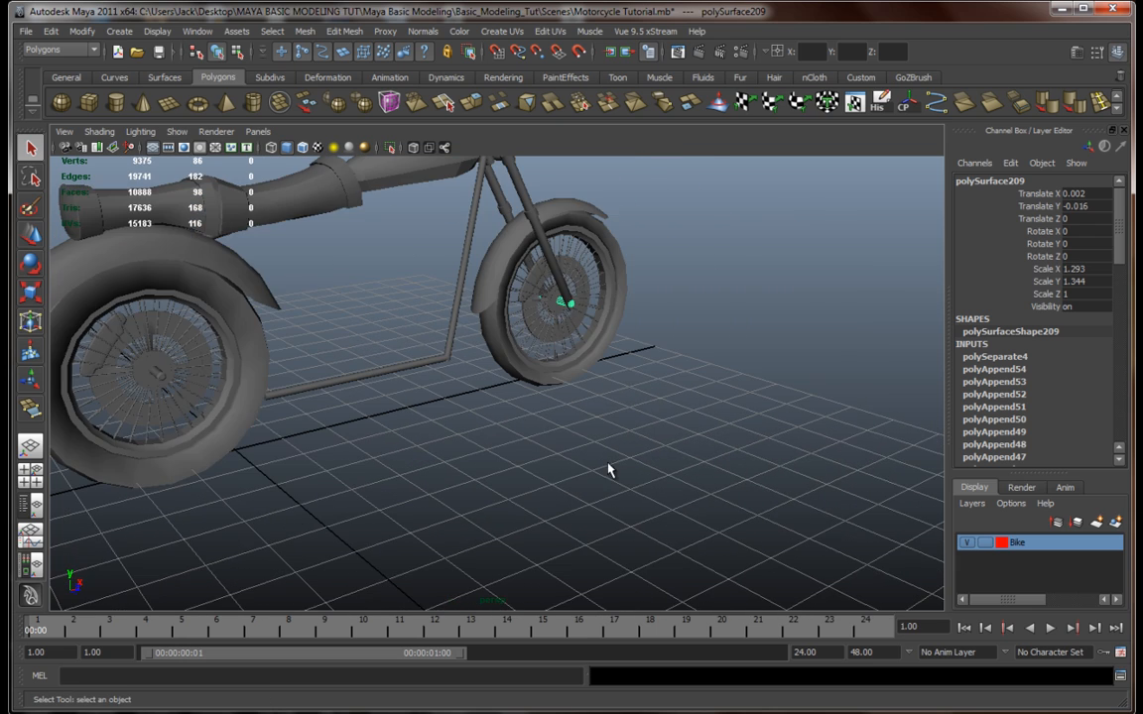
{"action": "mouse_move", "coordinate": [609, 470]}
{"action": "left_mouse_down", "text": "alt"}
{"action": "mouse_move", "coordinate": [620, 465]}
{"action": "mouse_move", "coordinate": [604, 461]}
{"action": "left_mouse_up", "text": "alt"}
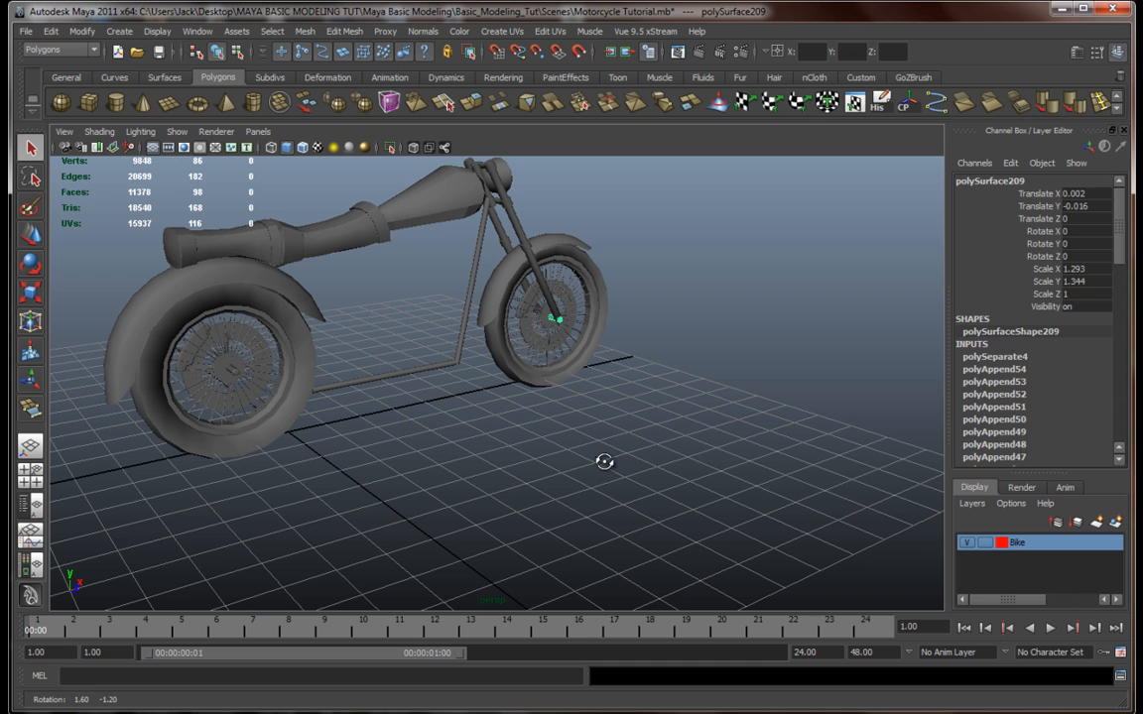
Step: Create a polygon cube on the grid beside the motorcycle
{"action": "left_click", "coordinate": [667, 316]}
{"action": "left_click", "coordinate": [87, 102]}
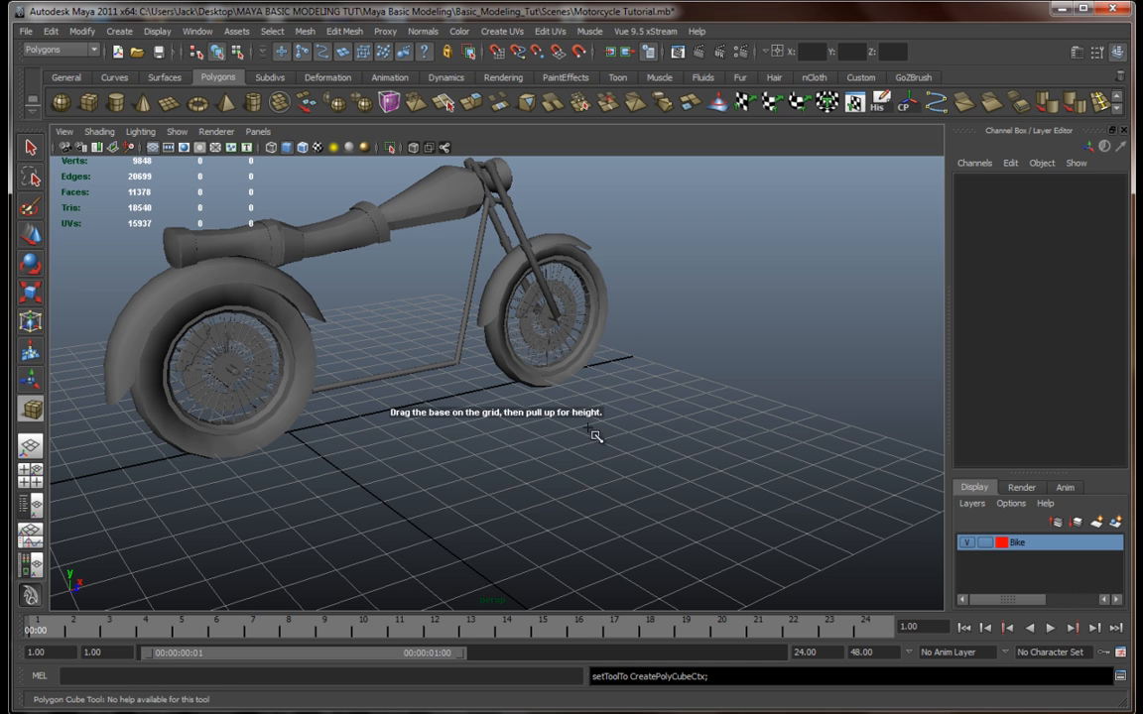
{"action": "left_click_drag", "start_coordinate": [506, 501], "coordinate": [720, 506]}
{"action": "left_click_drag", "start_coordinate": [720, 506], "coordinate": [647, 314]}
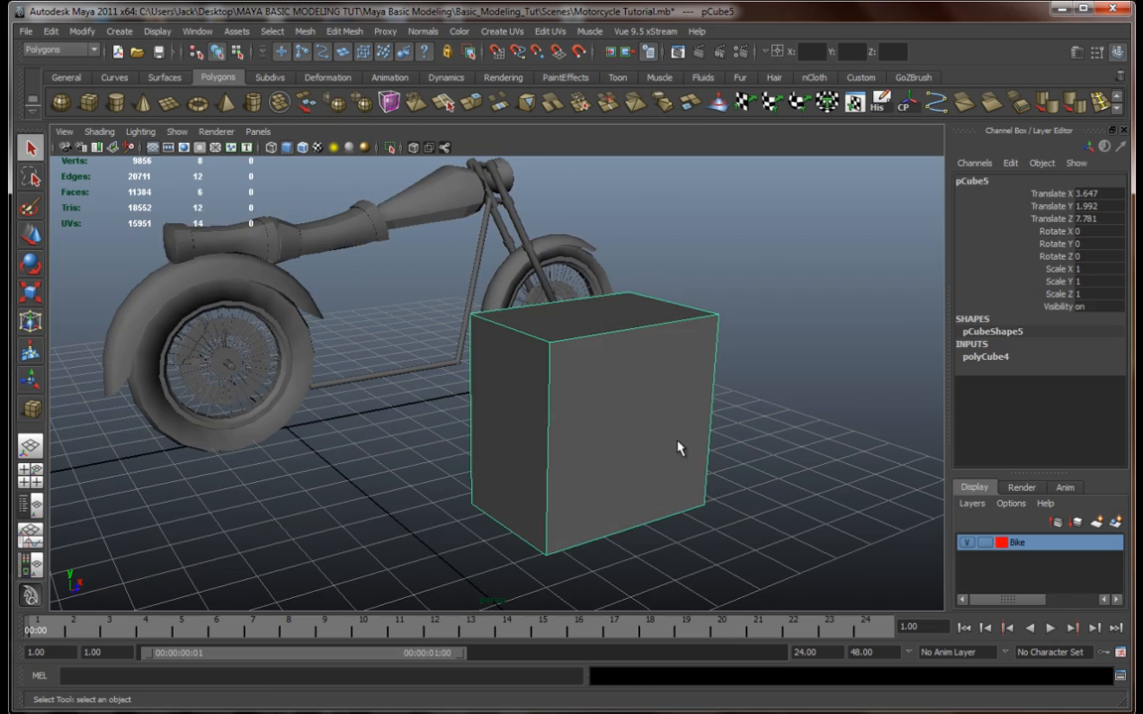
Step: Scale the new cube to about 0.776 in X and 0.469 in Y
{"action": "left_click_drag", "start_coordinate": [667, 437], "coordinate": [545, 410], "text": "alt"}
{"action": "key", "text": "r"}
{"action": "left_click_drag", "start_coordinate": [493, 315], "coordinate": [464, 383]}
{"action": "right_click_drag", "start_coordinate": [464, 383], "coordinate": [739, 300], "text": "alt"}
Step: Insert two vertical edge loops across the cube, dividing its length into three sections
{"action": "left_click", "coordinate": [1097, 103]}
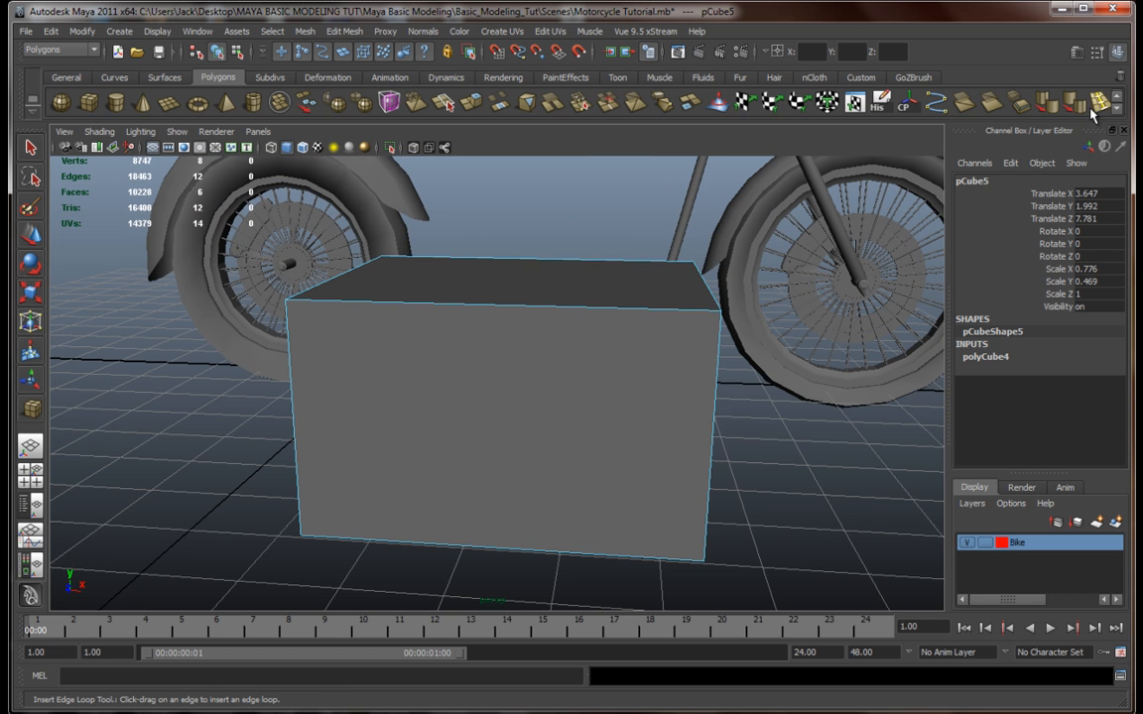
{"action": "left_click_drag", "start_coordinate": [605, 309], "coordinate": [596, 315]}
{"action": "left_click_drag", "start_coordinate": [526, 344], "coordinate": [531, 305], "text": "alt"}
{"action": "left_click_drag", "start_coordinate": [531, 305], "coordinate": [586, 356], "text": "alt"}
Step: Even out the cube's three sections by shifting the edge loop on the rear-wheel side slightly toward the middle along X
{"action": "key", "text": "q"}
{"action": "right_click_drag", "start_coordinate": [576, 345], "coordinate": [571, 303]}
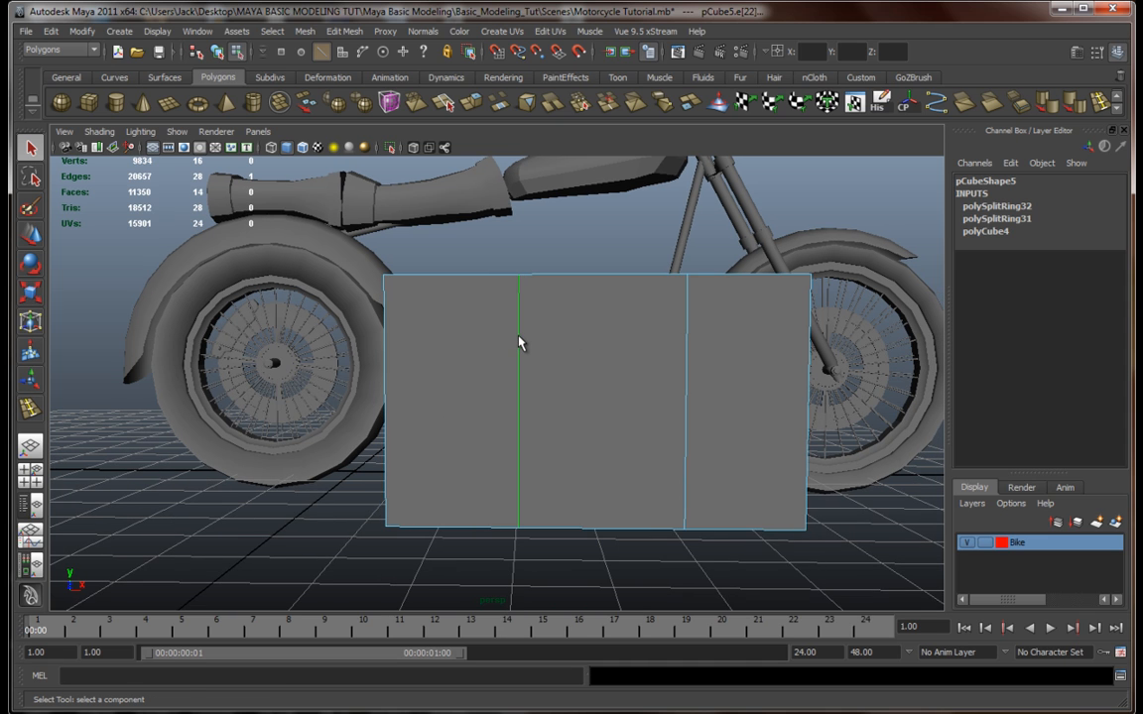
{"action": "left_click", "coordinate": [518, 340]}
{"action": "key", "text": "w"}
{"action": "left_click_drag", "start_coordinate": [582, 390], "coordinate": [589, 394]}
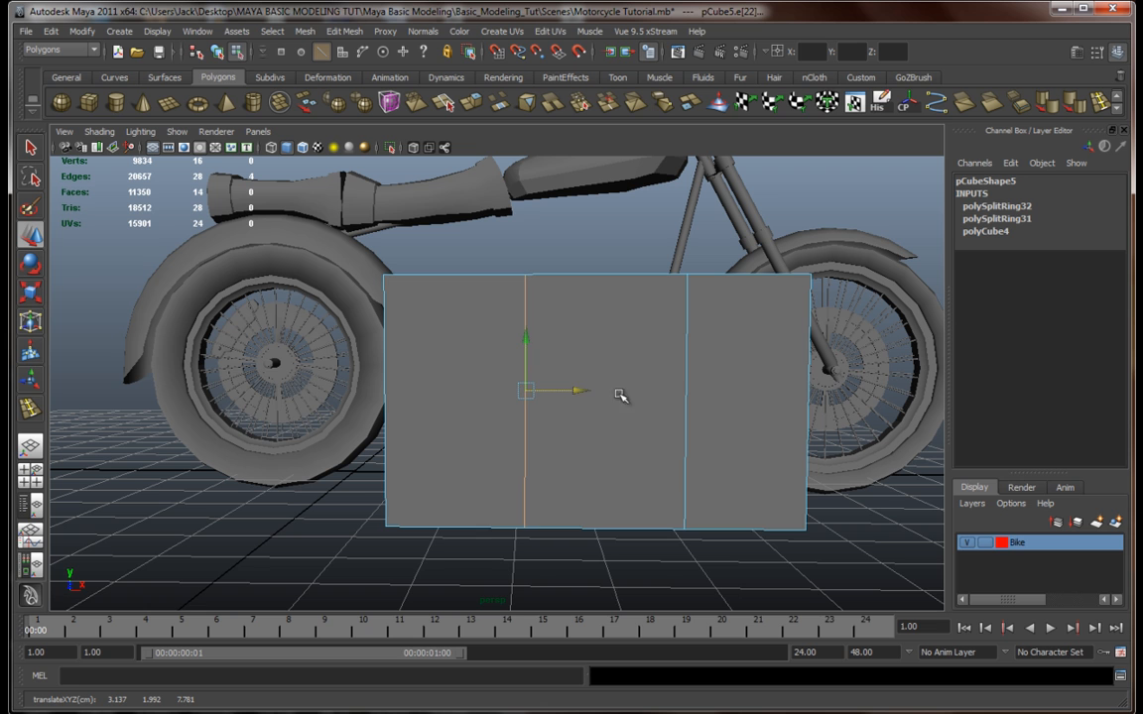
{"action": "left_click", "coordinate": [686, 378]}
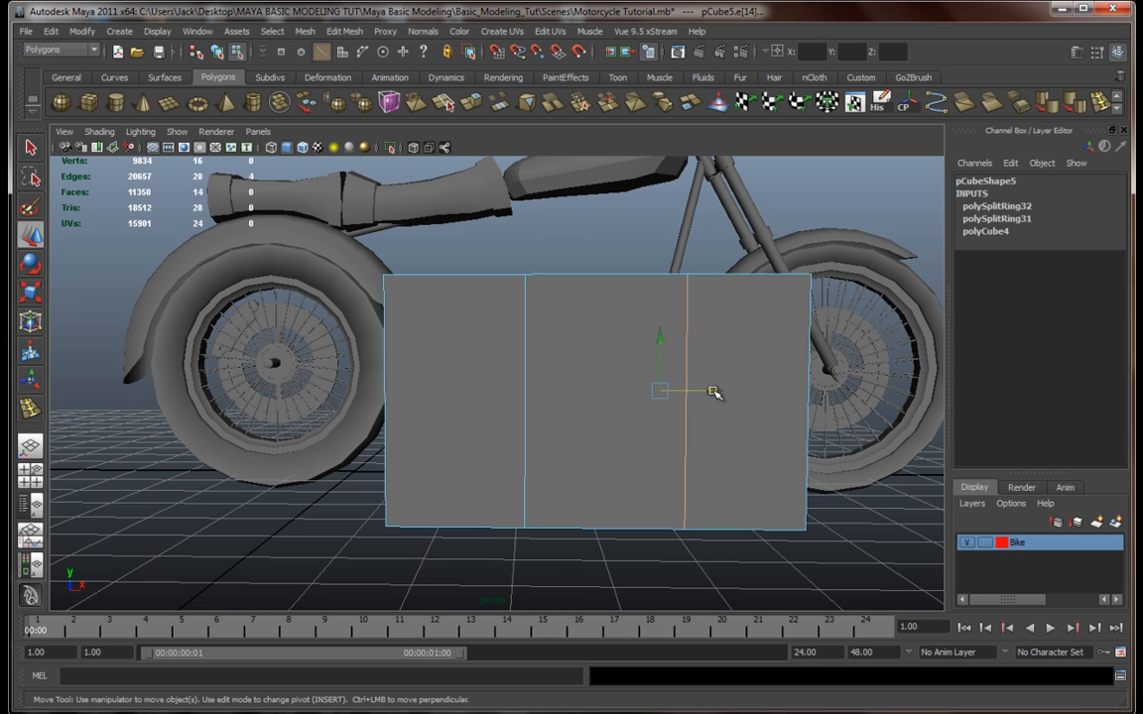
Step: Flatten the whole cube by scaling it to about 0.715 in X and 0.199 in Y
{"action": "left_click_drag", "start_coordinate": [711, 390], "coordinate": [585, 377], "text": "alt"}
{"action": "right_click_drag", "start_coordinate": [585, 377], "coordinate": [594, 354]}
{"action": "key", "text": "r"}
{"action": "left_click_drag", "start_coordinate": [630, 383], "coordinate": [621, 383]}
{"action": "left_click_drag", "start_coordinate": [565, 315], "coordinate": [567, 354]}
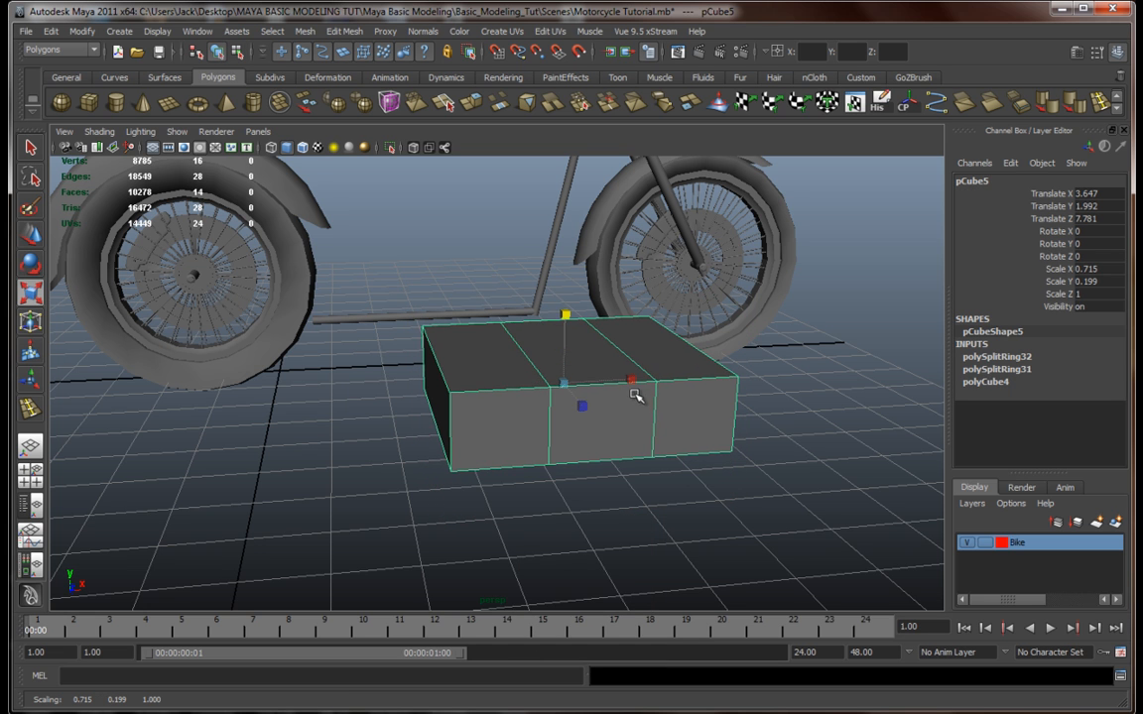
Step: Extrude the box's two outer top faces upward and scale the raised faces slightly inward along X
{"action": "middle_click_drag", "start_coordinate": [635, 395], "coordinate": [528, 398], "text": "alt"}
{"action": "left_click_drag", "start_coordinate": [528, 398], "coordinate": [543, 411], "text": "alt"}
{"action": "scroll", "coordinate": [547, 405], "scroll_direction": "up", "scroll_amount": 2}
{"action": "right_click_drag", "start_coordinate": [564, 333], "coordinate": [563, 359]}
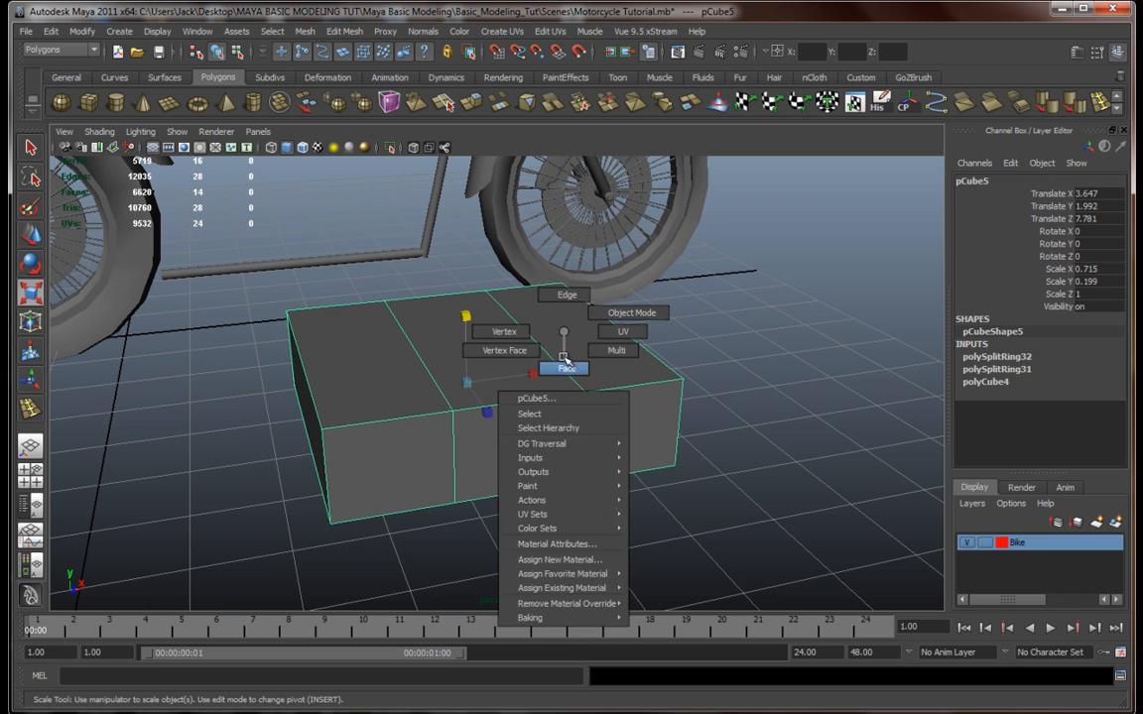
{"action": "left_click", "coordinate": [581, 349]}
{"action": "left_click", "coordinate": [365, 372], "text": "shift"}
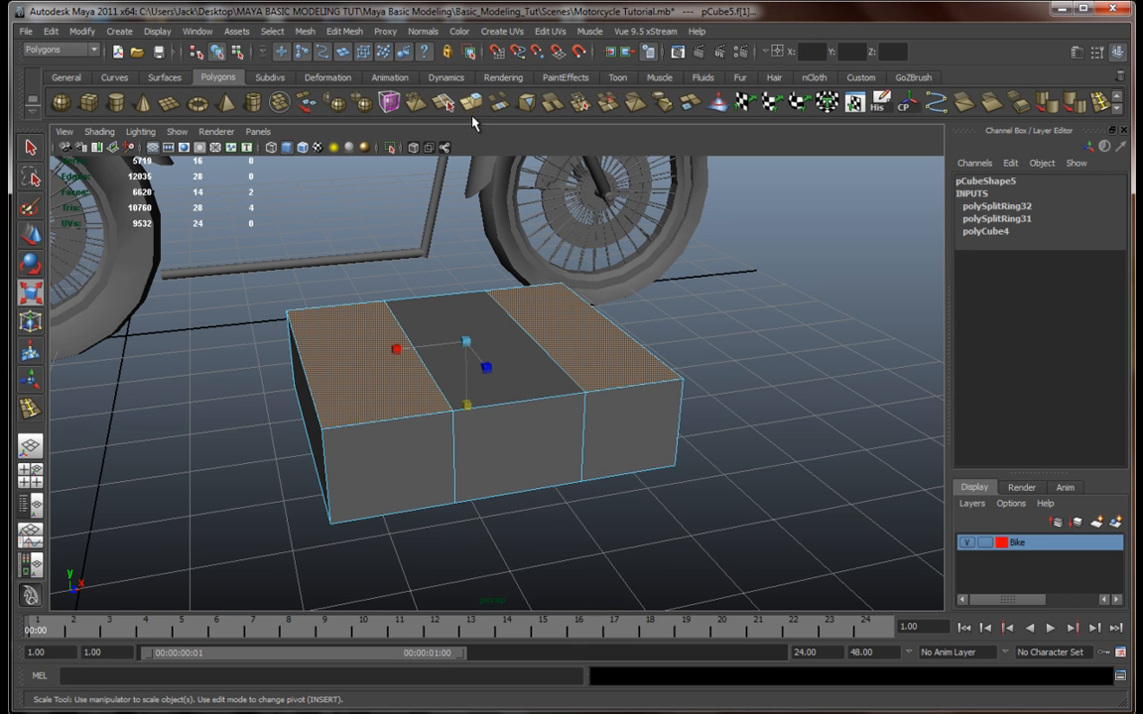
{"action": "key", "text": "ctrl+e"}
{"action": "left_click_drag", "start_coordinate": [463, 290], "coordinate": [474, 324]}
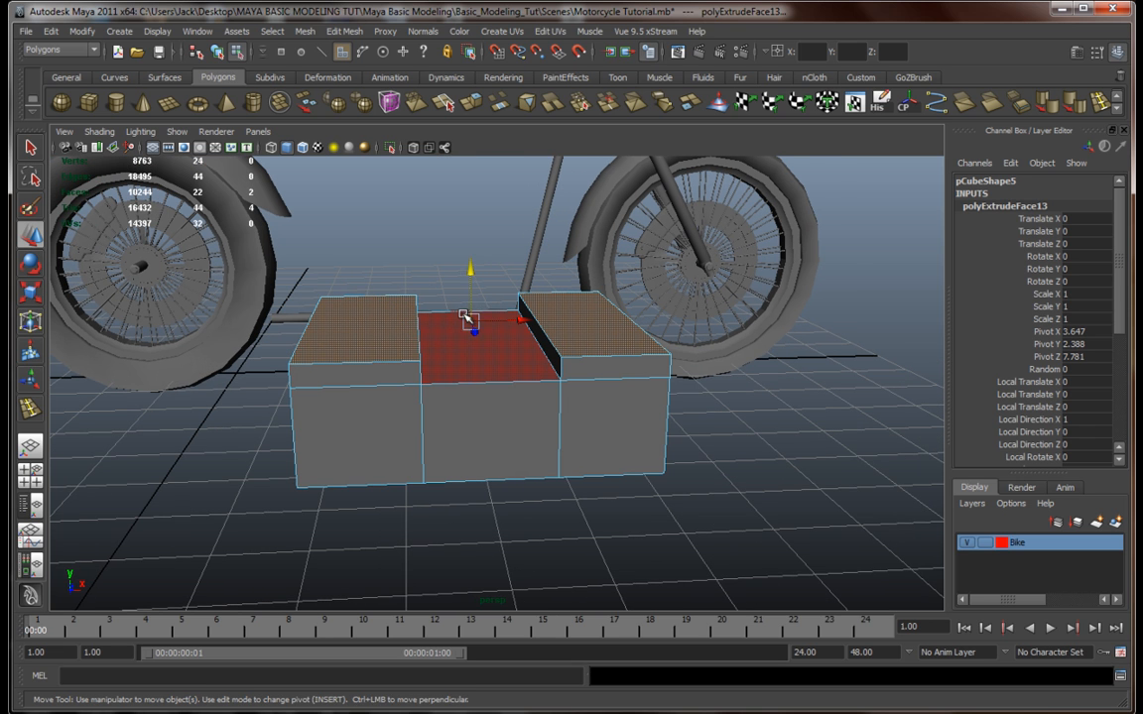
{"action": "key", "text": "r"}
{"action": "left_click_drag", "start_coordinate": [403, 321], "coordinate": [523, 331]}
Step: Extrude the block's three bottom faces slightly downward and scale them slightly inward to form a bevelled lower edge
{"action": "left_click_drag", "start_coordinate": [513, 378], "coordinate": [459, 321], "text": "alt"}
{"action": "left_click", "coordinate": [385, 368]}
{"action": "left_click", "coordinate": [454, 377], "text": "shift"}
{"action": "left_click", "coordinate": [593, 402], "text": "shift"}
{"action": "key", "text": "w"}
{"action": "left_click_drag", "start_coordinate": [493, 356], "coordinate": [473, 399], "text": "alt"}
{"action": "middle_click_drag", "start_coordinate": [473, 399], "coordinate": [478, 396], "text": "alt"}
{"action": "left_click_drag", "start_coordinate": [478, 396], "coordinate": [526, 354], "text": "alt"}
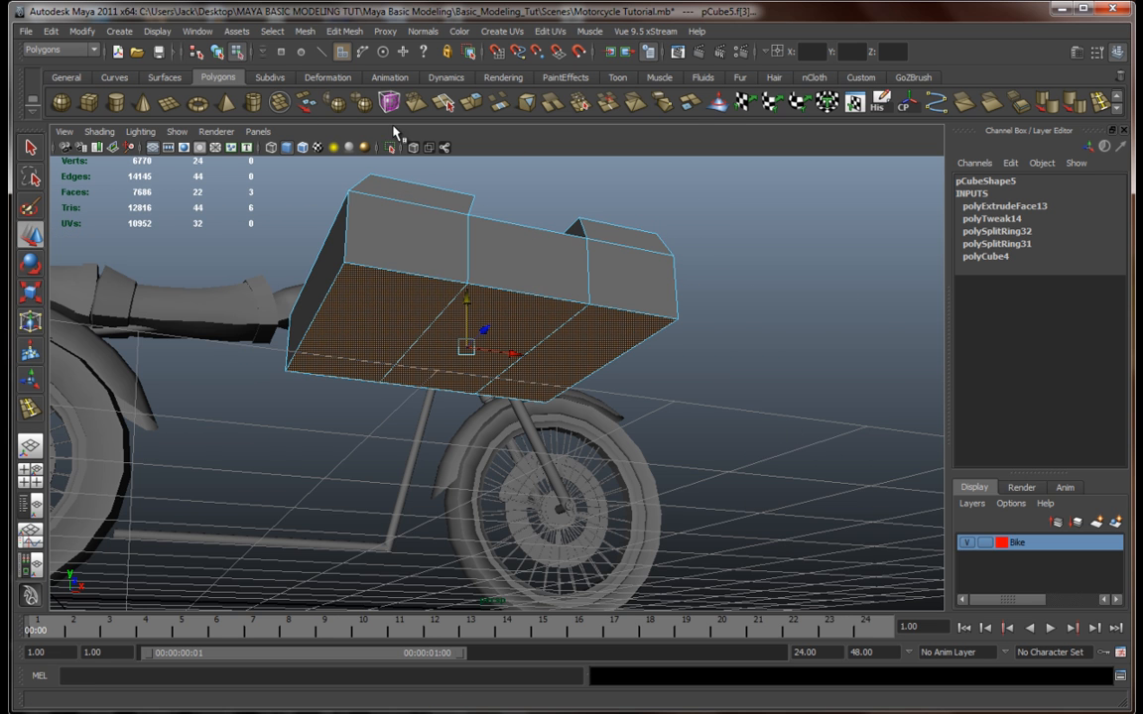
{"action": "left_click", "coordinate": [482, 105]}
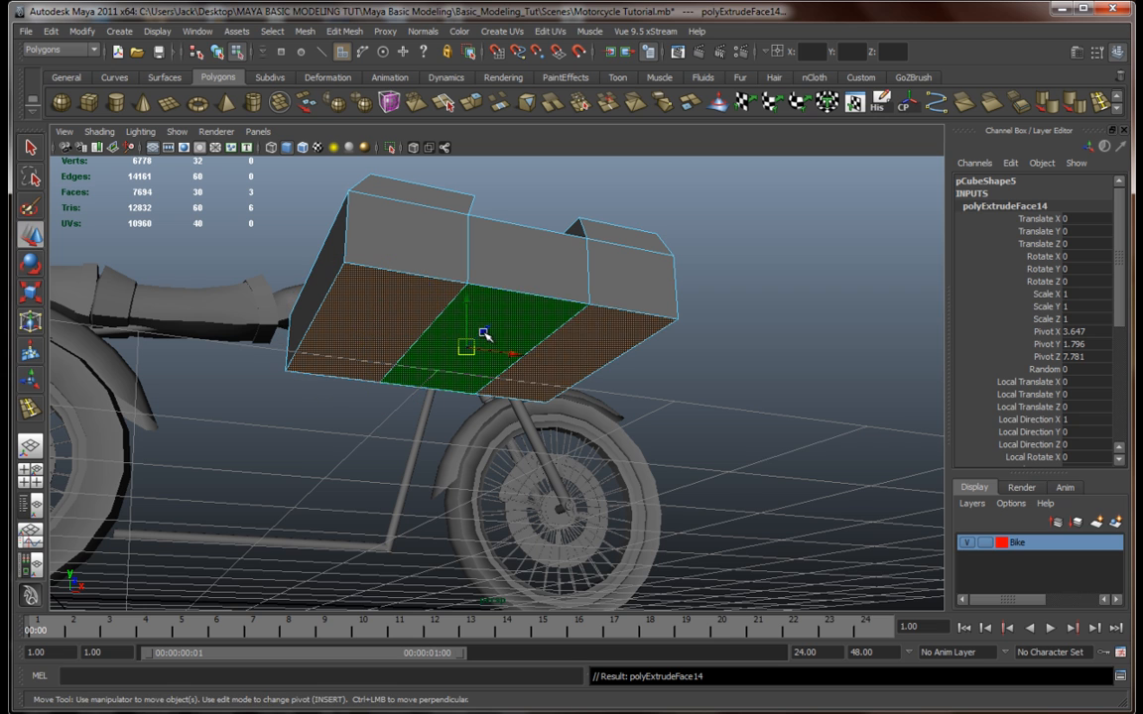
{"action": "left_click_drag", "start_coordinate": [470, 308], "coordinate": [464, 429]}
{"action": "key", "text": "r"}
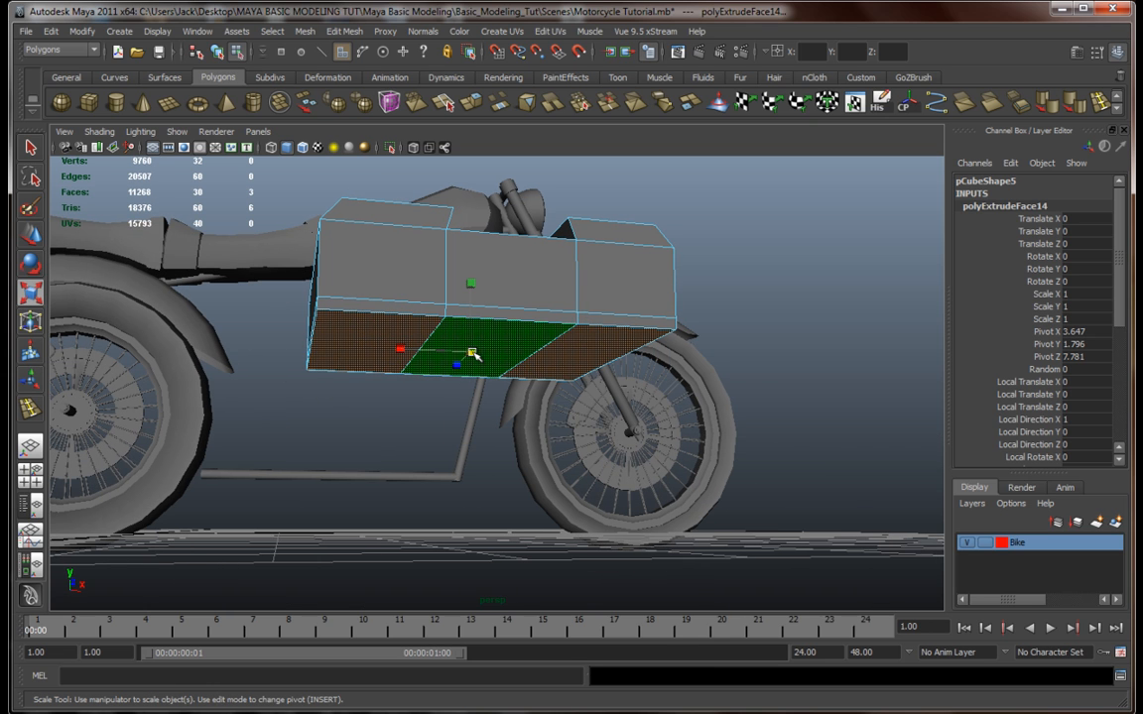
{"action": "left_click_drag", "start_coordinate": [472, 353], "coordinate": [470, 354]}
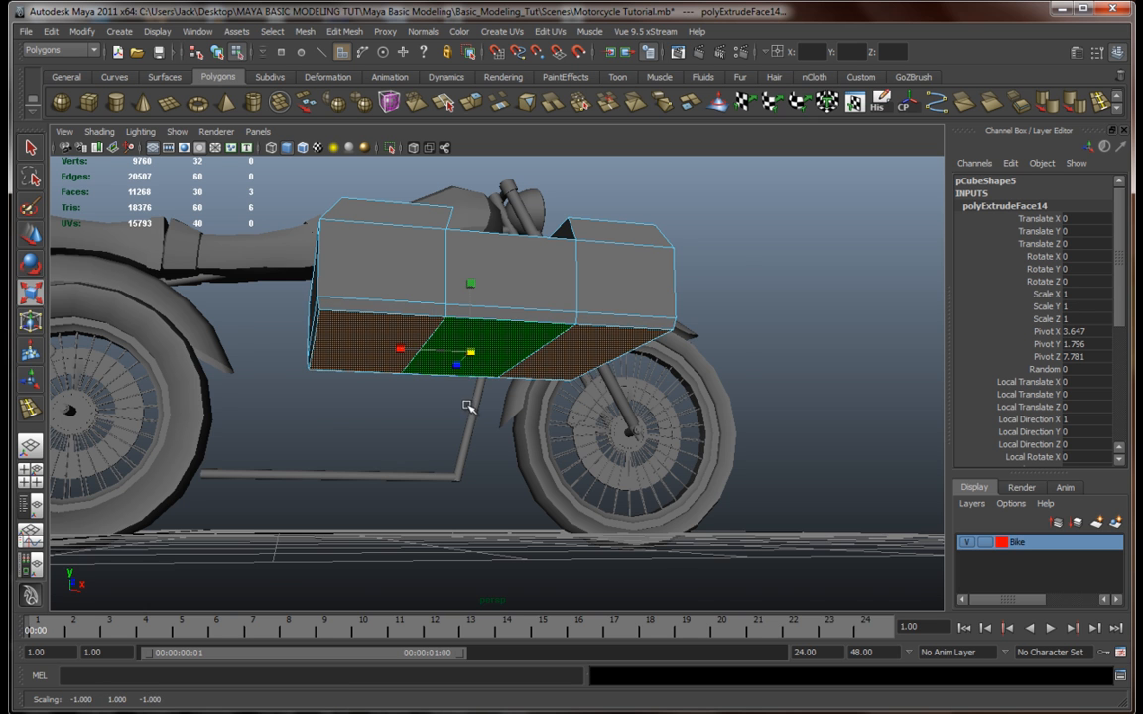
Step: Extrude the bottom faces again, scale them inward and nudge them slightly downward along Y
{"action": "left_click_drag", "start_coordinate": [467, 406], "coordinate": [456, 421], "text": "alt"}
{"action": "scroll", "coordinate": [456, 421], "scroll_direction": "up", "scroll_amount": 3}
{"action": "middle_click_drag", "start_coordinate": [456, 421], "coordinate": [454, 465], "text": "alt"}
{"action": "left_click_drag", "start_coordinate": [454, 464], "coordinate": [472, 421], "text": "alt"}
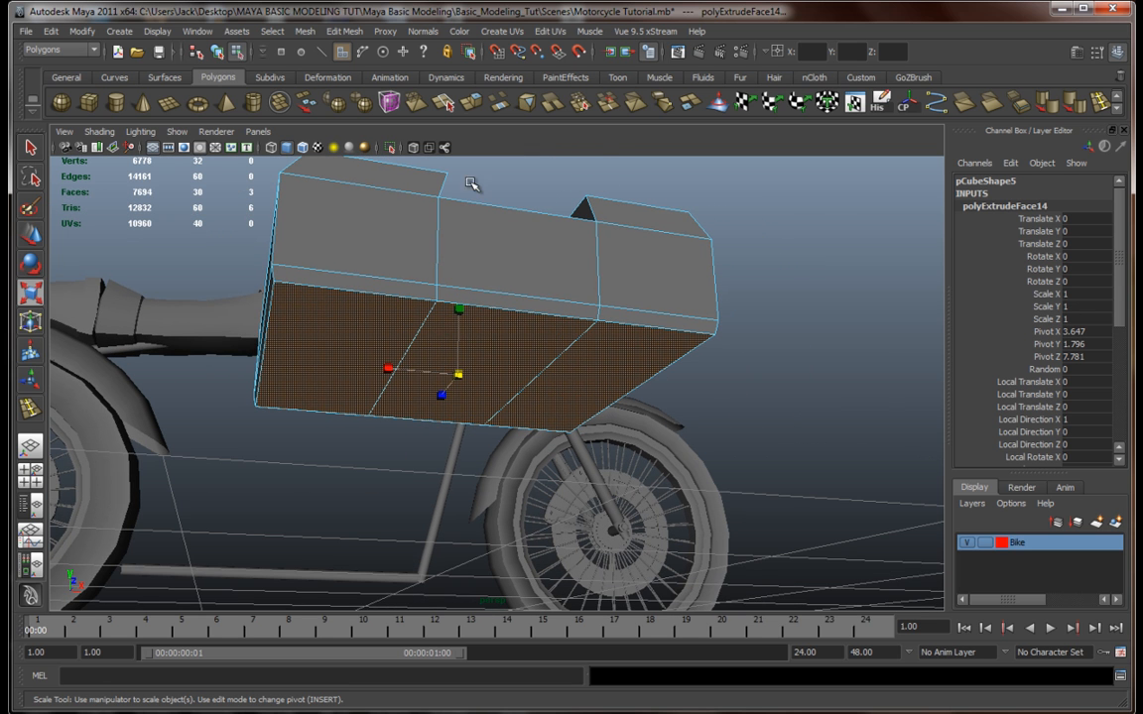
{"action": "left_click", "coordinate": [471, 105]}
{"action": "key", "text": "w"}
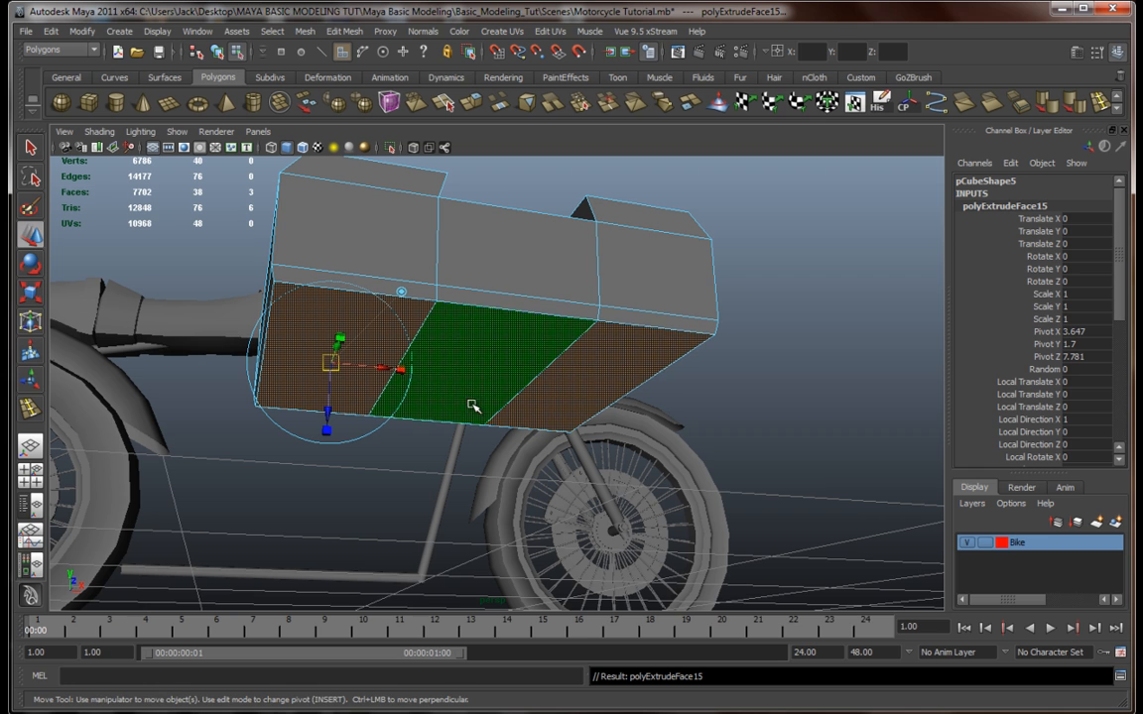
{"action": "key", "text": "r"}
{"action": "left_click_drag", "start_coordinate": [459, 378], "coordinate": [444, 369]}
{"action": "key", "text": "w"}
{"action": "left_click", "coordinate": [453, 312]}
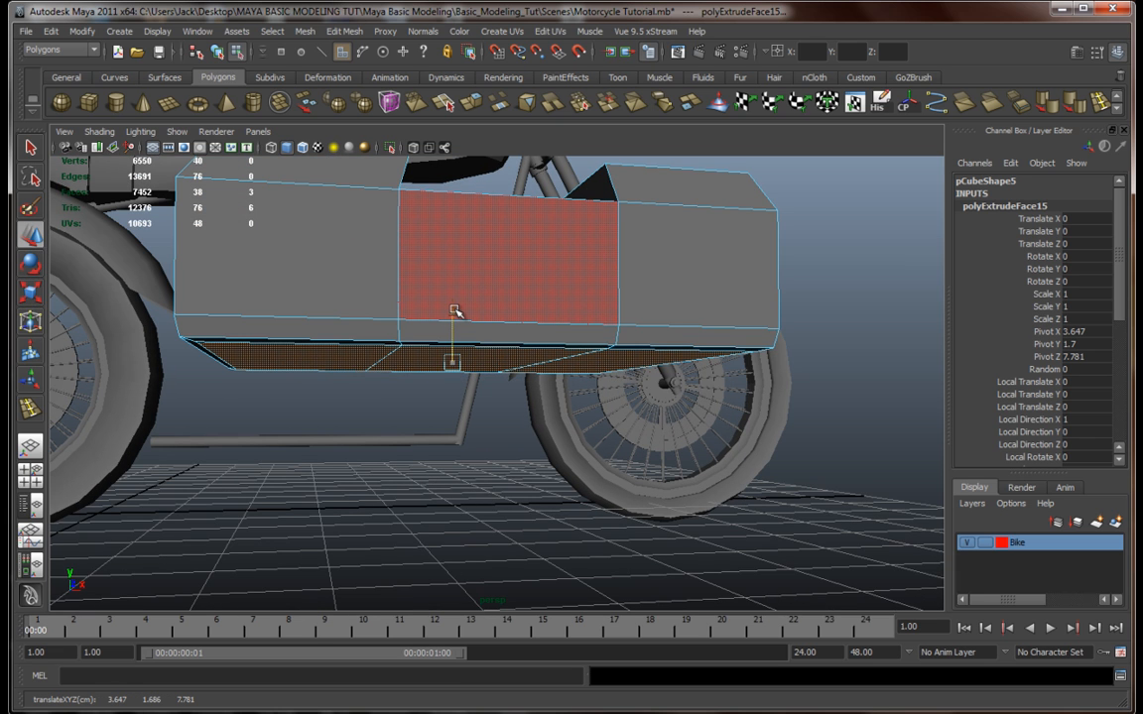
Step: Extrude the inset bottom faces straight down as a narrow neck, and extrude them once more scaled outward as a ledge
{"action": "left_click", "coordinate": [474, 105]}
{"action": "key", "text": "w"}
{"action": "left_click_drag", "start_coordinate": [454, 314], "coordinate": [454, 324]}
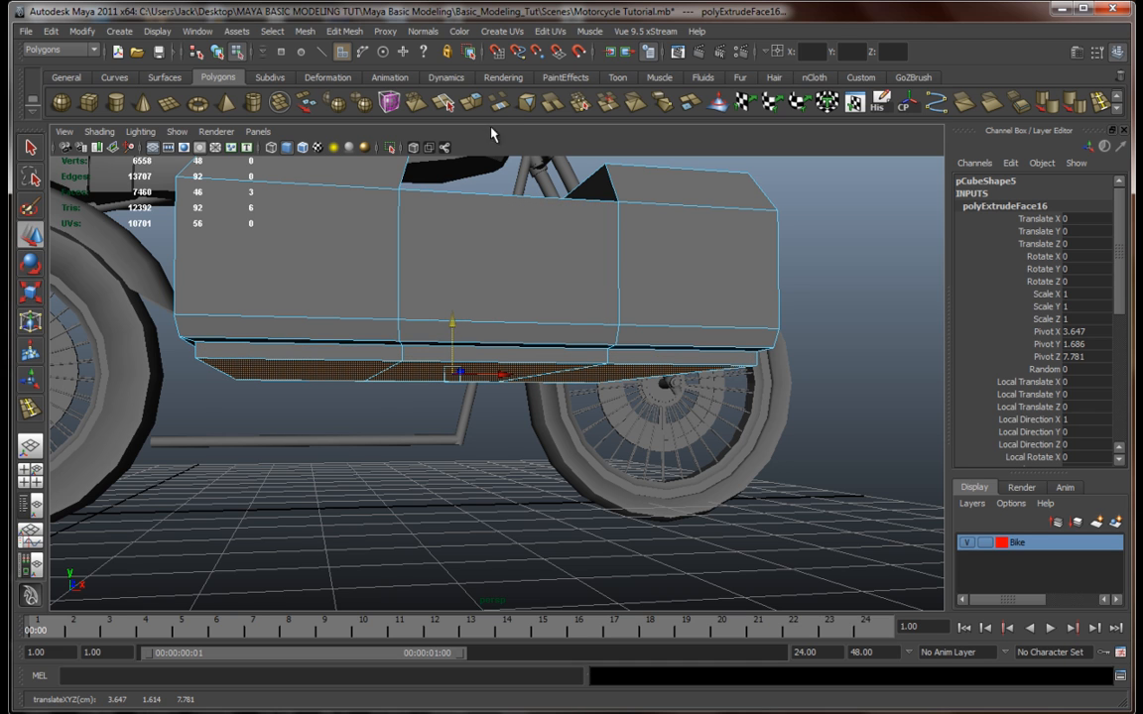
{"action": "left_click", "coordinate": [472, 103]}
{"action": "key", "text": "r"}
{"action": "left_click_drag", "start_coordinate": [451, 377], "coordinate": [532, 467], "text": "alt"}
{"action": "left_click_drag", "start_coordinate": [441, 366], "coordinate": [440, 367]}
{"action": "left_click_drag", "start_coordinate": [468, 460], "coordinate": [434, 421], "text": "alt"}
Step: Extrude the widened bottom faces downward to give the first fin its thickness, tapering them slightly inward
{"action": "left_click", "coordinate": [470, 104]}
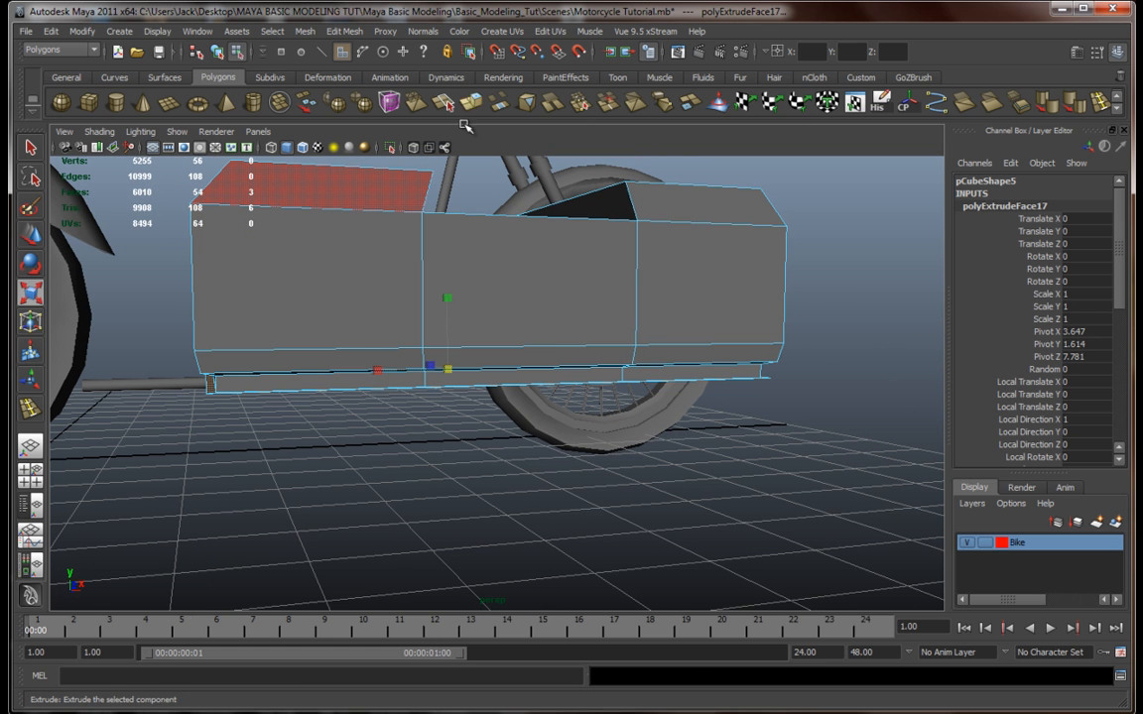
{"action": "key", "text": "w"}
{"action": "left_click_drag", "start_coordinate": [442, 320], "coordinate": [452, 337]}
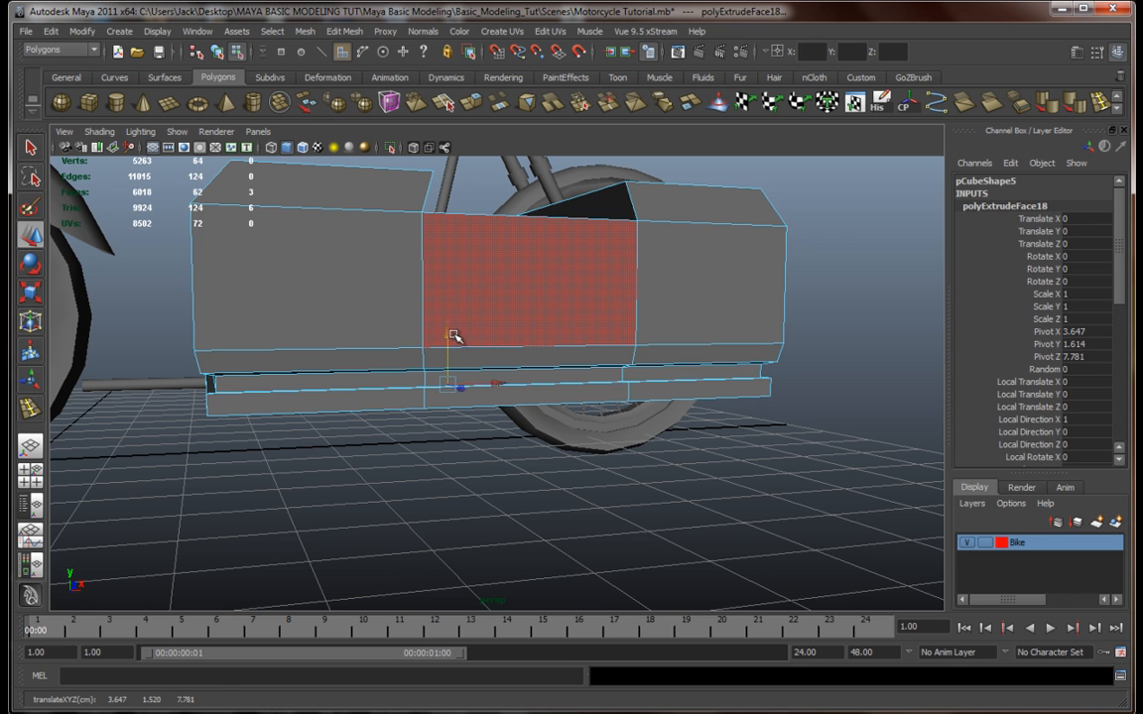
{"action": "left_click", "coordinate": [451, 383]}
{"action": "key", "text": "r"}
{"action": "left_click_drag", "start_coordinate": [444, 385], "coordinate": [440, 376], "text": "alt"}
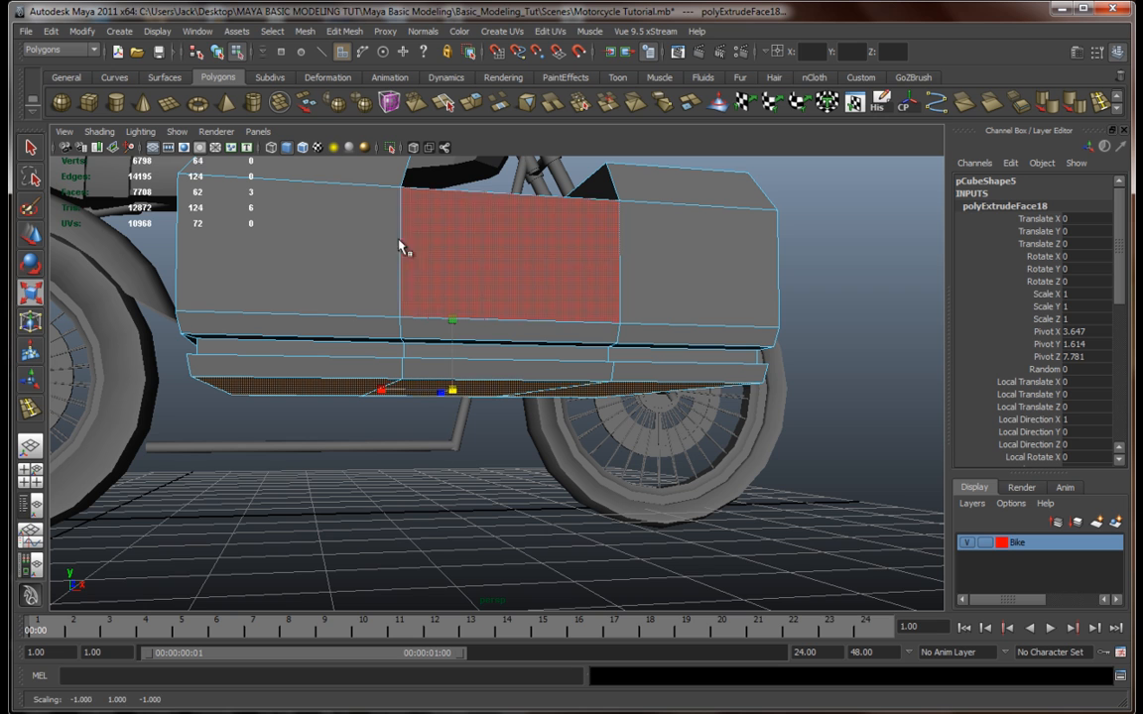
Step: Extrude the first fin's bottom faces inward, and extrude them again downward to form the second narrow neck
{"action": "key", "text": "ctrl+e"}
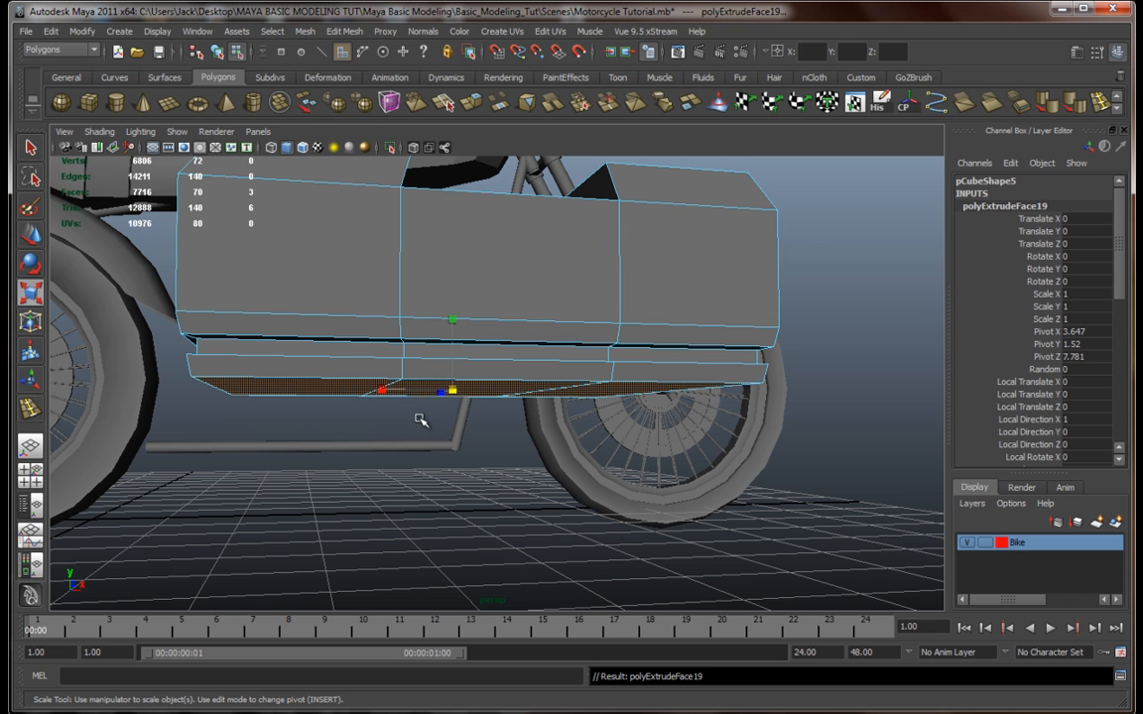
{"action": "left_click_drag", "start_coordinate": [454, 393], "coordinate": [455, 371]}
{"action": "left_click", "coordinate": [433, 344]}
{"action": "key", "text": "ctrl+e"}
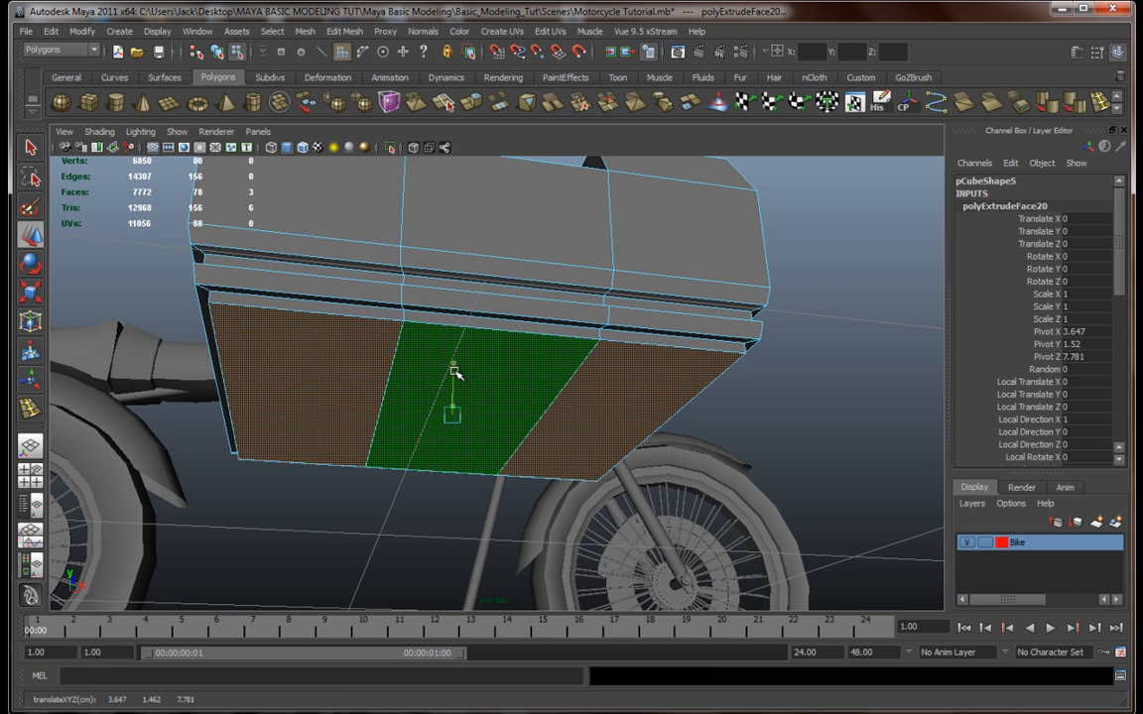
{"action": "key", "text": "r"}
{"action": "left_click", "coordinate": [452, 415]}
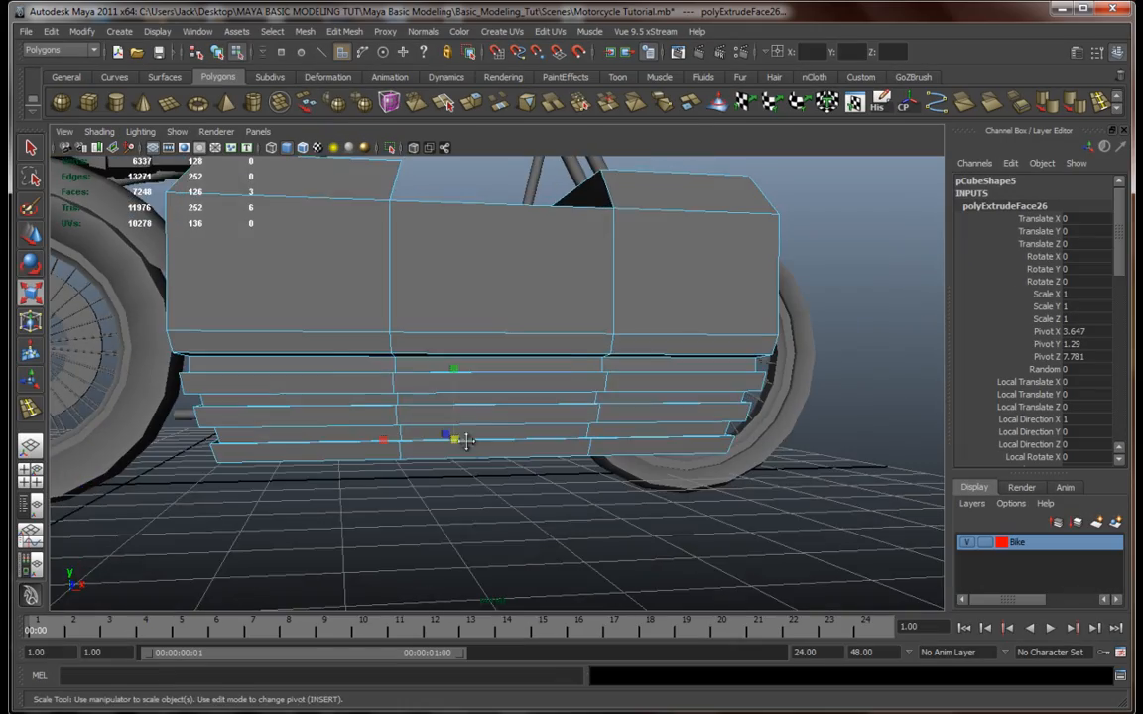
Step: Extrude the bottom faces of the third fin and scale them inward to start the next recess
{"action": "left_click_drag", "start_coordinate": [467, 456], "coordinate": [465, 411], "text": "alt"}
{"action": "scroll", "coordinate": [459, 435], "scroll_direction": "down", "scroll_amount": 2}
{"action": "scroll", "coordinate": [467, 408], "scroll_direction": "up", "scroll_amount": 2}
{"action": "middle_click_drag", "start_coordinate": [462, 408], "coordinate": [462, 394], "text": "alt"}
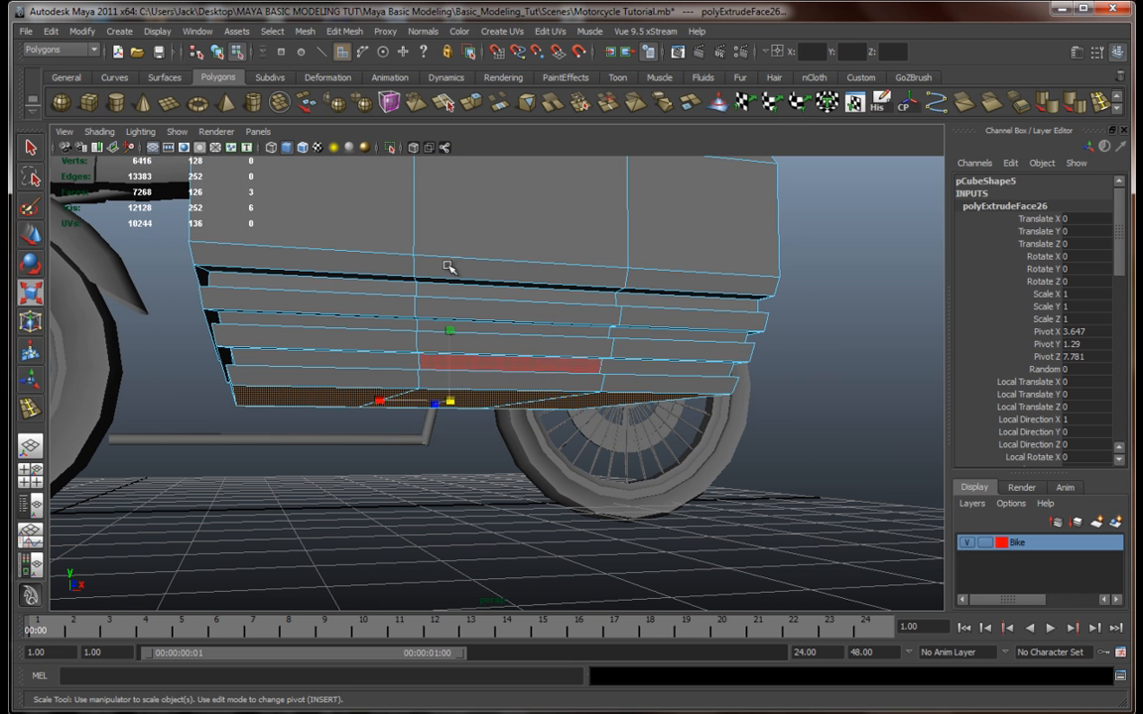
{"action": "left_click", "coordinate": [471, 104]}
{"action": "key", "text": "r"}
{"action": "left_click_drag", "start_coordinate": [450, 402], "coordinate": [756, 271]}
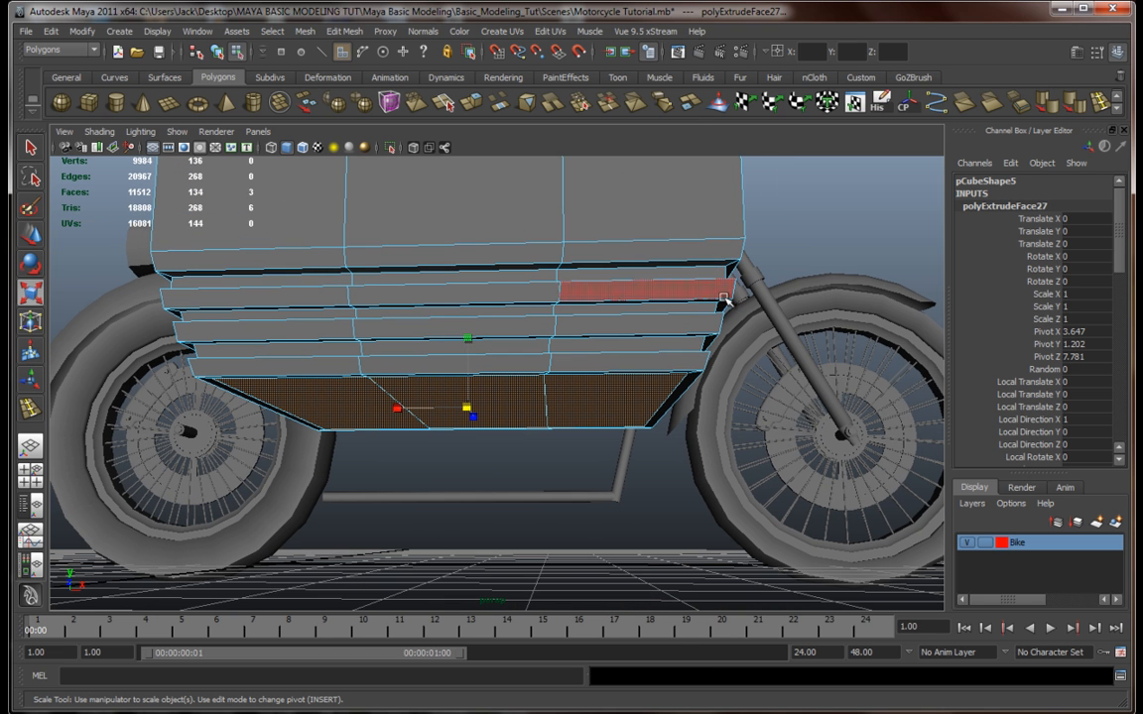
Step: Extrude the inset faces below the third fin downward as a neck, and extrude them again scaled outward for another fin
{"action": "left_click_drag", "start_coordinate": [621, 449], "coordinate": [480, 174], "text": "alt"}
{"action": "left_click", "coordinate": [472, 104]}
{"action": "left_click_drag", "start_coordinate": [454, 417], "coordinate": [493, 127]}
{"action": "key", "text": "r"}
{"action": "left_click", "coordinate": [470, 105]}
{"action": "left_click_drag", "start_coordinate": [469, 365], "coordinate": [475, 345], "text": "alt"}
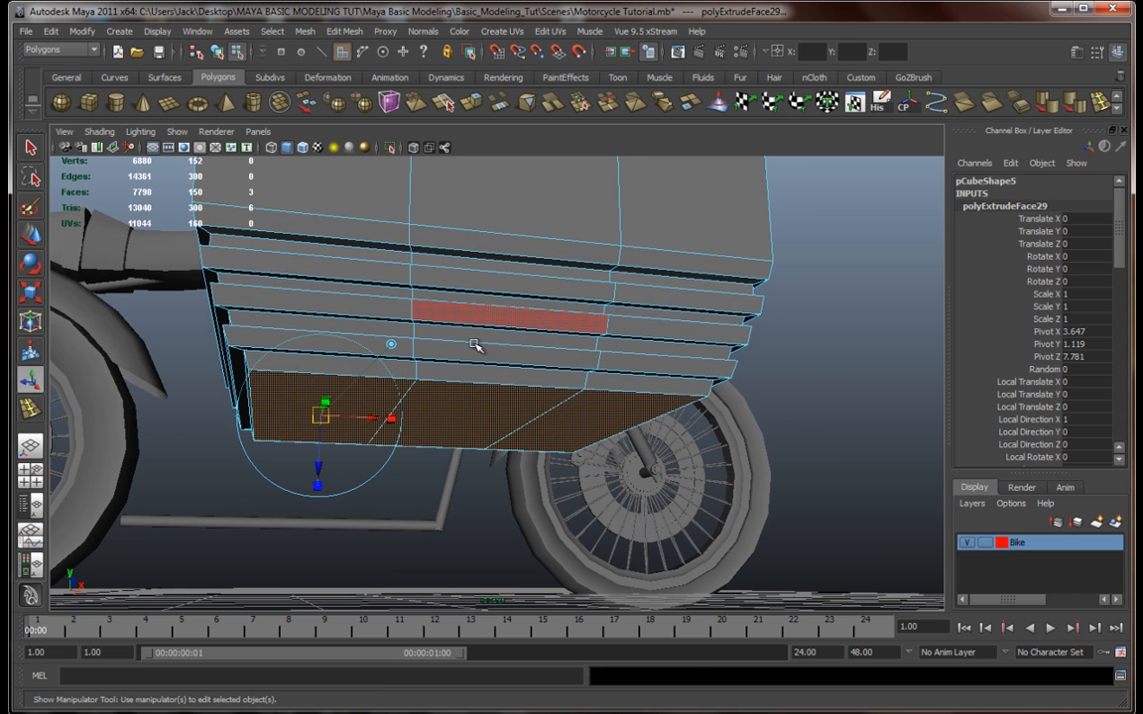
{"action": "left_click", "coordinate": [405, 434]}
{"action": "key", "text": "r"}
{"action": "left_click_drag", "start_coordinate": [450, 421], "coordinate": [455, 424]}
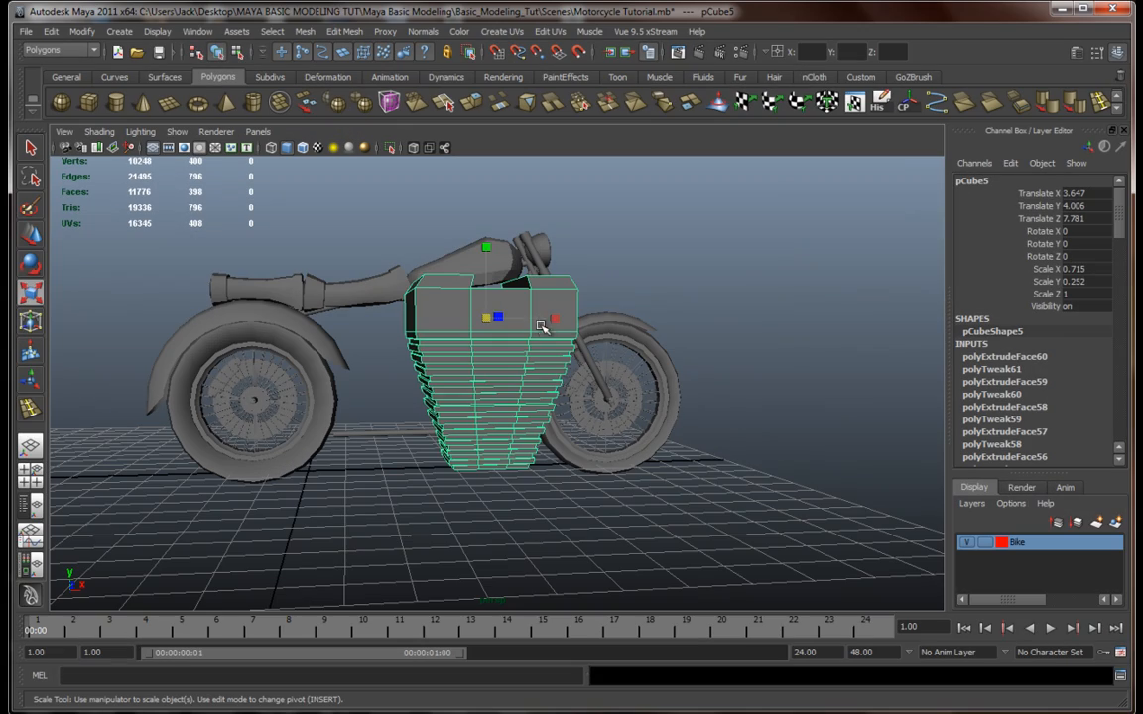
Step: Narrow the whole finned block by scaling it to 0.566 in X and 0.747 in Z
{"action": "mouse_move", "coordinate": [532, 330]}
{"action": "left_mouse_down", "text": "alt"}
{"action": "mouse_move", "coordinate": [602, 401]}
{"action": "mouse_move", "coordinate": [535, 341]}
{"action": "left_mouse_up", "text": "alt"}
{"action": "left_click_drag", "start_coordinate": [571, 387], "coordinate": [438, 393], "text": "alt"}
{"action": "scroll", "coordinate": [479, 367], "scroll_direction": "up", "scroll_amount": 4}
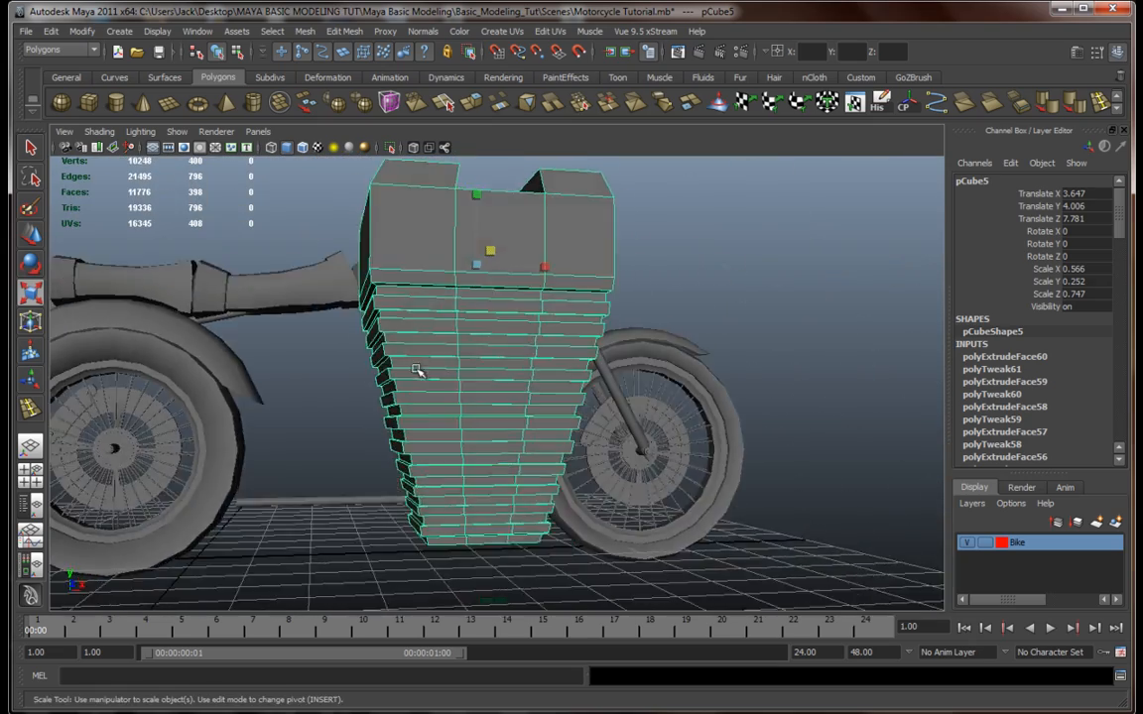
Step: Examine the finned block's proportions from several angles beside the motorcycle
{"action": "scroll", "coordinate": [419, 373], "scroll_direction": "down", "scroll_amount": 4}
{"action": "left_click", "coordinate": [615, 347]}
{"action": "left_click_drag", "start_coordinate": [615, 347], "coordinate": [531, 319], "text": "alt"}
{"action": "left_click", "coordinate": [510, 396]}
{"action": "left_click_drag", "start_coordinate": [510, 396], "coordinate": [486, 420], "text": "alt"}
{"action": "left_click", "coordinate": [647, 311]}
{"action": "left_click_drag", "start_coordinate": [647, 311], "coordinate": [497, 371], "text": "alt"}
{"action": "left_click", "coordinate": [518, 342]}
{"action": "scroll", "coordinate": [497, 371], "scroll_direction": "up", "scroll_amount": 3}
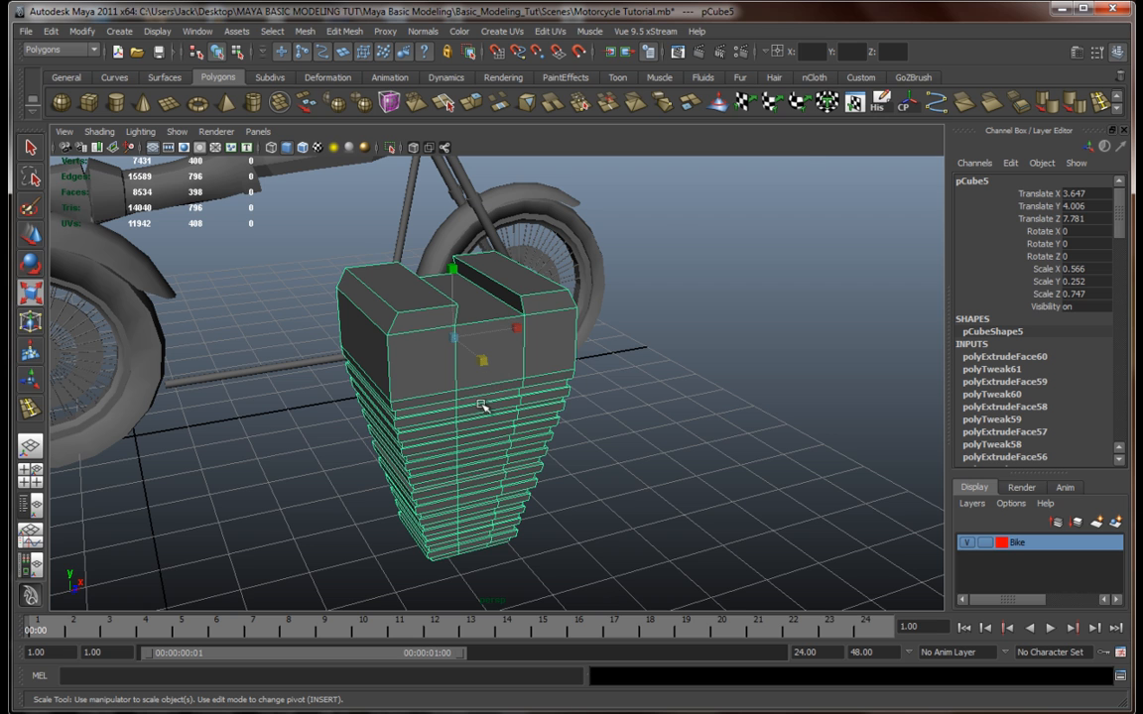
{"action": "left_click_drag", "start_coordinate": [630, 419], "coordinate": [473, 455], "text": "alt"}
Step: Move the finned block into the motorcycle frame, to 2.356 in X and 0.065 in Z
{"action": "key", "text": "w"}
{"action": "key", "text": "space"}
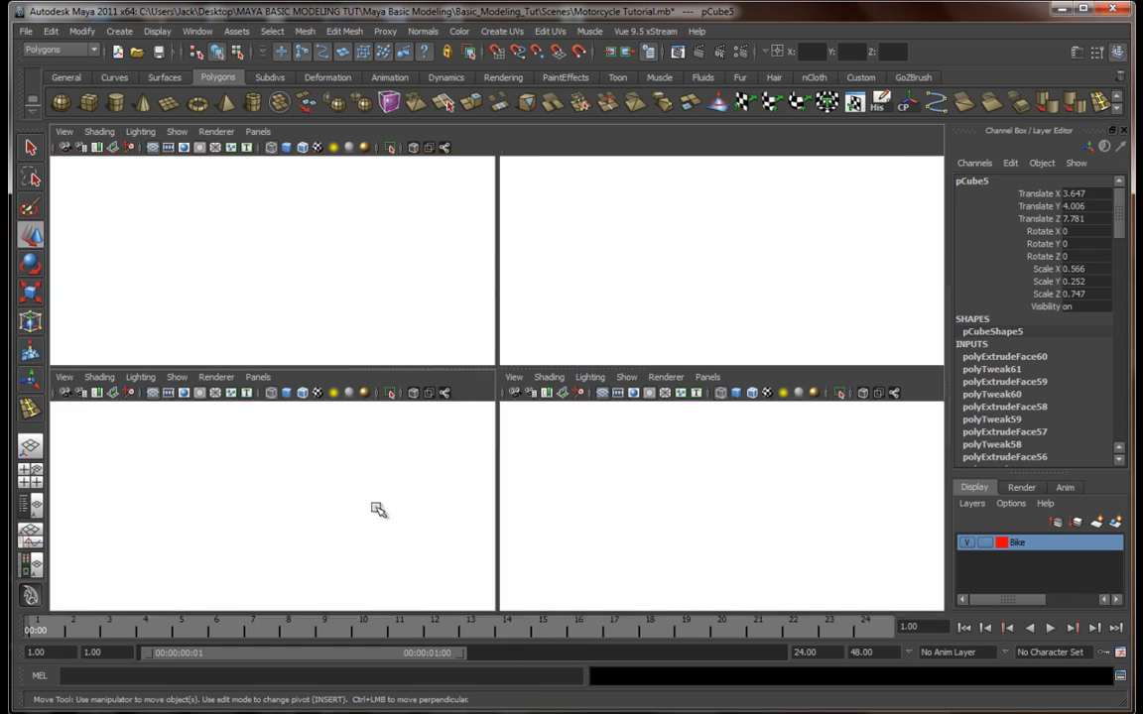
{"action": "key", "text": "space"}
{"action": "scroll", "coordinate": [424, 495], "scroll_direction": "down", "scroll_amount": 3}
{"action": "left_click_drag", "start_coordinate": [540, 402], "coordinate": [506, 400]}
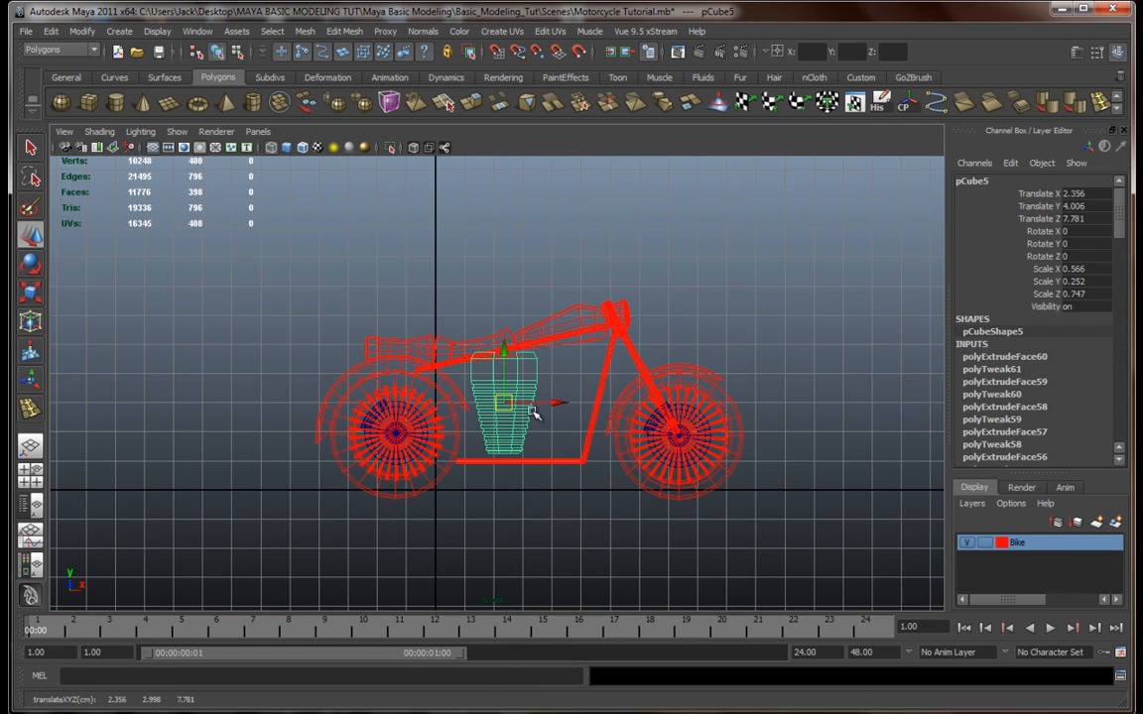
{"action": "key", "text": "space"}
{"action": "left_click_drag", "start_coordinate": [556, 490], "coordinate": [718, 503]}
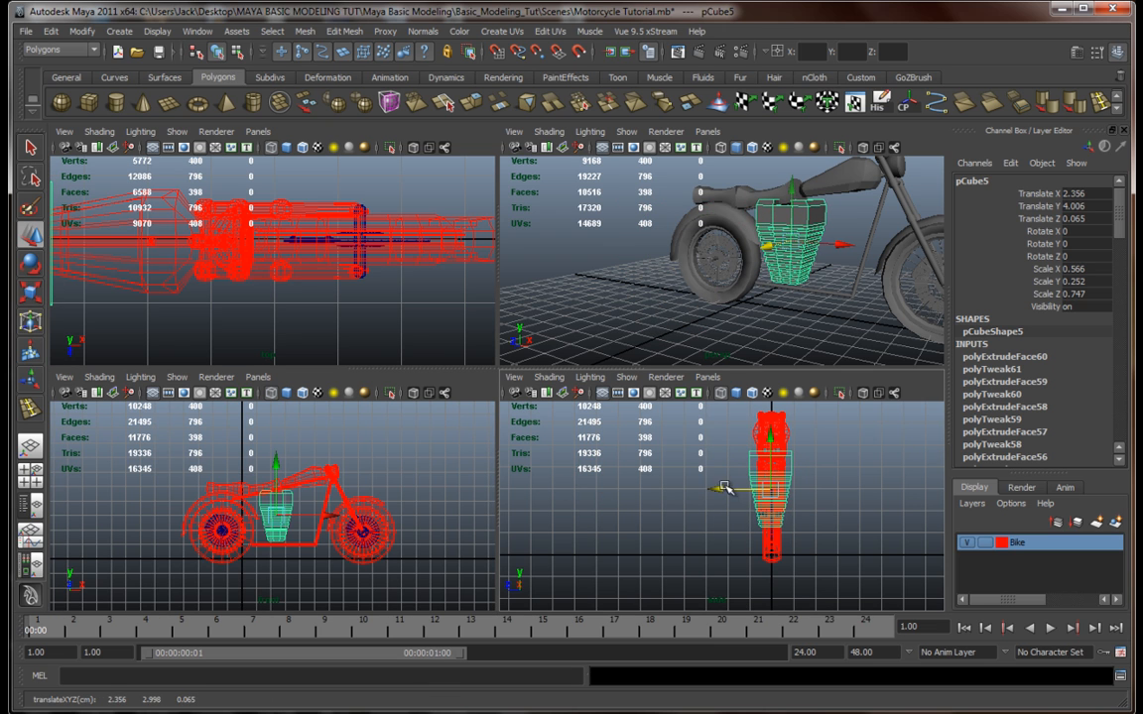
Step: Scale the finned block down uniformly to 0.404 in X, 0.18 in Y and 0.533 in Z
{"action": "key", "text": "space"}
{"action": "key", "text": "r"}
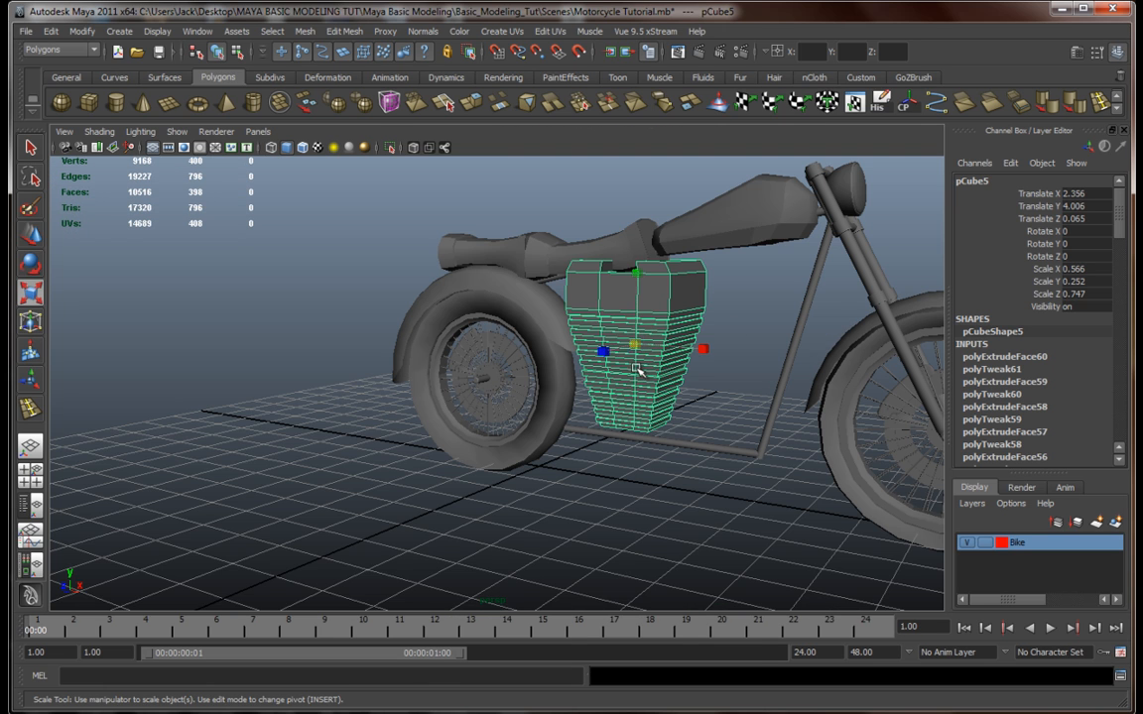
{"action": "left_click_drag", "start_coordinate": [636, 345], "coordinate": [593, 352]}
{"action": "key", "text": "f"}
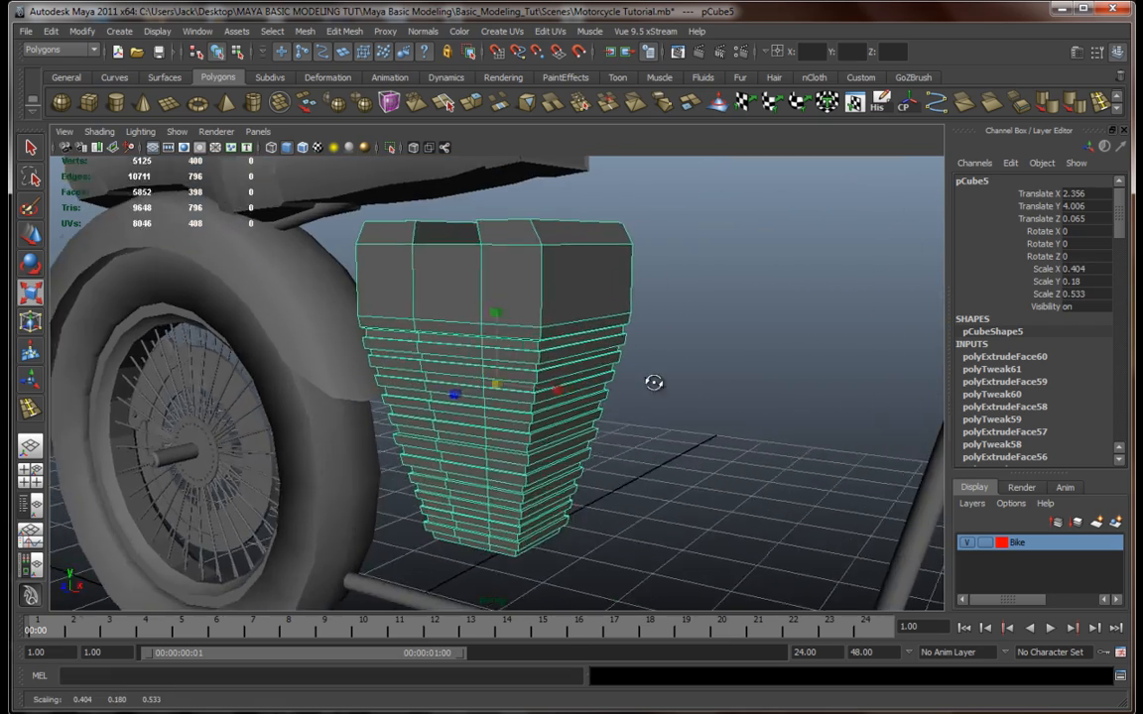
{"action": "scroll", "coordinate": [702, 381], "scroll_direction": "down", "scroll_amount": 4}
{"action": "left_click_drag", "start_coordinate": [636, 396], "coordinate": [641, 383], "text": "alt"}
{"action": "scroll", "coordinate": [640, 383], "scroll_direction": "up", "scroll_amount": 3}
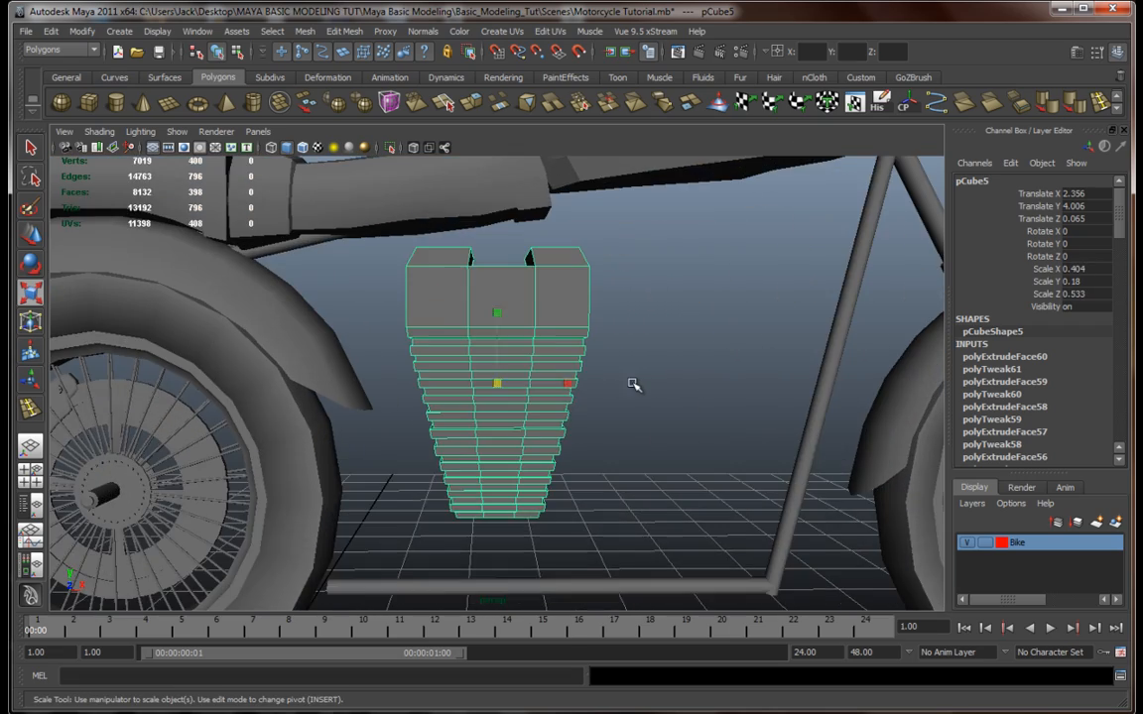
Step: Tilt the finned block to 13.877 degrees about Z and shrink it uniformly to 0.312, 0.139 and 0.411
{"action": "key", "text": "e"}
{"action": "mouse_move", "coordinate": [501, 369]}
{"action": "left_mouse_down", "text": "alt"}
{"action": "mouse_move", "coordinate": [466, 343]}
{"action": "mouse_move", "coordinate": [475, 324]}
{"action": "mouse_move", "coordinate": [467, 339]}
{"action": "mouse_move", "coordinate": [535, 375]}
{"action": "mouse_move", "coordinate": [509, 369]}
{"action": "mouse_move", "coordinate": [502, 384]}
{"action": "left_mouse_up", "text": "alt"}
{"action": "key", "text": "r"}
Step: Raise the tilted block toward the seat and shift it forward, to 2.872 in X and 4.467 in Y
{"action": "key", "text": "w"}
{"action": "left_click_drag", "start_coordinate": [495, 333], "coordinate": [495, 306]}
{"action": "mouse_move", "coordinate": [495, 312]}
{"action": "left_mouse_down", "text": "alt"}
{"action": "mouse_move", "coordinate": [495, 366]}
{"action": "mouse_move", "coordinate": [500, 304]}
{"action": "left_mouse_up", "text": "alt"}
{"action": "scroll", "coordinate": [523, 362], "scroll_direction": "down", "scroll_amount": 5}
{"action": "scroll", "coordinate": [523, 364], "scroll_direction": "up", "scroll_amount": 3}
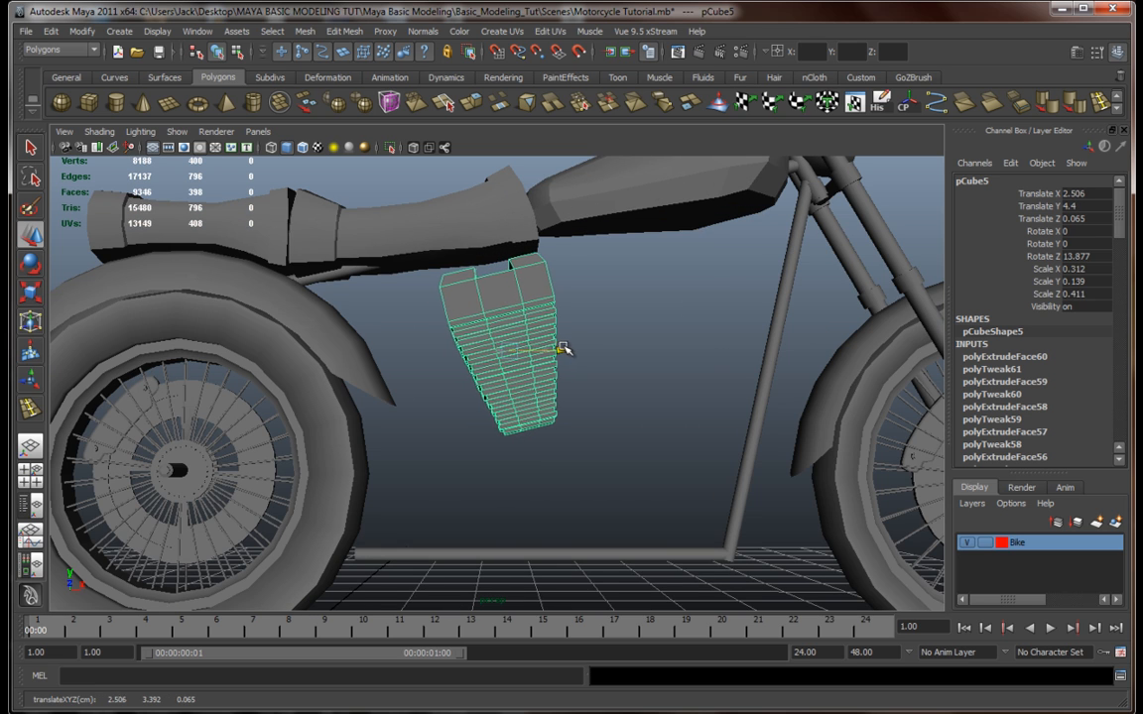
{"action": "left_click_drag", "start_coordinate": [544, 309], "coordinate": [609, 381]}
Step: Duplicate the tilted block, place the copy nearer the front wheel at 4.177 in X, and set its Z rotation to -15
{"action": "key", "text": "ctrl+d"}
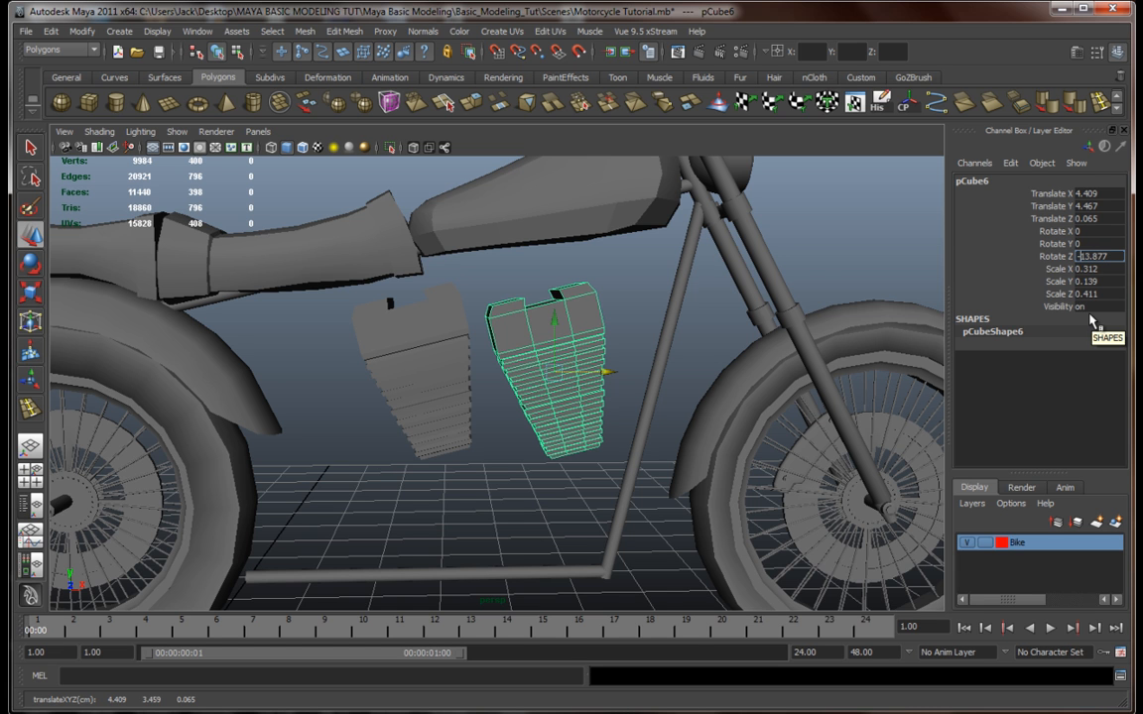
{"action": "key", "text": "Return"}
{"action": "left_click_drag", "start_coordinate": [580, 414], "coordinate": [589, 374], "text": "alt"}
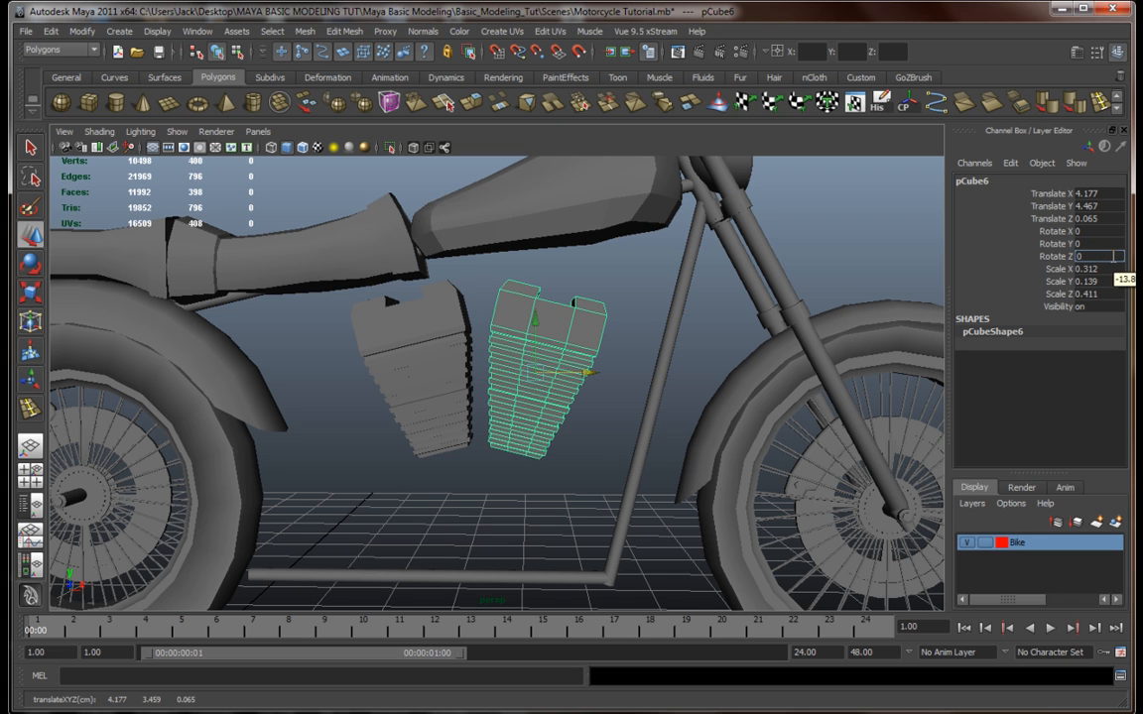
{"action": "key", "text": "Return"}
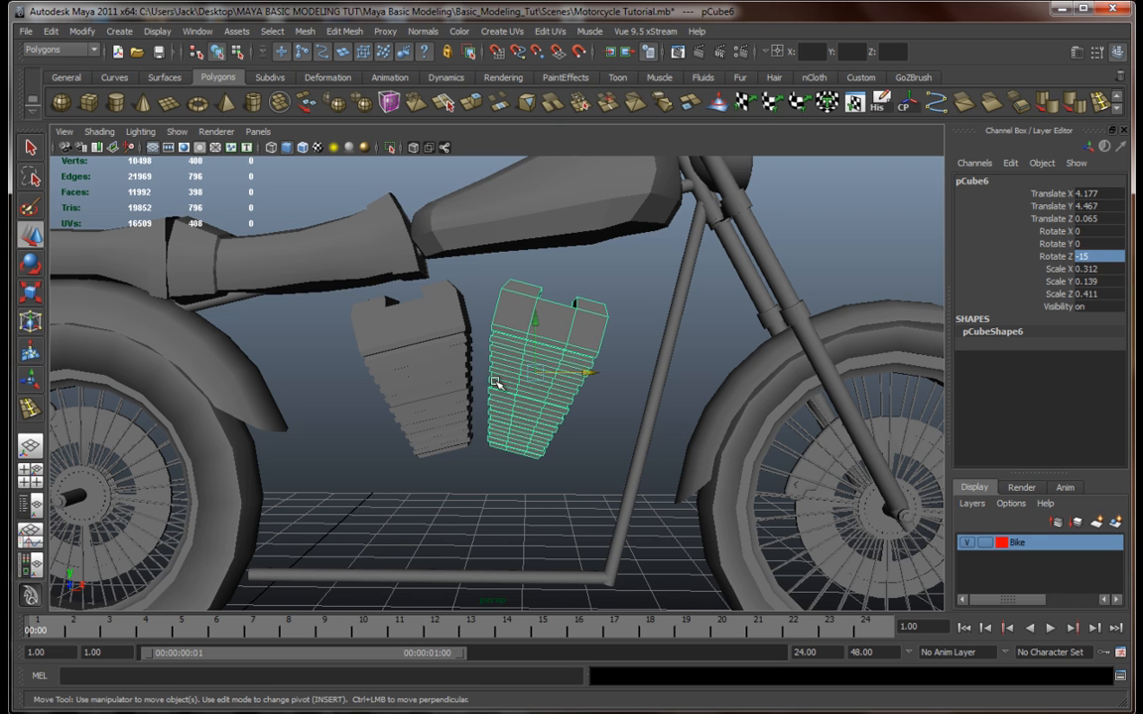
Step: Set the original rear block's Z rotation to 15
{"action": "left_click", "coordinate": [420, 334]}
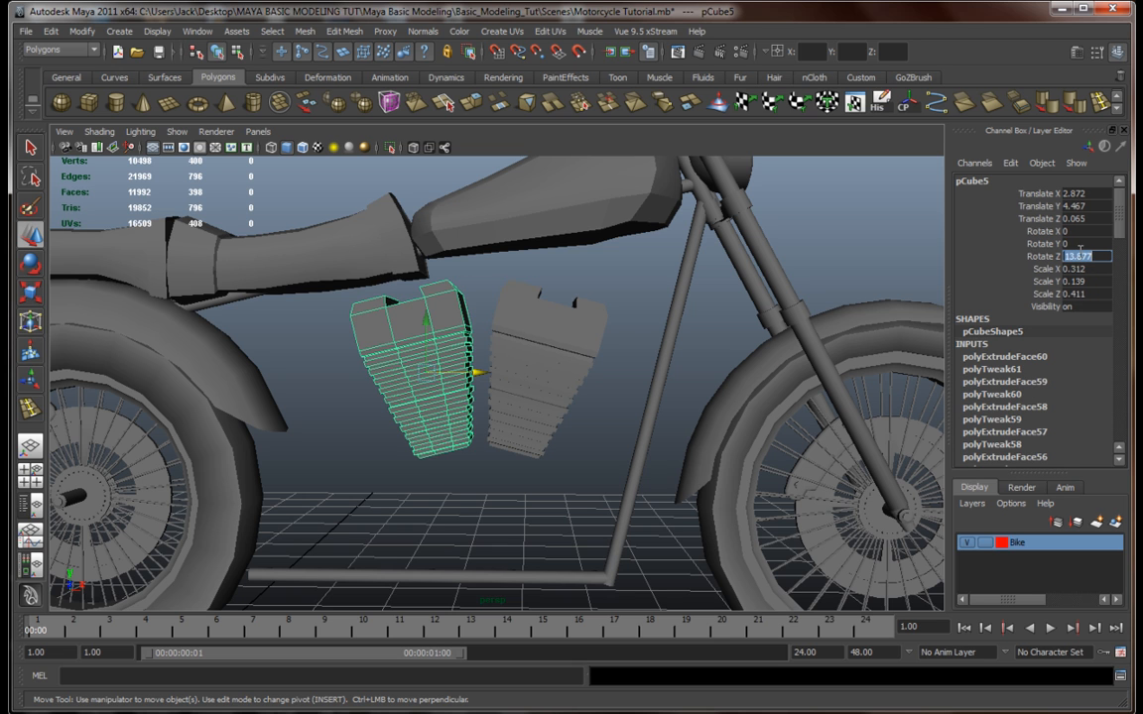
{"action": "key", "text": "Return"}
{"action": "left_click_drag", "start_coordinate": [518, 434], "coordinate": [552, 432], "text": "alt"}
Step: Reposition the front block to 4.825 in X and 4.673 in Y, and the rear block to 3.021 in X
{"action": "left_click", "coordinate": [535, 360]}
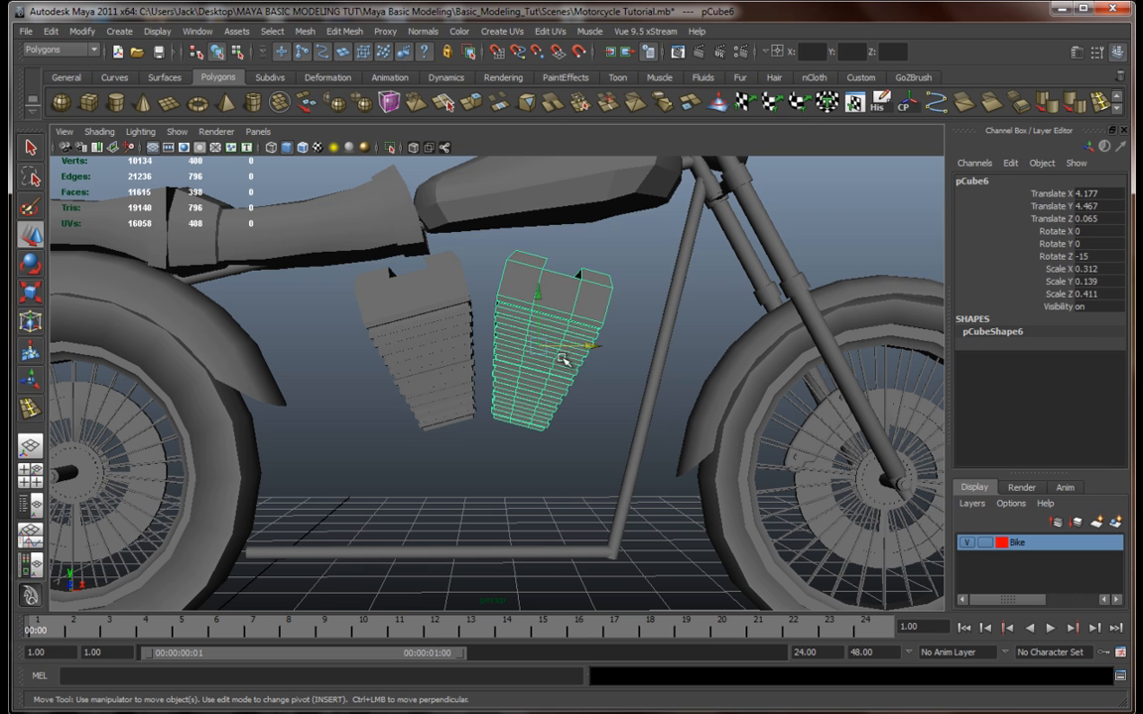
{"action": "left_click_drag", "start_coordinate": [598, 345], "coordinate": [645, 349]}
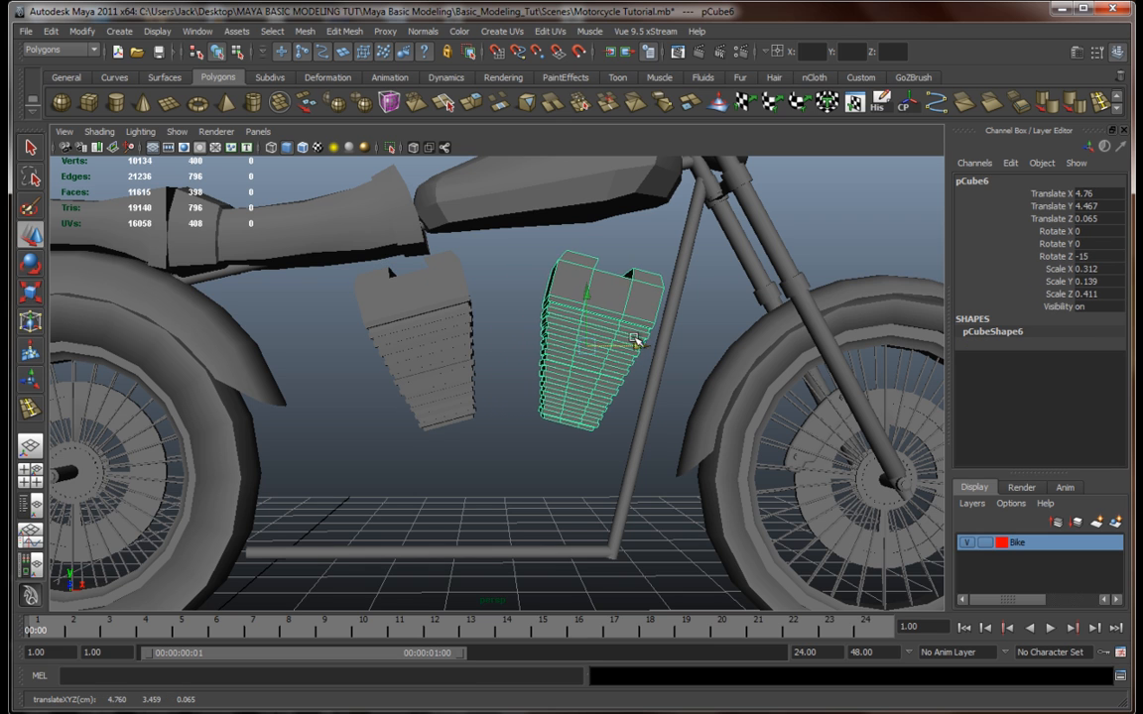
{"action": "left_click_drag", "start_coordinate": [587, 297], "coordinate": [588, 277]}
{"action": "left_click_drag", "start_coordinate": [596, 328], "coordinate": [647, 330], "text": "alt"}
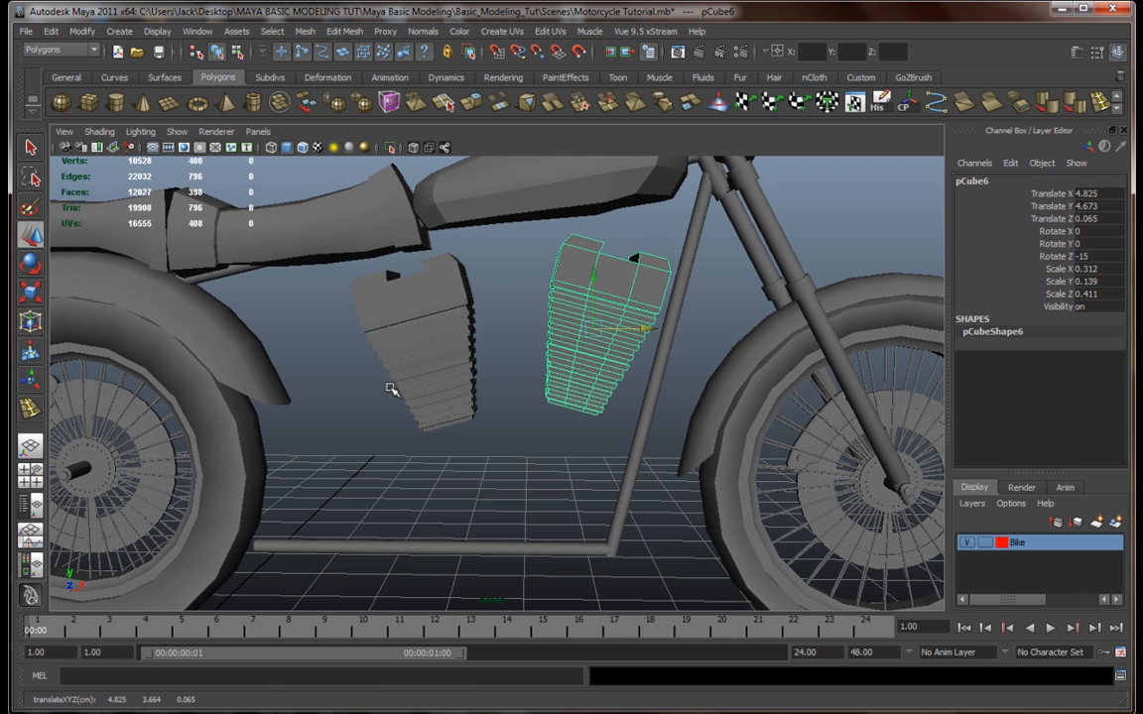
{"action": "left_click", "coordinate": [421, 345]}
{"action": "left_click_drag", "start_coordinate": [473, 344], "coordinate": [491, 345]}
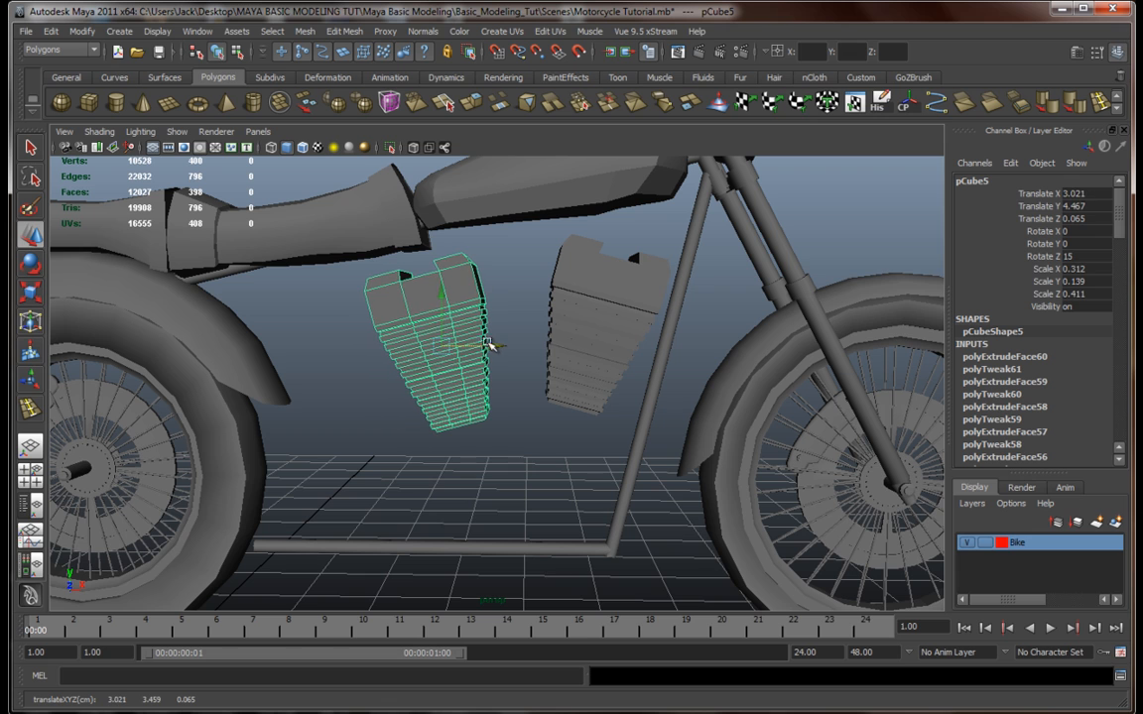
Step: Move the rear block to 3.171 in X and 4.689 in Y, and scale both blocks up to about 0.331, 0.147 and 0.436
{"action": "left_click_drag", "start_coordinate": [437, 299], "coordinate": [444, 278]}
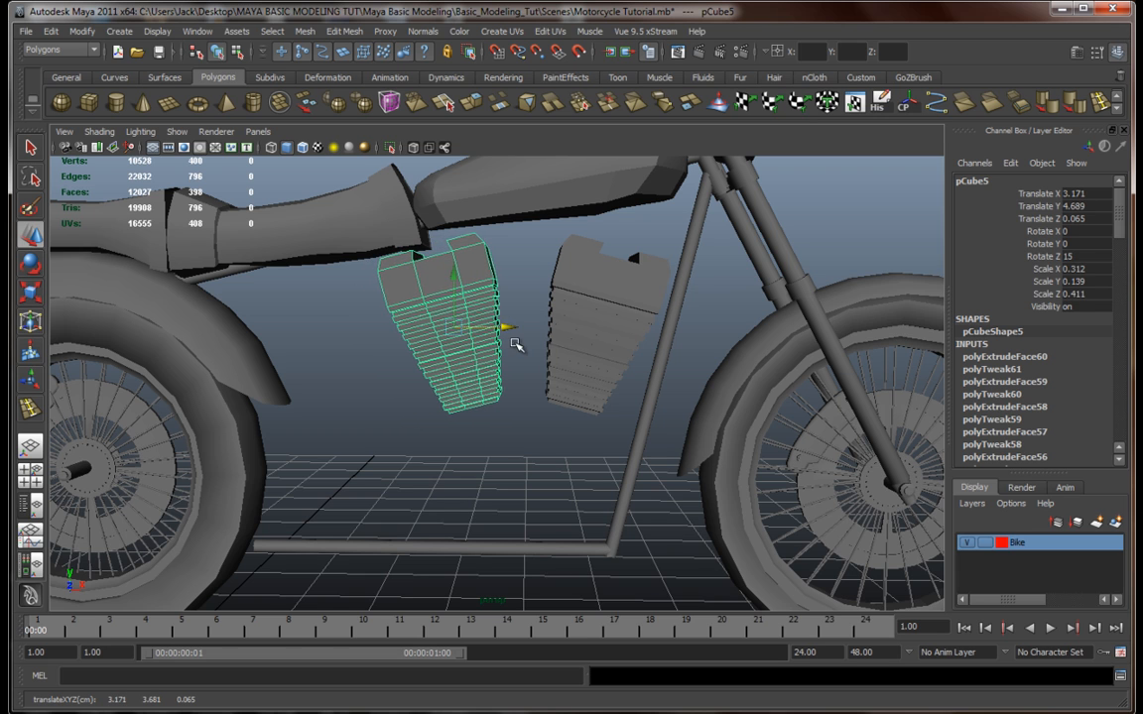
{"action": "left_click", "coordinate": [583, 348], "text": "shift"}
{"action": "key", "text": "r"}
{"action": "left_click_drag", "start_coordinate": [593, 329], "coordinate": [509, 334]}
{"action": "left_click", "coordinate": [402, 404]}
{"action": "scroll", "coordinate": [405, 413], "scroll_direction": "down", "scroll_amount": 9}
{"action": "scroll", "coordinate": [423, 446], "scroll_direction": "up", "scroll_amount": 10}
Step: Save the scene and undo the last three actions
{"action": "left_click", "coordinate": [516, 334]}
{"action": "key", "text": "r"}
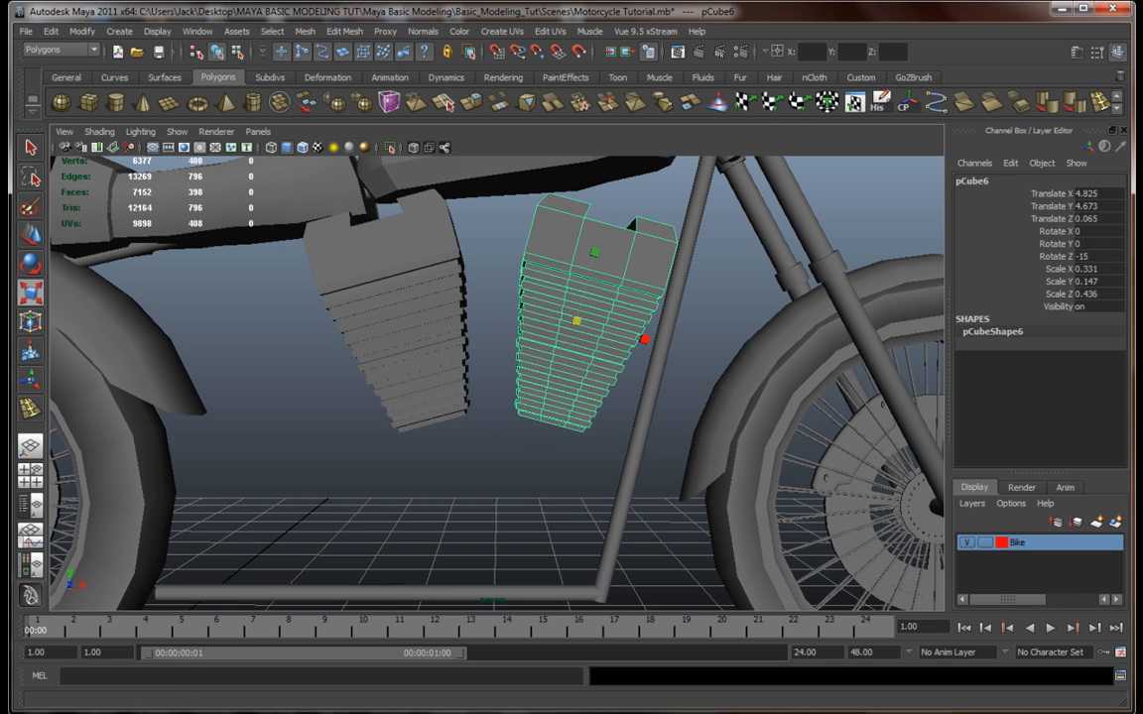
{"action": "key", "text": "q"}
{"action": "key", "text": "ctrl+s"}
{"action": "left_click", "coordinate": [570, 470]}
{"action": "left_click", "coordinate": [564, 374]}
{"action": "key", "text": "ctrl+z"}
{"action": "key", "text": "ctrl+z"}
{"action": "key", "text": "ctrl+z"}
Step: Enlarge both finned blocks together to a scale of 0.337 in X, 0.15 in Y and 0.445 in Z
{"action": "left_click_drag", "start_coordinate": [540, 442], "coordinate": [415, 351], "text": "alt"}
{"action": "left_click", "coordinate": [470, 369]}
{"action": "left_click", "coordinate": [622, 335], "text": "shift"}
{"action": "left_click_drag", "start_coordinate": [564, 398], "coordinate": [472, 337], "text": "alt"}
Step: Shift the rear block to 3.193 in X and lower both blocks together, the front one to 4.574 in Y
{"action": "left_click", "coordinate": [448, 357]}
{"action": "key", "text": "w"}
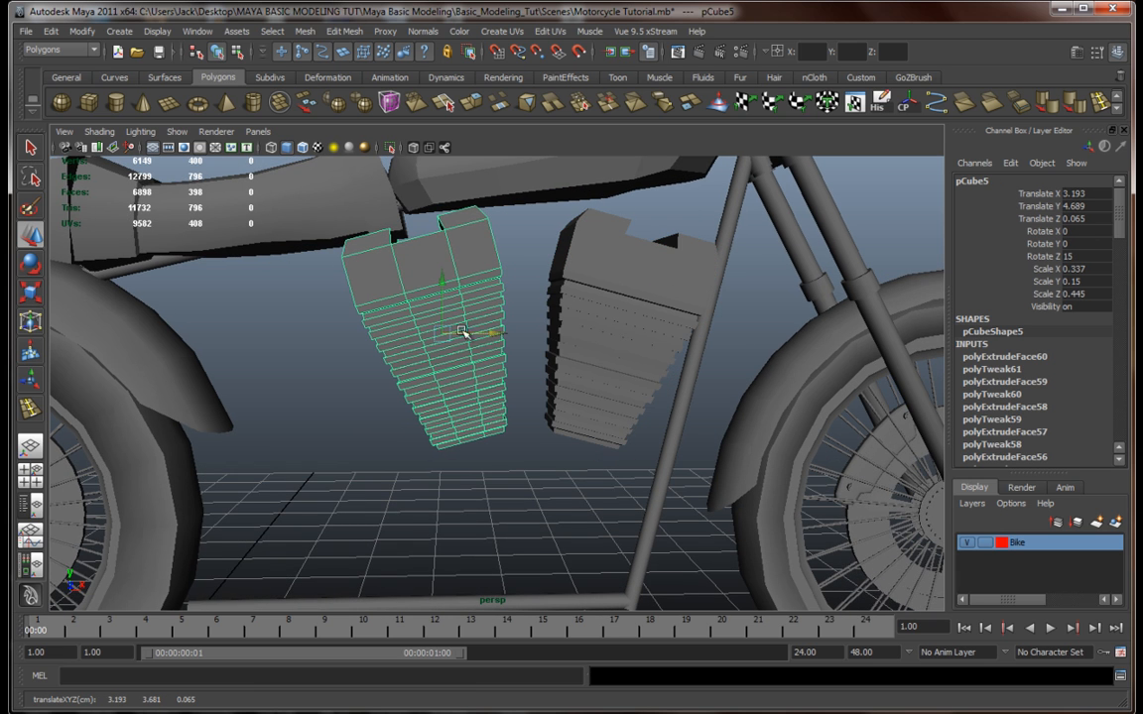
{"action": "left_click", "coordinate": [613, 323]}
{"action": "left_click_drag", "start_coordinate": [606, 291], "coordinate": [570, 365]}
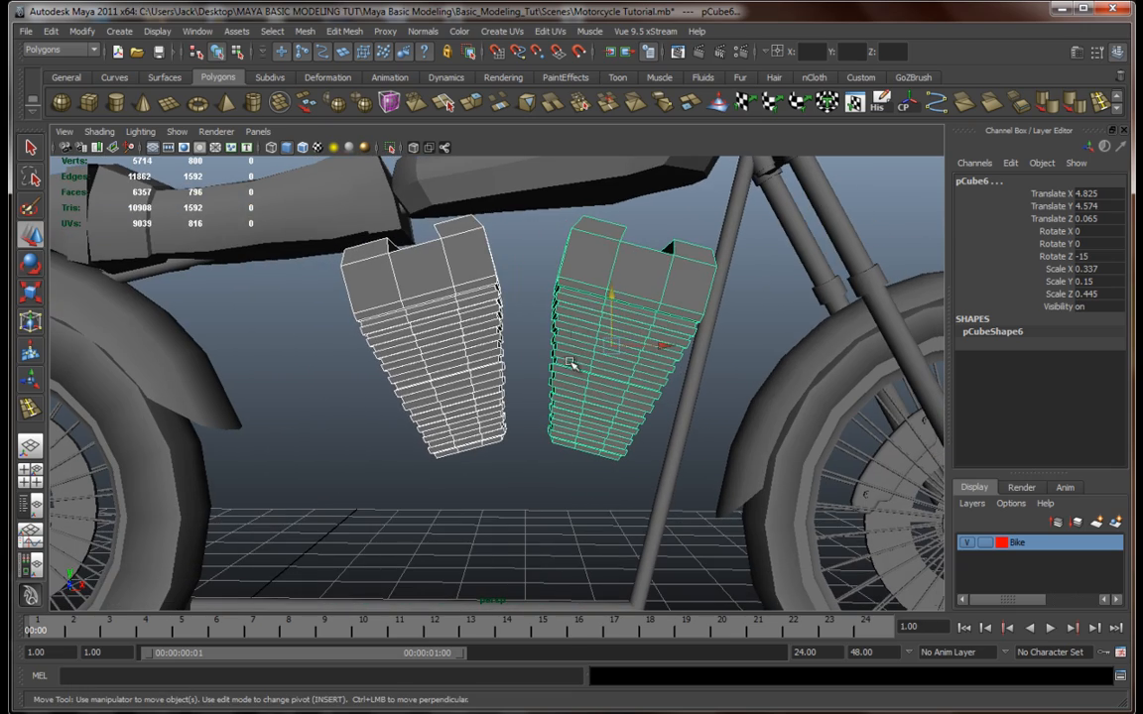
Step: Create a flat polygon cylinder on the grid beside the motorcycle, at about 1.698 in X and 4.216 in Z
{"action": "left_click", "coordinate": [507, 504]}
{"action": "right_click_drag", "start_coordinate": [508, 504], "coordinate": [526, 461], "text": "alt"}
{"action": "left_click_drag", "start_coordinate": [525, 461], "coordinate": [615, 410], "text": "alt"}
{"action": "left_click_drag", "start_coordinate": [645, 359], "coordinate": [477, 329], "text": "alt"}
{"action": "scroll", "coordinate": [477, 330], "scroll_direction": "up", "scroll_amount": 4}
{"action": "middle_click_drag", "start_coordinate": [604, 520], "coordinate": [594, 480], "text": "alt"}
{"action": "left_click_drag", "start_coordinate": [593, 480], "coordinate": [617, 474], "text": "alt"}
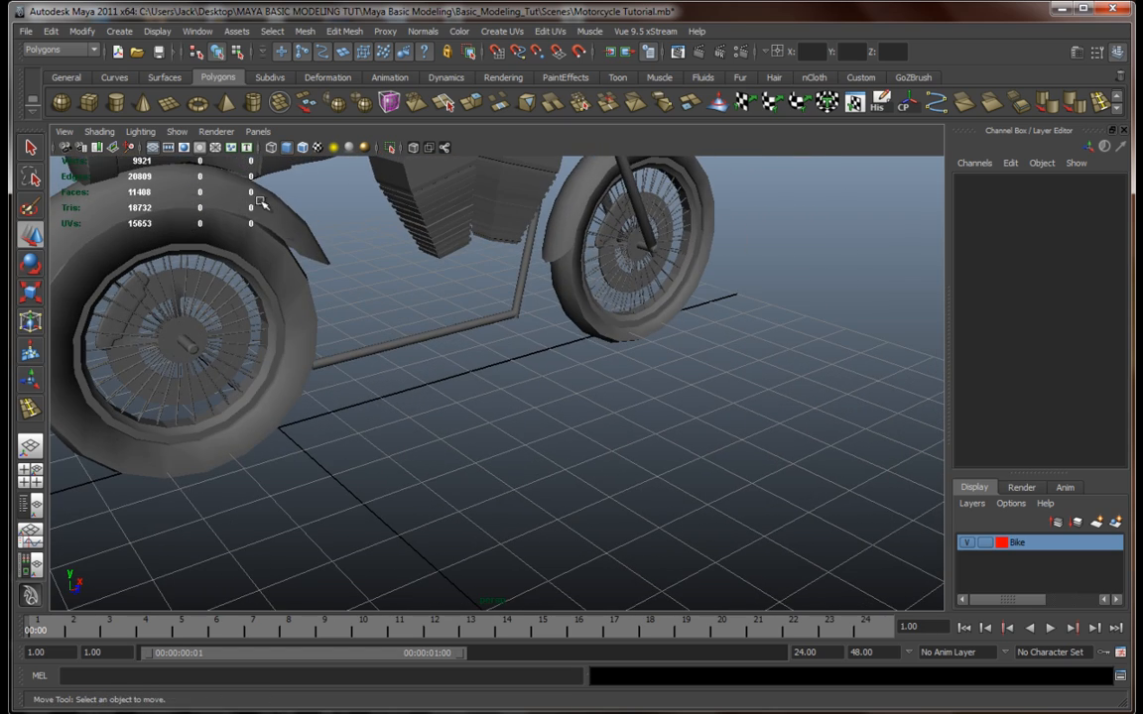
{"action": "left_click", "coordinate": [116, 103]}
{"action": "mouse_move", "coordinate": [506, 503]}
{"action": "left_mouse_down"}
{"action": "mouse_move", "coordinate": [623, 518]}
{"action": "mouse_move", "coordinate": [603, 531]}
{"action": "left_mouse_up"}
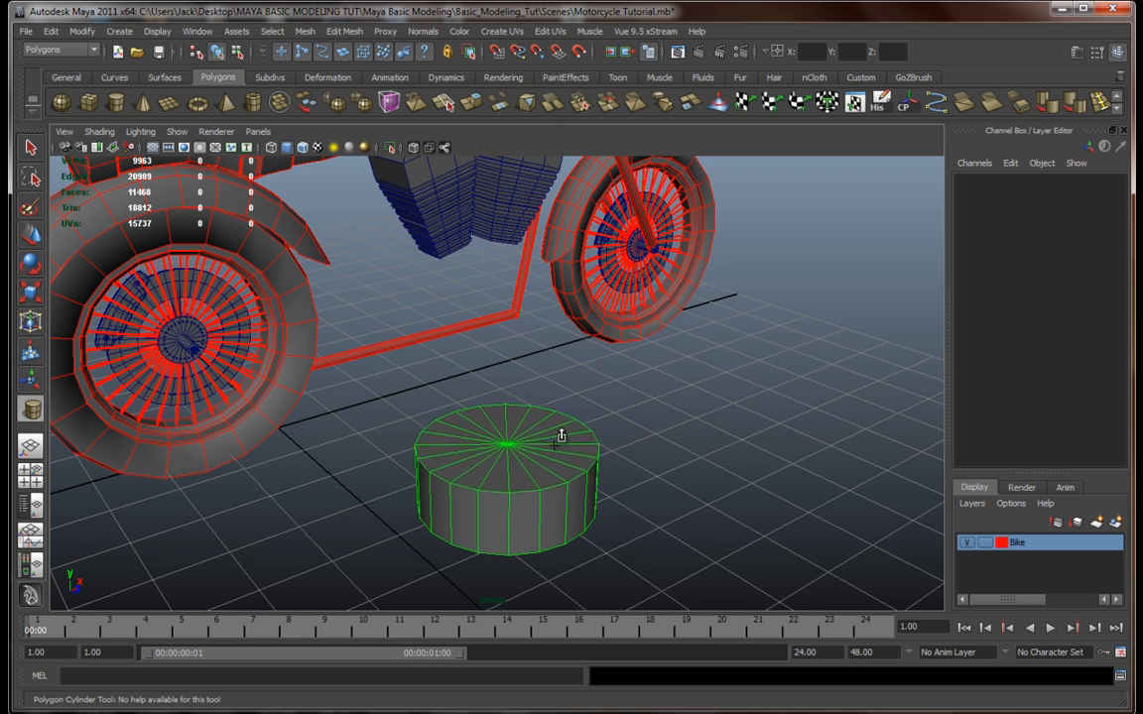
{"action": "left_click_drag", "start_coordinate": [564, 432], "coordinate": [564, 432]}
{"action": "key", "text": "w"}
Step: Switch the new cylinder to vertex editing and frame it in the top view
{"action": "middle_click_drag", "start_coordinate": [581, 479], "coordinate": [607, 438], "text": "alt"}
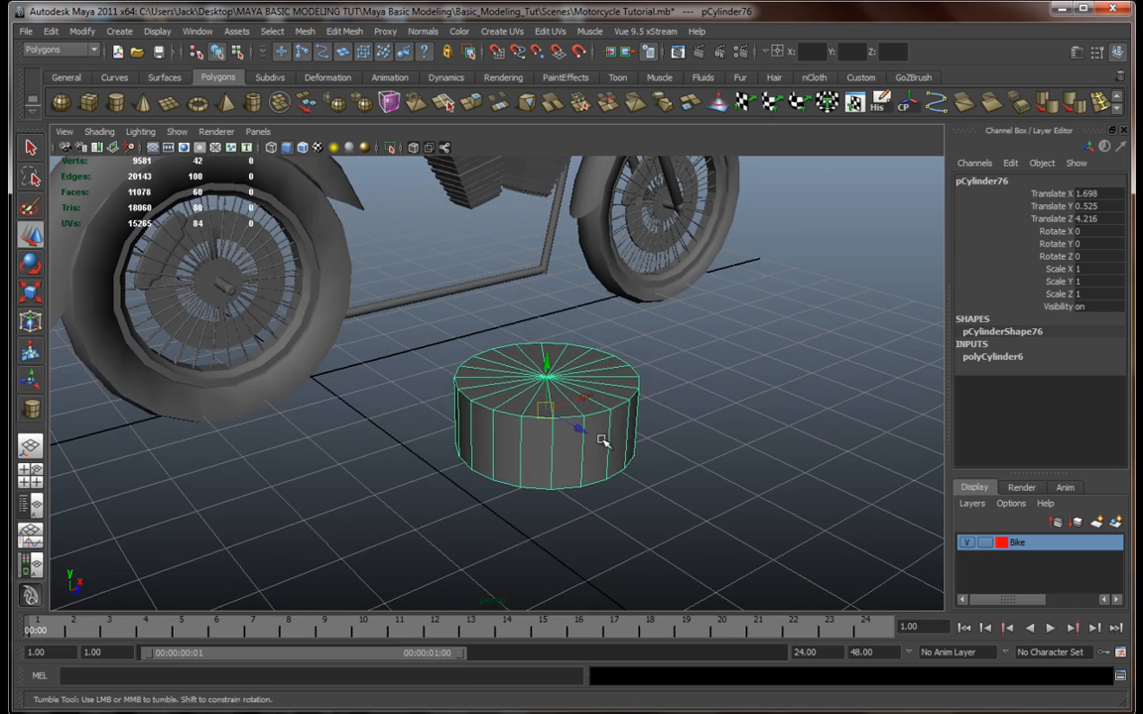
{"action": "left_click_drag", "start_coordinate": [607, 438], "coordinate": [599, 454], "text": "alt"}
{"action": "right_click_drag", "start_coordinate": [599, 454], "coordinate": [613, 449], "text": "alt"}
{"action": "left_click_drag", "start_coordinate": [613, 450], "coordinate": [577, 448], "text": "alt"}
{"action": "right_click_drag", "start_coordinate": [586, 332], "coordinate": [526, 337]}
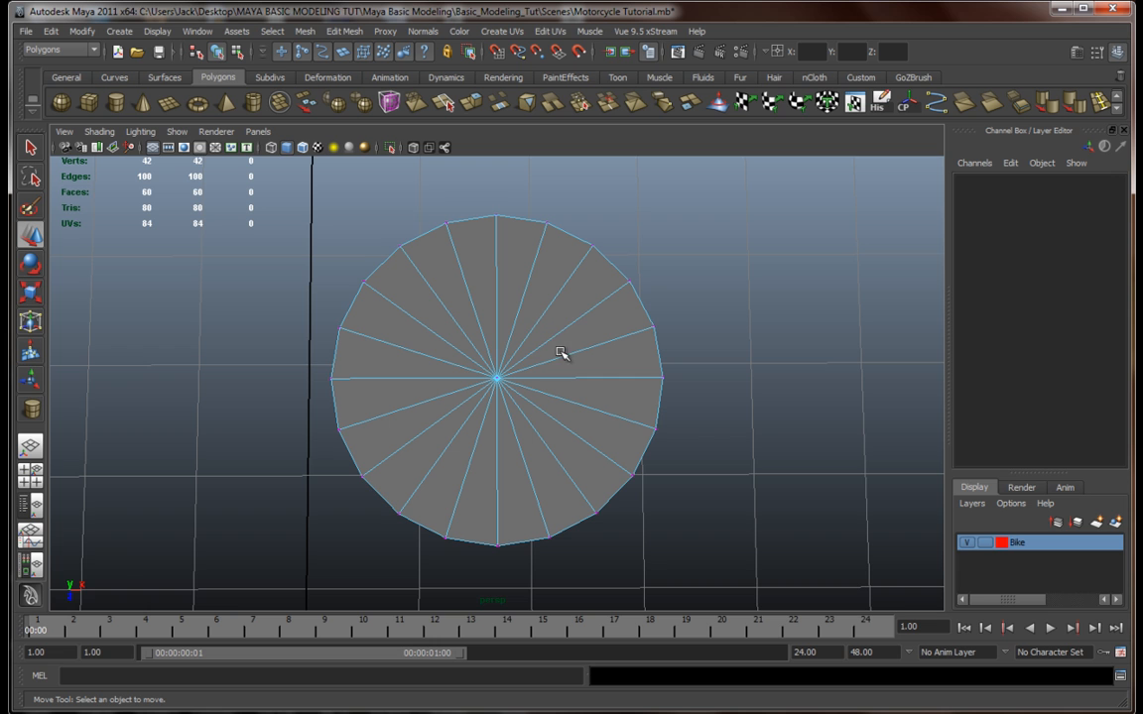
{"action": "key", "text": "space"}
{"action": "key", "text": "space"}
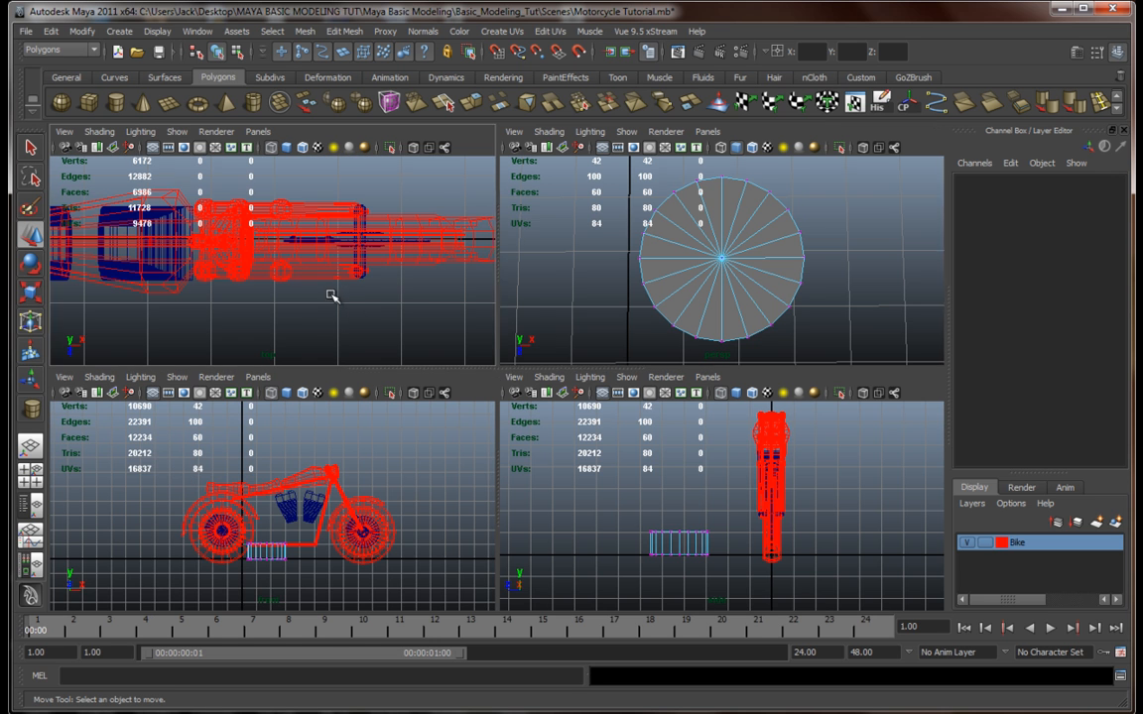
{"action": "middle_click_drag", "start_coordinate": [434, 396], "coordinate": [500, 250], "text": "alt"}
{"action": "scroll", "coordinate": [500, 344], "scroll_direction": "down", "scroll_amount": 7}
{"action": "middle_click_drag", "start_coordinate": [518, 389], "coordinate": [601, 294], "text": "alt"}
{"action": "scroll", "coordinate": [507, 344], "scroll_direction": "up", "scroll_amount": 4}
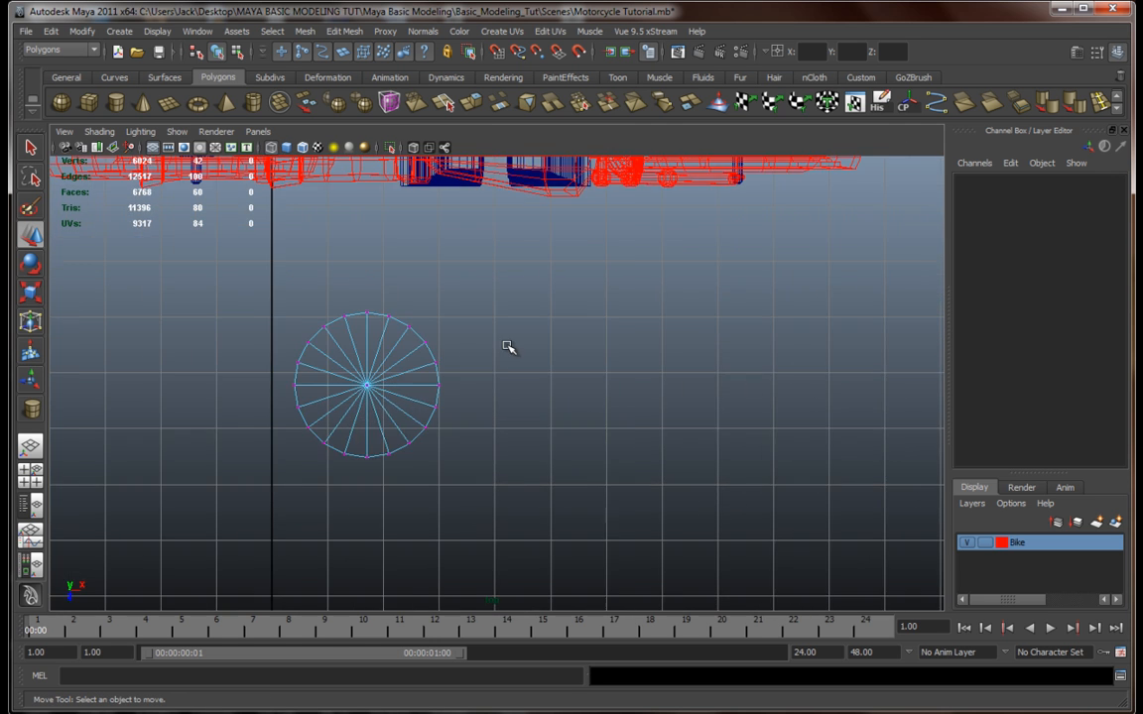
{"action": "middle_click_drag", "start_coordinate": [499, 350], "coordinate": [558, 254], "text": "alt"}
{"action": "scroll", "coordinate": [612, 341], "scroll_direction": "up", "scroll_amount": 3}
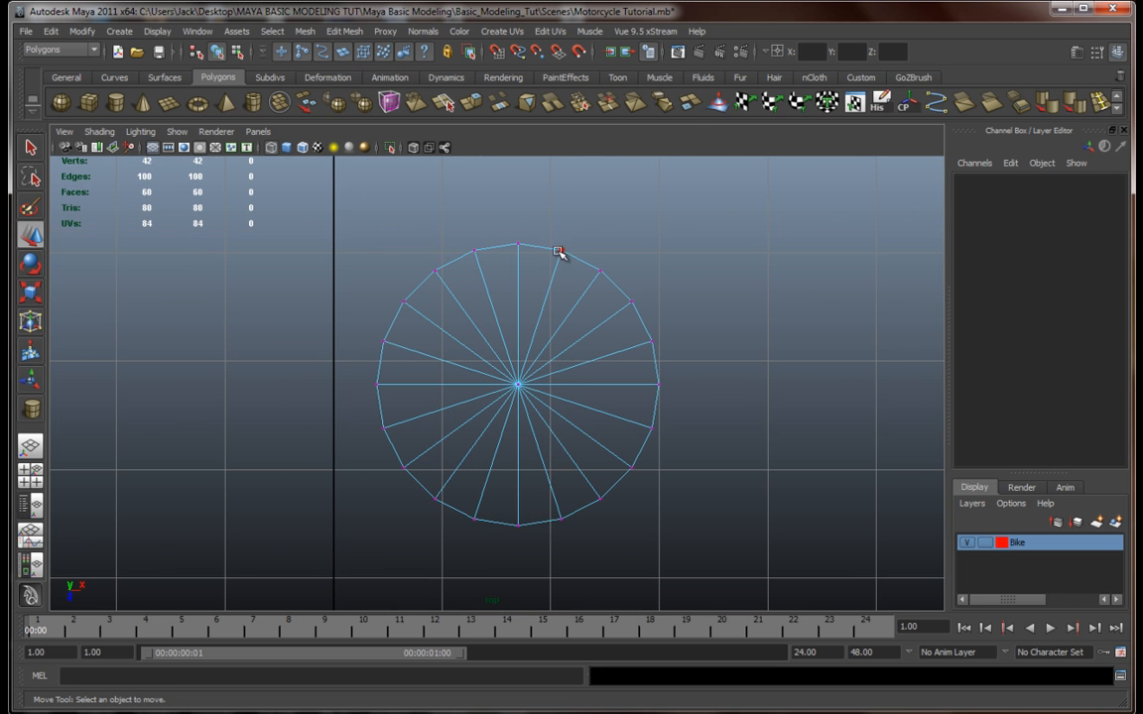
{"action": "left_click_drag", "start_coordinate": [711, 493], "coordinate": [712, 494]}
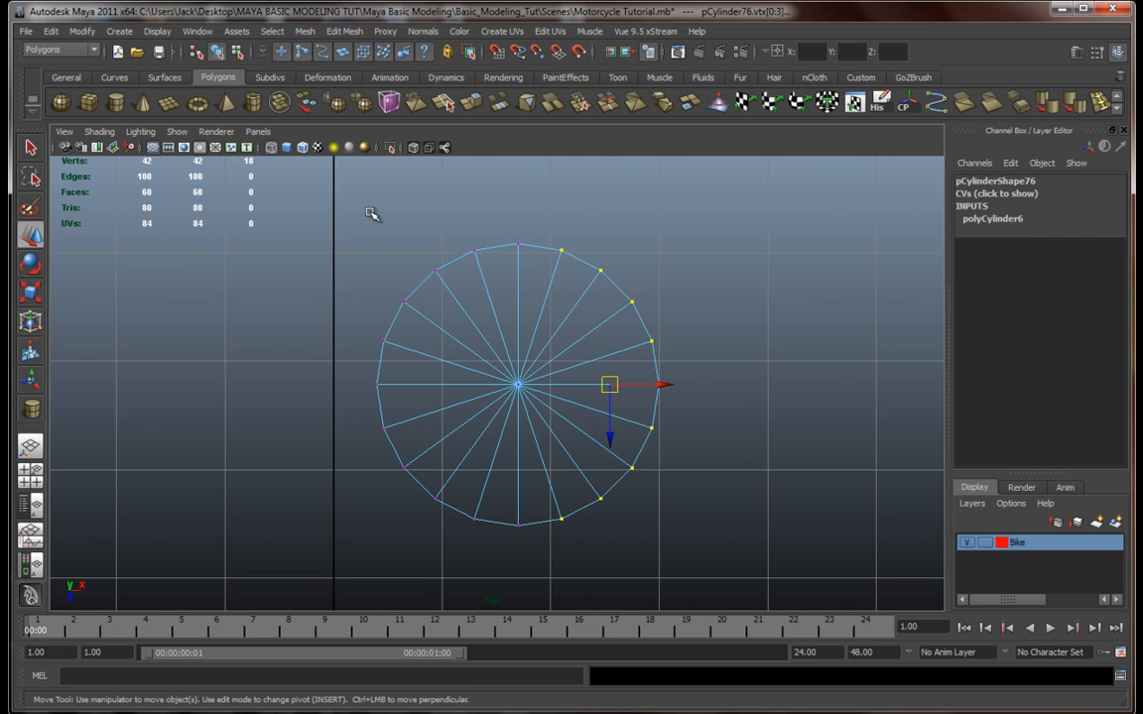
{"action": "key", "text": "r"}
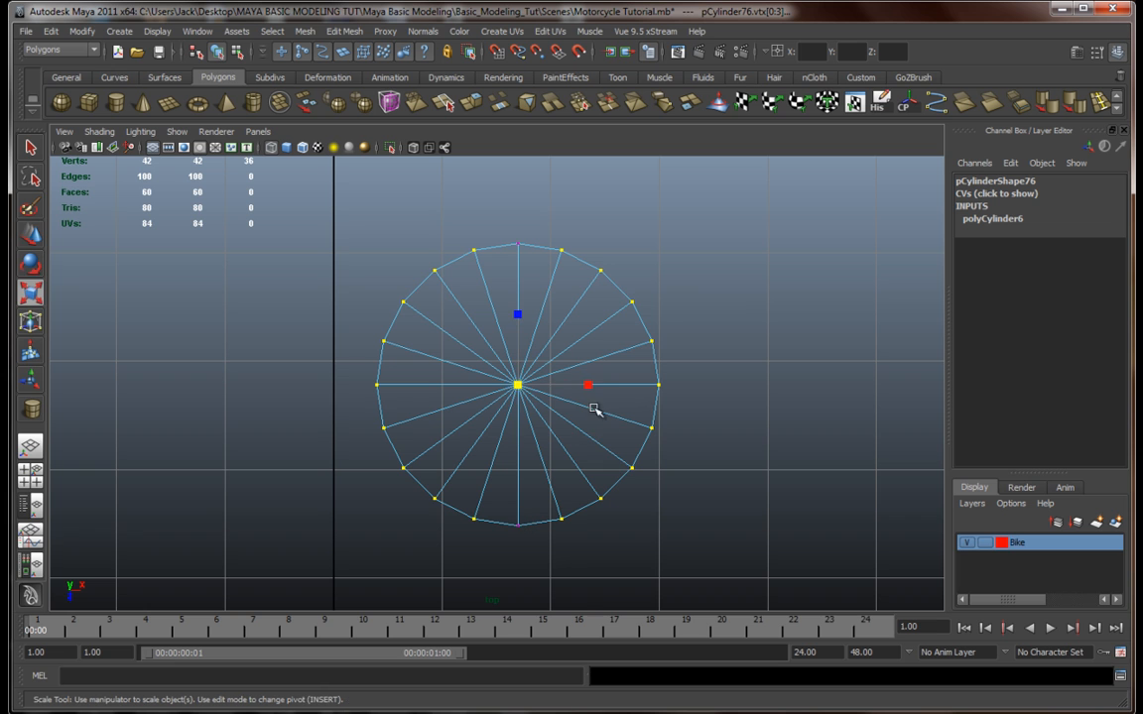
{"action": "left_click_drag", "start_coordinate": [589, 387], "coordinate": [638, 396]}
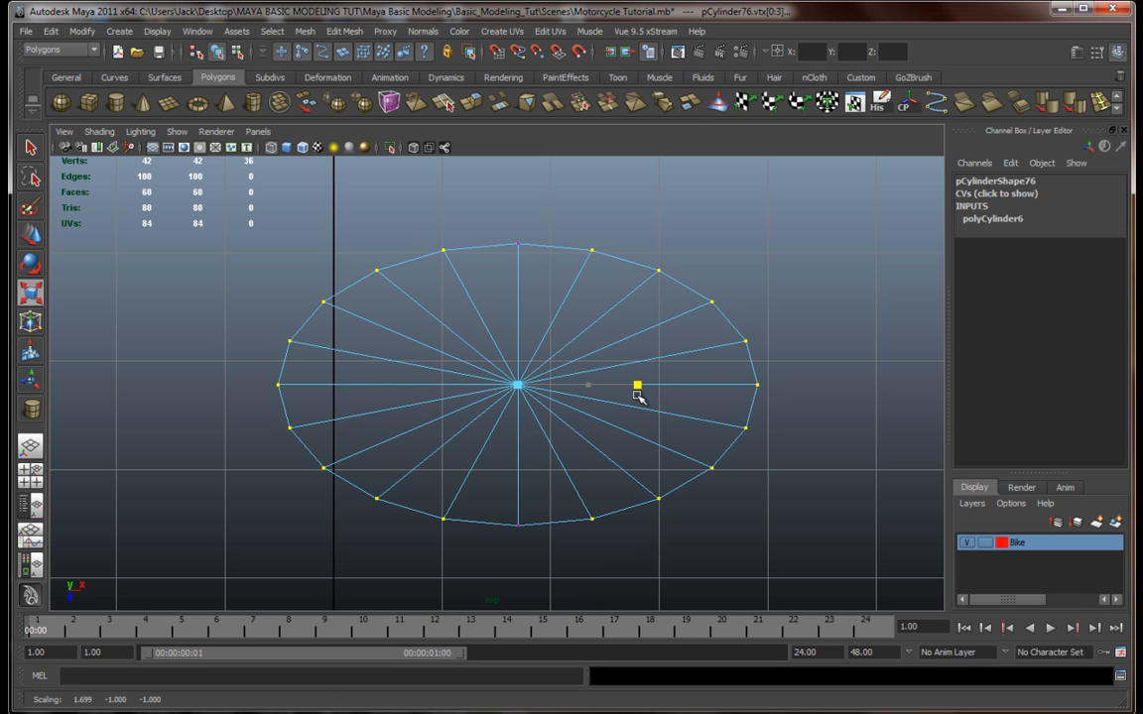
{"action": "key", "text": "ctrl+z"}
Step: Move the cylinder's rim vertices on the positive X side outward to 3.170 in X and scale them to about 1.053 in Z
{"action": "left_click", "coordinate": [541, 204]}
{"action": "left_click_drag", "start_coordinate": [701, 573], "coordinate": [702, 575]}
{"action": "key", "text": "w"}
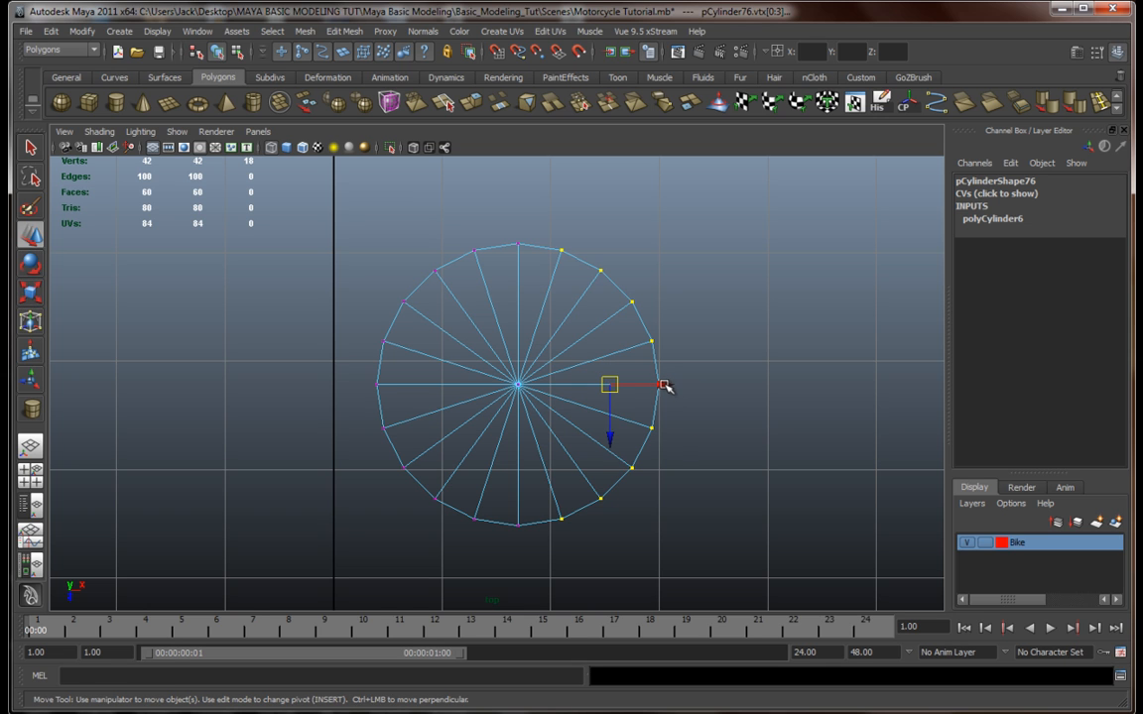
{"action": "left_click_drag", "start_coordinate": [665, 385], "coordinate": [742, 388]}
{"action": "key", "text": "r"}
{"action": "left_click_drag", "start_coordinate": [691, 320], "coordinate": [692, 311]}
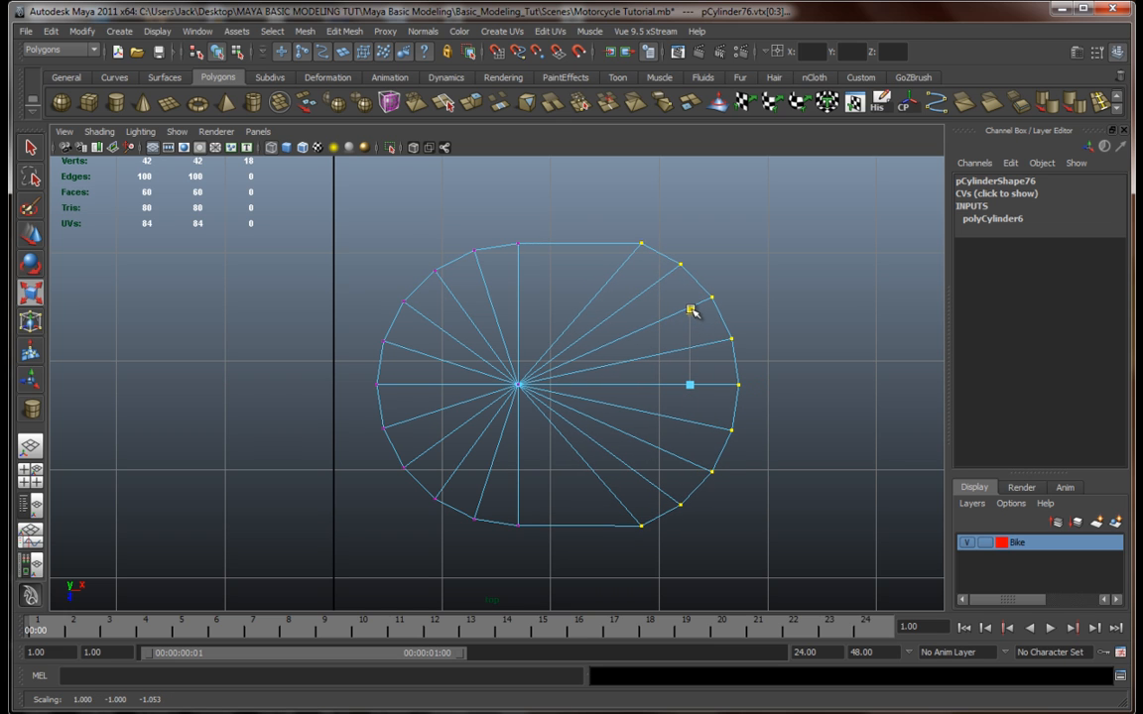
{"action": "key", "text": "w"}
{"action": "left_click_drag", "start_coordinate": [753, 385], "coordinate": [740, 385]}
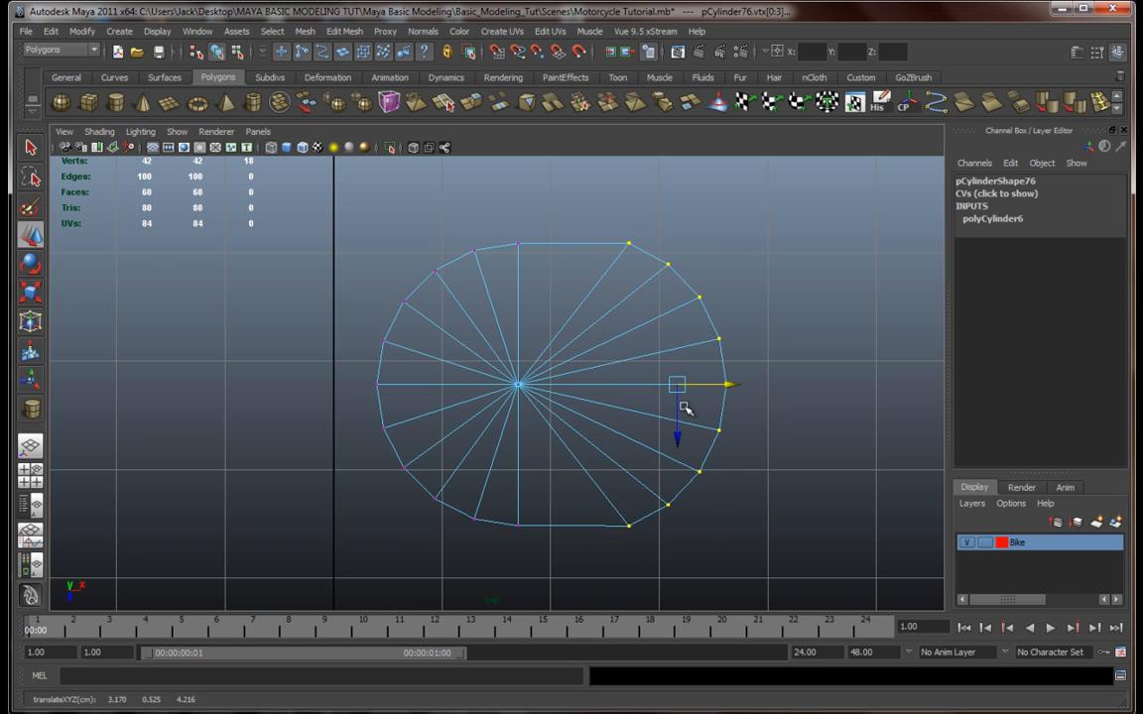
Step: Select all vertices of the cylinder and move them along X until its hub sits on the grid's centre line
{"action": "middle_click_drag", "start_coordinate": [461, 384], "coordinate": [523, 384], "text": "alt"}
{"action": "left_click_drag", "start_coordinate": [355, 184], "coordinate": [847, 556]}
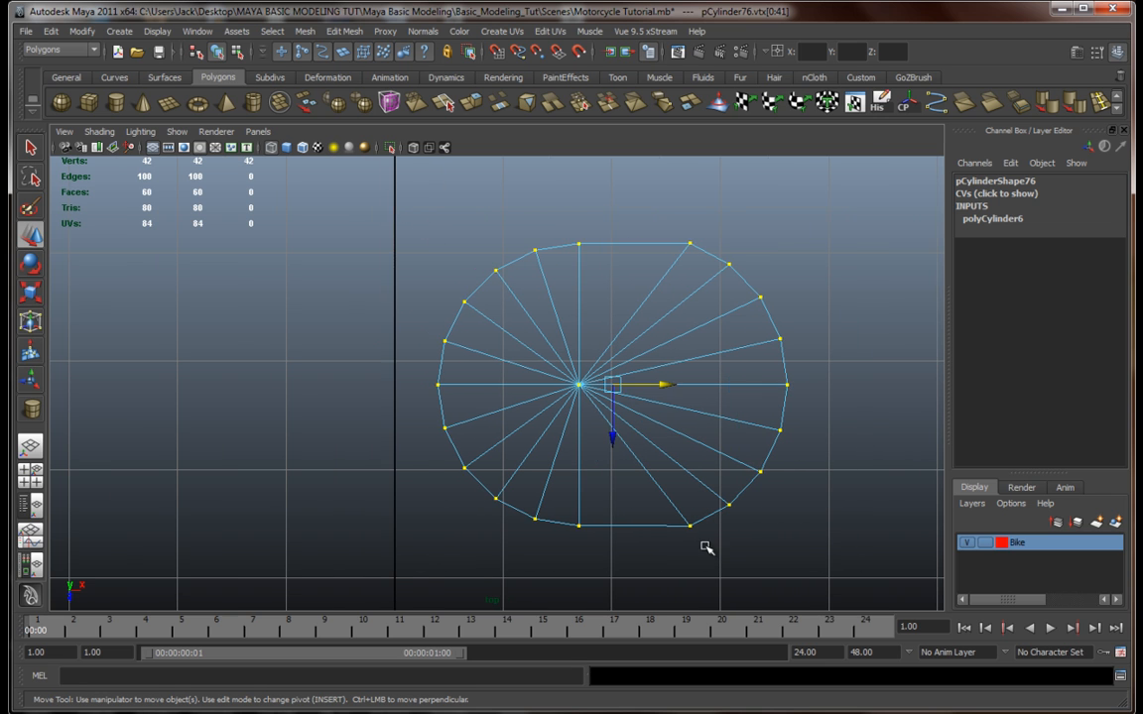
{"action": "middle_click_drag", "start_coordinate": [706, 546], "coordinate": [782, 540], "text": "alt"}
{"action": "left_click_drag", "start_coordinate": [757, 387], "coordinate": [577, 389]}
Step: Move the rim vertices on the negative X side outward to -1.463 in X and scale them in Z to match the opposite side
{"action": "middle_click_drag", "start_coordinate": [528, 375], "coordinate": [658, 387], "text": "alt"}
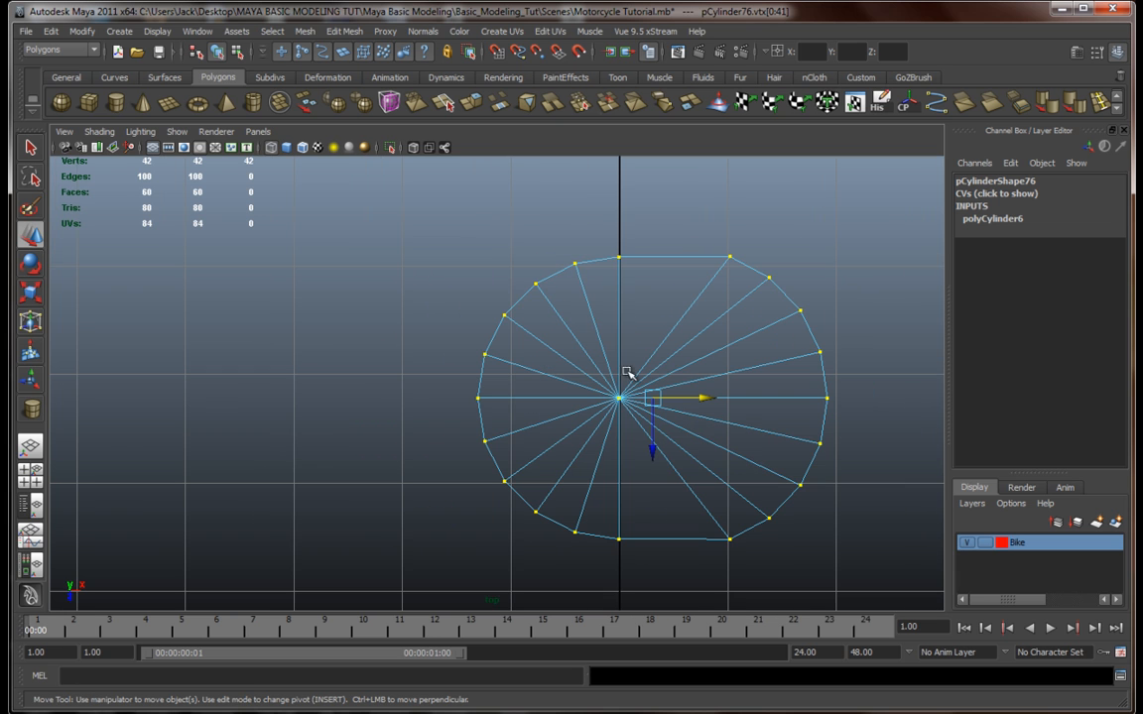
{"action": "left_click_drag", "start_coordinate": [559, 548], "coordinate": [608, 604]}
{"action": "left_click_drag", "start_coordinate": [581, 399], "coordinate": [514, 398]}
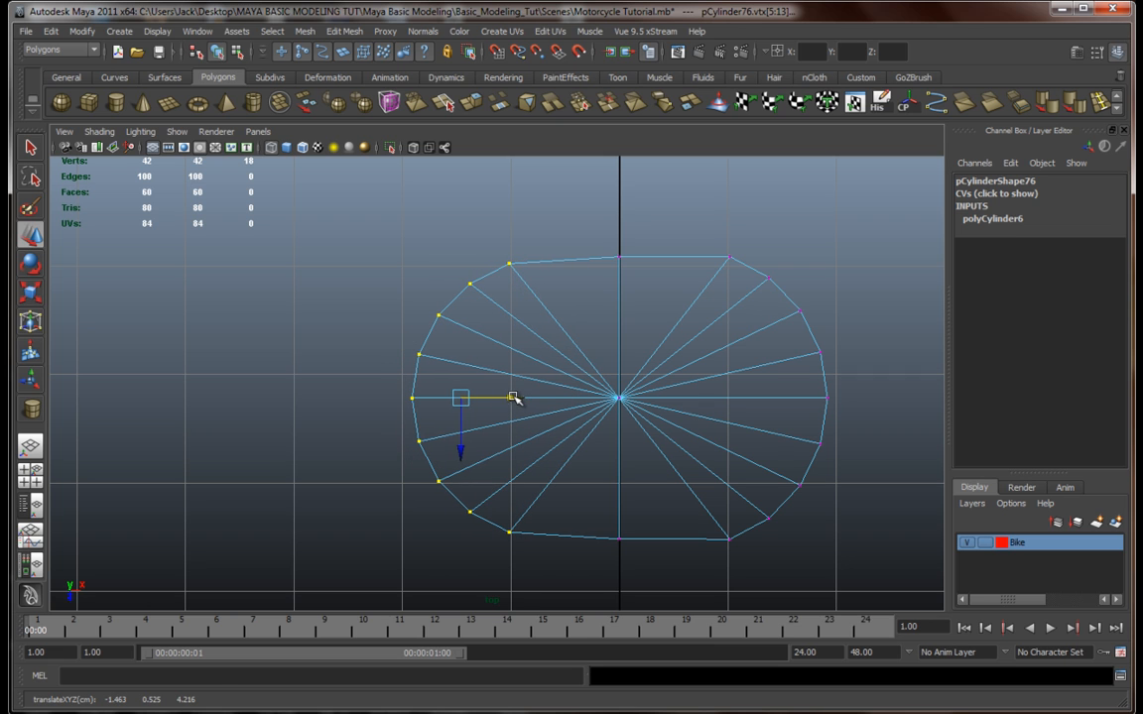
{"action": "key", "text": "r"}
{"action": "left_click_drag", "start_coordinate": [462, 330], "coordinate": [469, 328]}
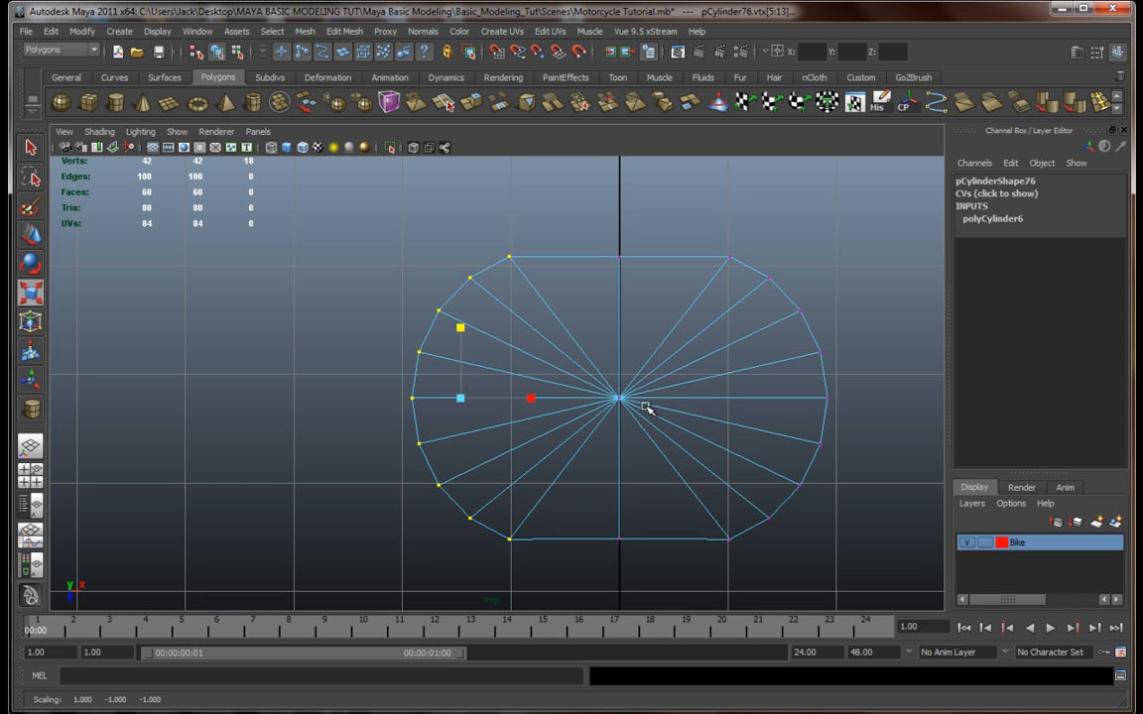
Step: Return the stretched cylinder to object mode in the perspective view and set its X rotation to 90
{"action": "key", "text": "space"}
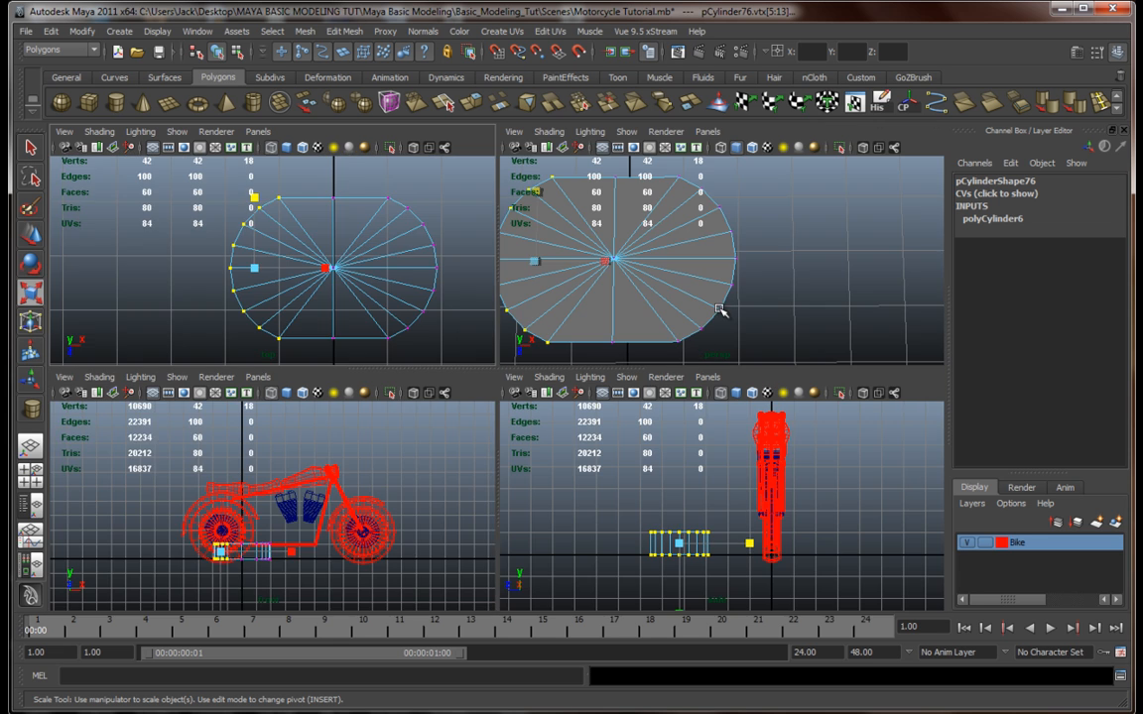
{"action": "key", "text": "space"}
{"action": "mouse_move", "coordinate": [633, 355]}
{"action": "left_mouse_down", "text": "alt"}
{"action": "mouse_move", "coordinate": [706, 278]}
{"action": "mouse_move", "coordinate": [645, 316]}
{"action": "mouse_move", "coordinate": [715, 299]}
{"action": "mouse_move", "coordinate": [615, 362]}
{"action": "mouse_move", "coordinate": [654, 354]}
{"action": "left_mouse_up", "text": "alt"}
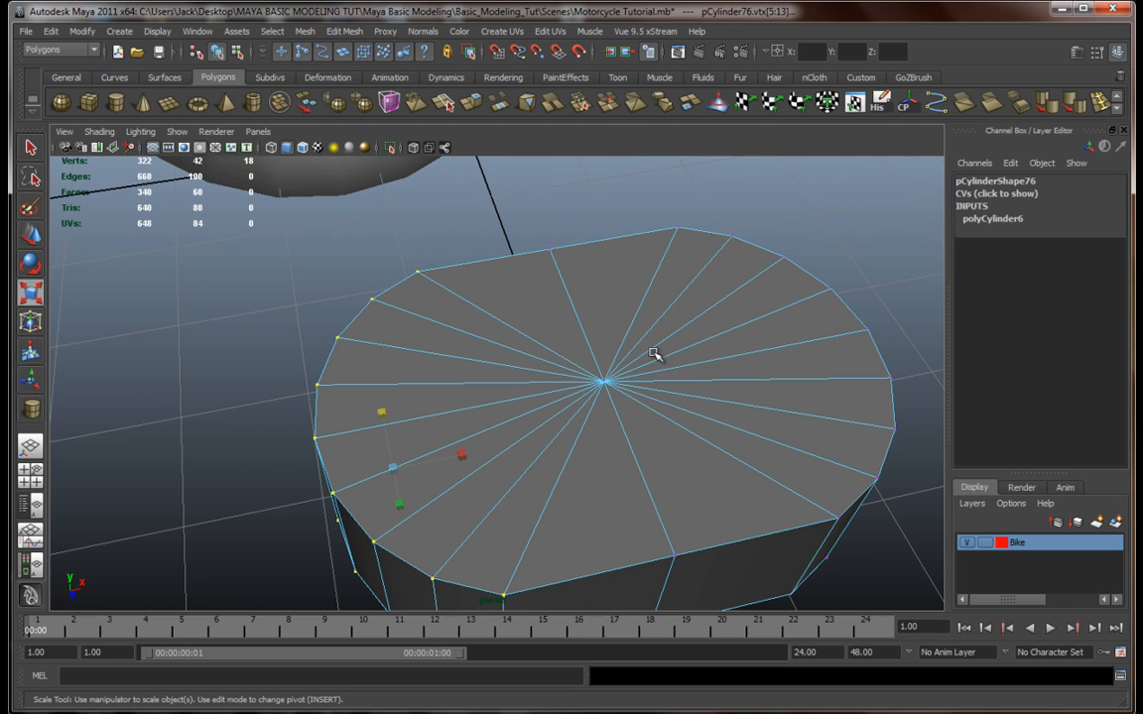
{"action": "right_click_drag", "start_coordinate": [605, 388], "coordinate": [620, 377]}
{"action": "left_click_drag", "start_coordinate": [634, 389], "coordinate": [581, 345], "text": "alt"}
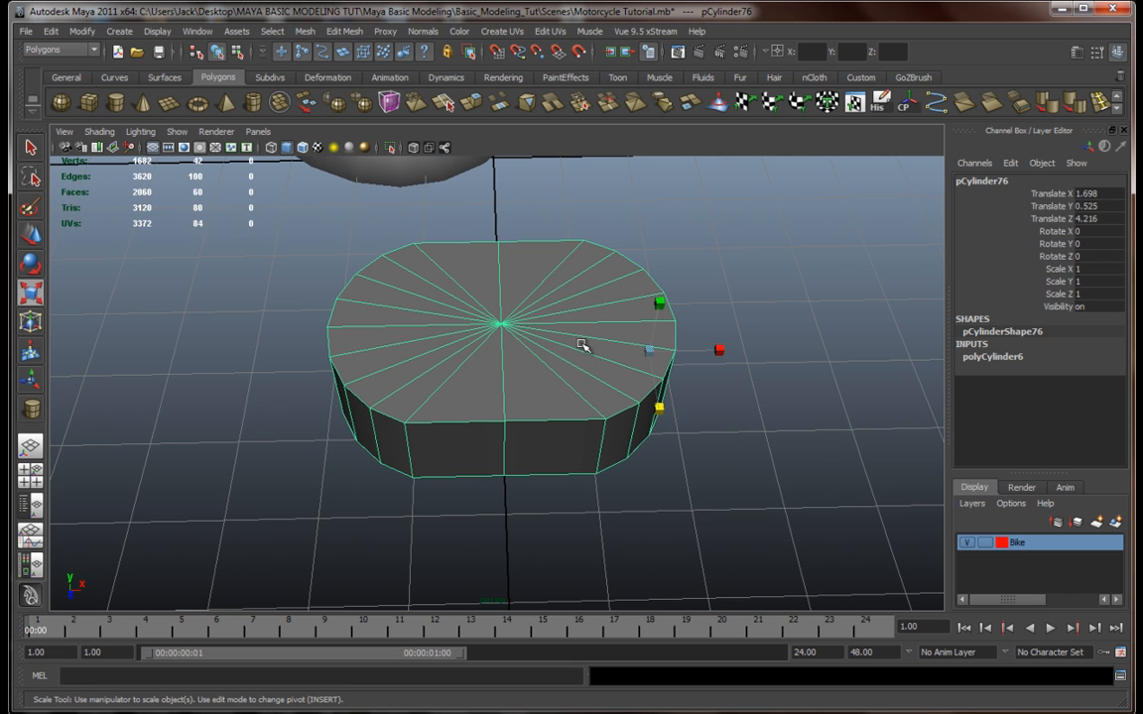
{"action": "right_click_drag", "start_coordinate": [591, 286], "coordinate": [583, 328]}
{"action": "left_click_drag", "start_coordinate": [580, 360], "coordinate": [541, 323], "text": "alt"}
{"action": "right_click_drag", "start_coordinate": [539, 319], "coordinate": [555, 312]}
{"action": "left_click", "coordinate": [556, 311]}
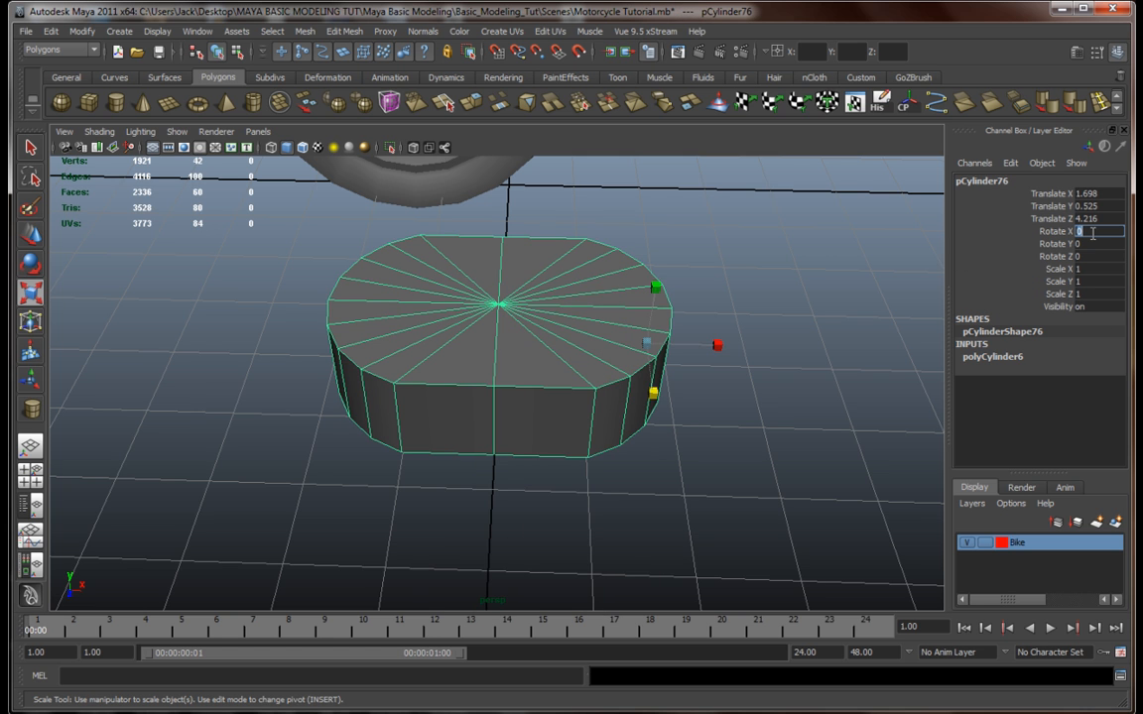
{"action": "key", "text": "Return"}
Step: Raise the upright cylinder to 1.332 in Y
{"action": "left_click_drag", "start_coordinate": [556, 327], "coordinate": [480, 300], "text": "alt"}
{"action": "key", "text": "w"}
{"action": "left_click_drag", "start_coordinate": [553, 305], "coordinate": [555, 216]}
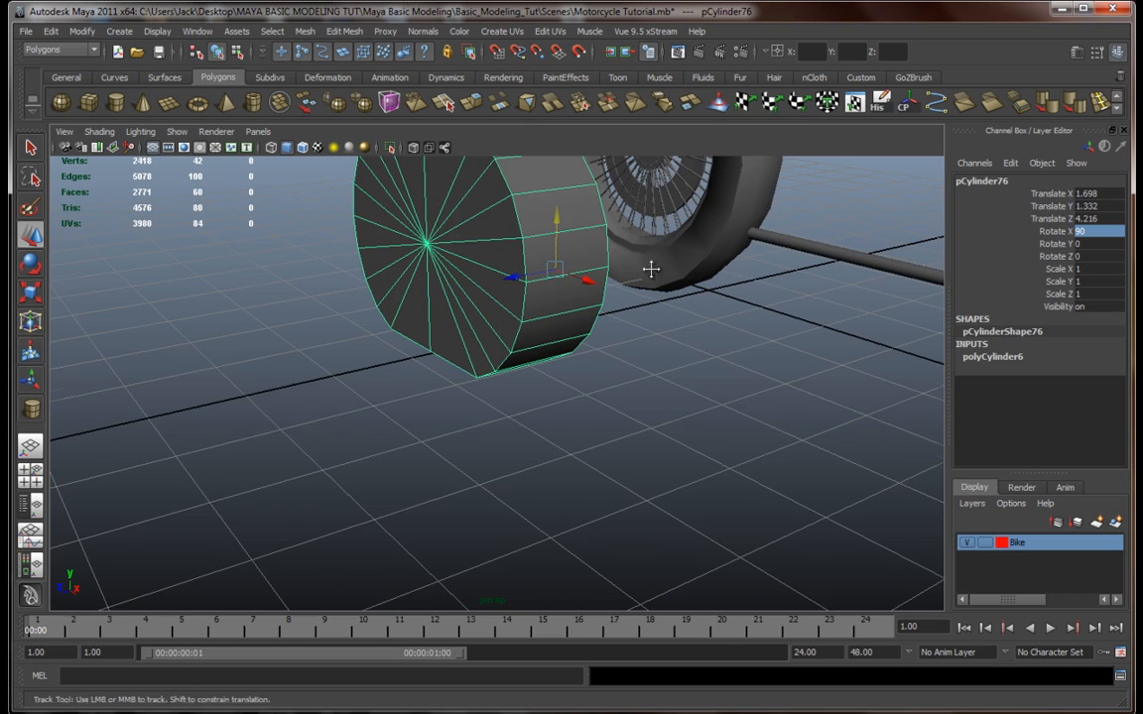
Step: Extrude the faces of both flat caps and spread them apart along the cylinder's thickness by a scale of about 1.064
{"action": "middle_click_drag", "start_coordinate": [644, 251], "coordinate": [794, 379], "text": "alt"}
{"action": "left_click_drag", "start_coordinate": [729, 439], "coordinate": [669, 408], "text": "alt"}
{"action": "middle_click_drag", "start_coordinate": [669, 408], "coordinate": [735, 393], "text": "alt"}
{"action": "right_click_drag", "start_coordinate": [589, 291], "coordinate": [592, 332]}
{"action": "mouse_move", "coordinate": [598, 403]}
{"action": "left_mouse_down", "text": "alt"}
{"action": "mouse_move", "coordinate": [679, 385]}
{"action": "mouse_move", "coordinate": [669, 383]}
{"action": "left_mouse_up", "text": "alt"}
{"action": "key", "text": "4"}
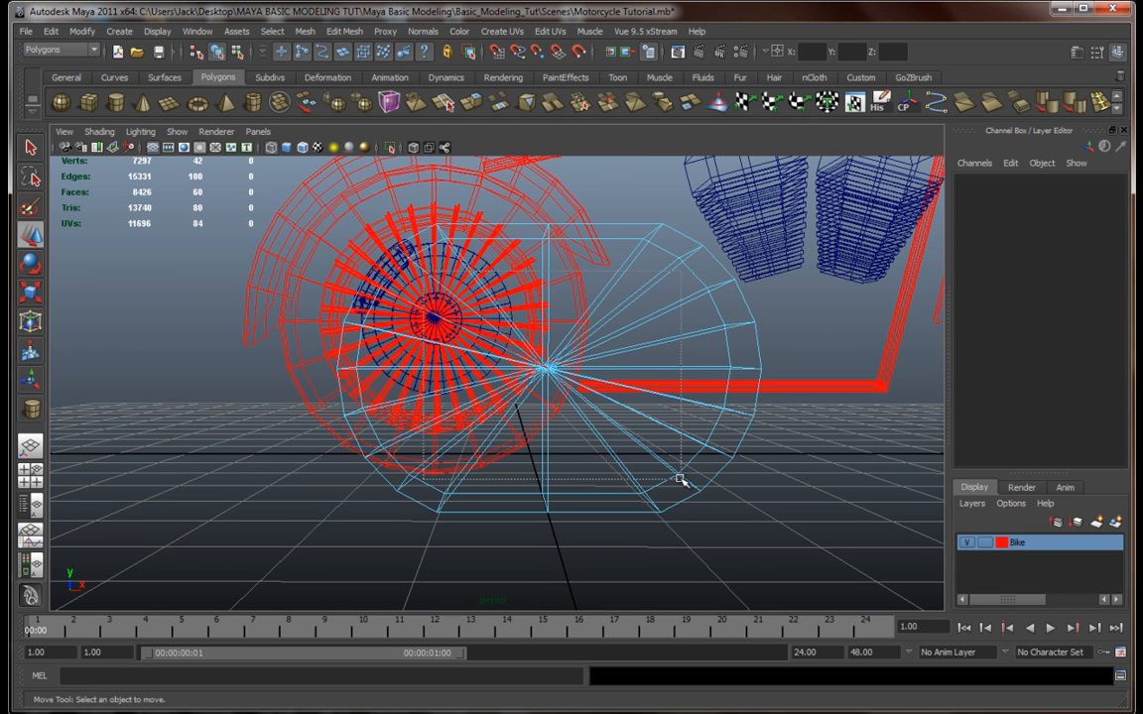
{"action": "left_click_drag", "start_coordinate": [672, 463], "coordinate": [673, 462]}
{"action": "mouse_move", "coordinate": [673, 462]}
{"action": "left_mouse_down", "text": "alt"}
{"action": "mouse_move", "coordinate": [704, 459]}
{"action": "mouse_move", "coordinate": [715, 439]}
{"action": "mouse_move", "coordinate": [485, 428]}
{"action": "mouse_move", "coordinate": [683, 424]}
{"action": "mouse_move", "coordinate": [675, 461]}
{"action": "mouse_move", "coordinate": [554, 220]}
{"action": "left_mouse_up", "text": "alt"}
{"action": "key", "text": "5"}
{"action": "key", "text": "ctrl+e"}
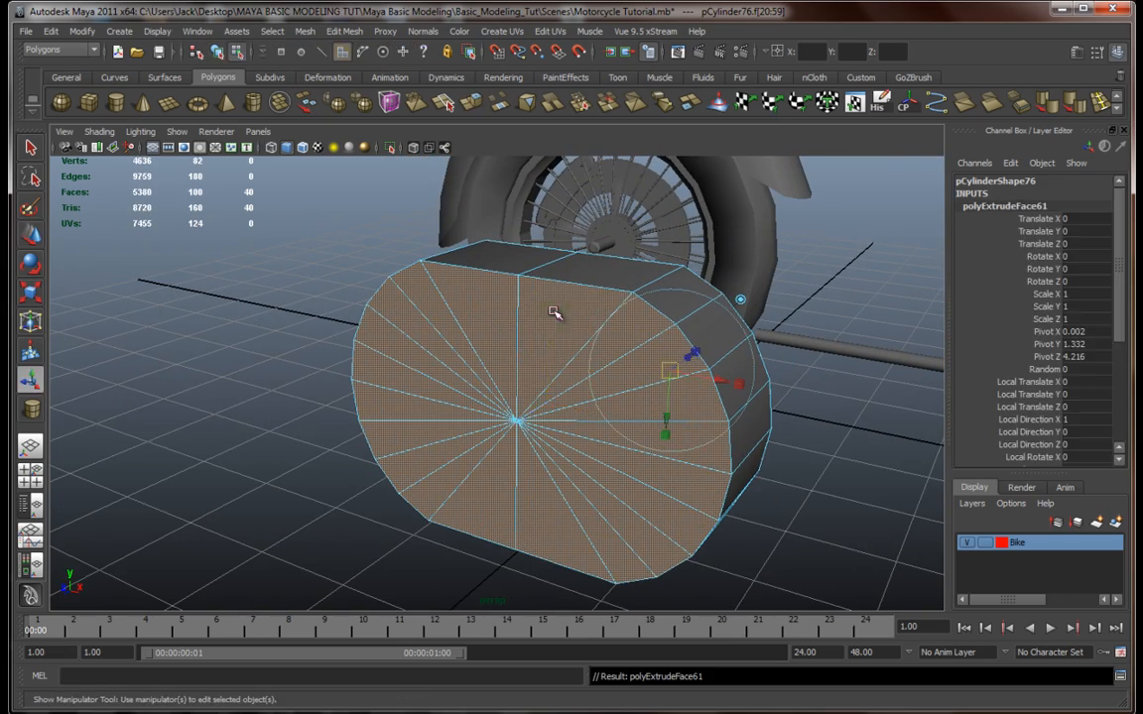
{"action": "key", "text": "r"}
{"action": "left_click_drag", "start_coordinate": [565, 406], "coordinate": [601, 411]}
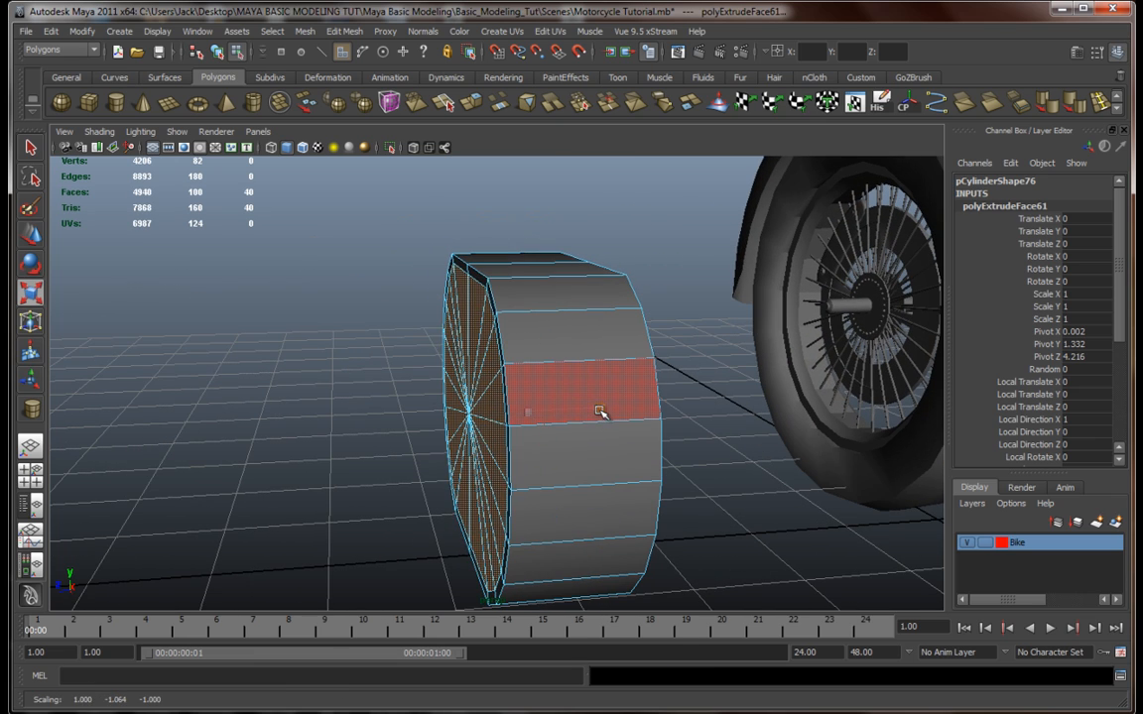
Step: Extrude the cap faces again and scale them slightly inward to form a narrow bevelled edge
{"action": "left_click", "coordinate": [471, 102]}
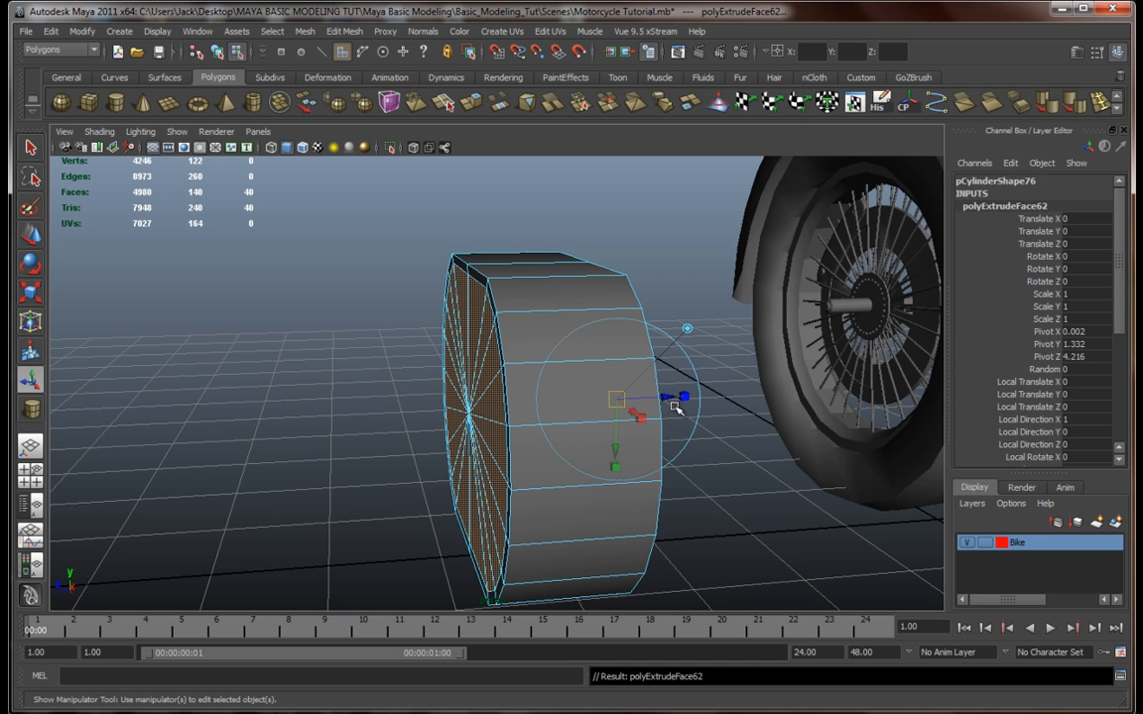
{"action": "key", "text": "r"}
{"action": "left_click_drag", "start_coordinate": [591, 408], "coordinate": [676, 439]}
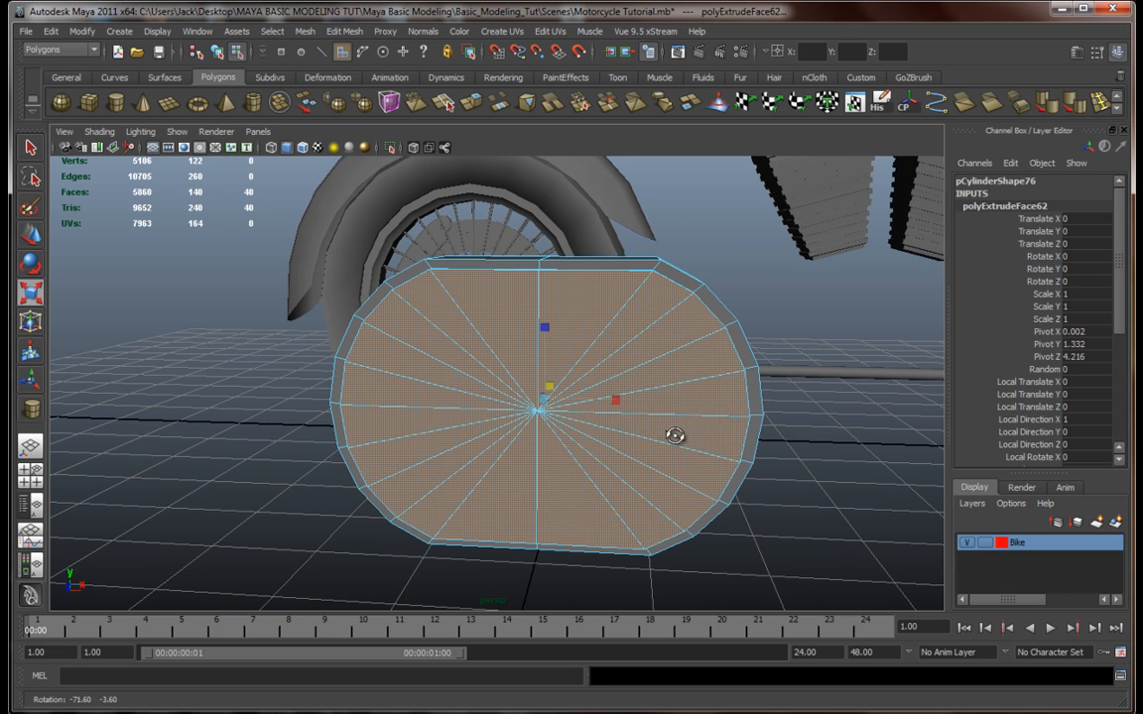
Step: Extrude the cap faces once more and scale them inward to leave a wider rim around each face
{"action": "left_click", "coordinate": [480, 107]}
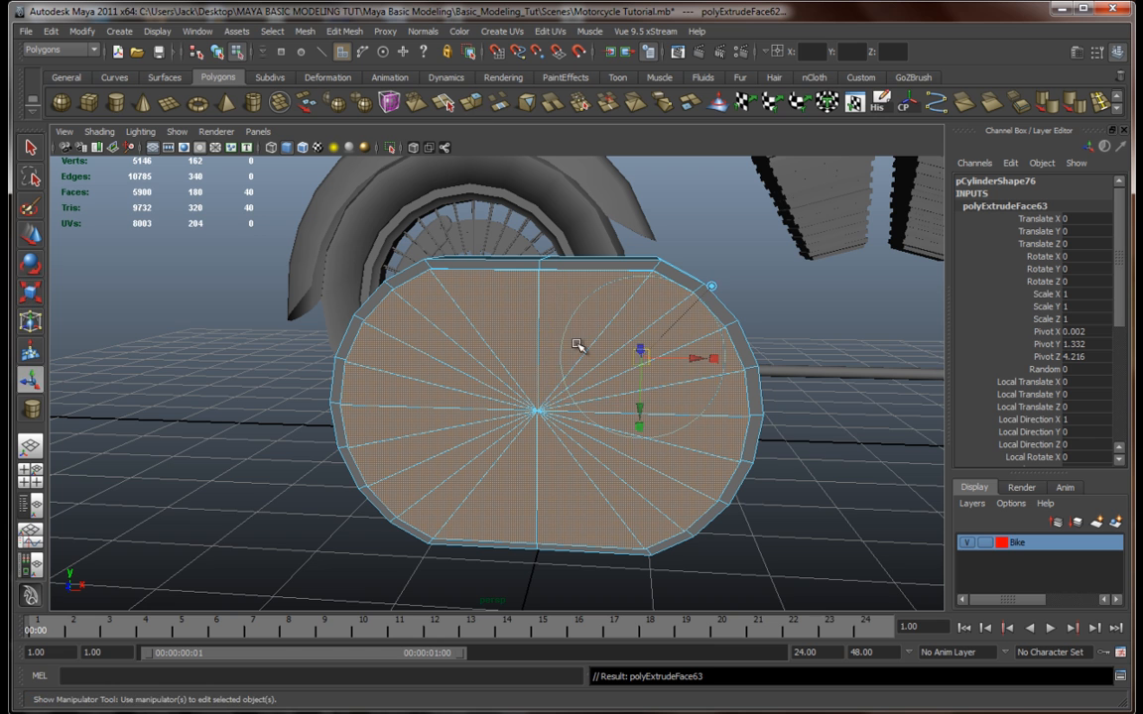
{"action": "left_click_drag", "start_coordinate": [552, 390], "coordinate": [561, 462]}
{"action": "key", "text": "ctrl+z"}
{"action": "scroll", "coordinate": [614, 459], "scroll_direction": "up", "scroll_amount": 2}
Step: Extrude the inset cap faces, scale them to about 1.136 along the thickness axis and shrink them further
{"action": "left_click", "coordinate": [426, 96]}
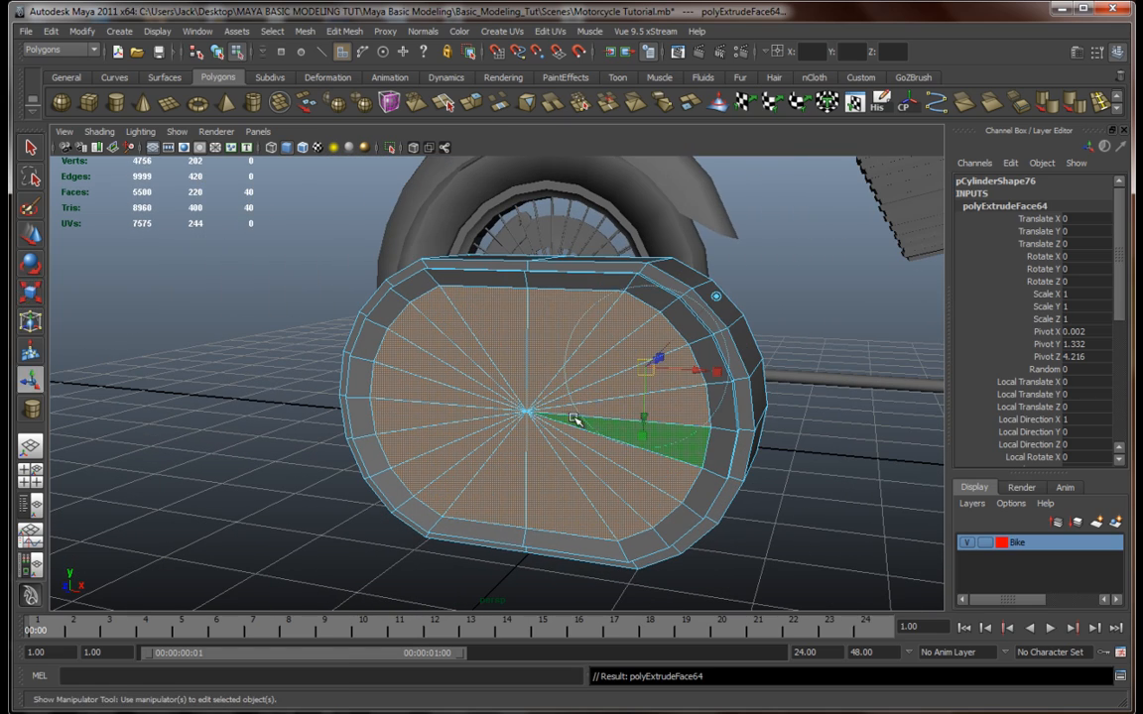
{"action": "left_click_drag", "start_coordinate": [548, 402], "coordinate": [580, 422]}
{"action": "middle_click_drag", "start_coordinate": [598, 407], "coordinate": [606, 407]}
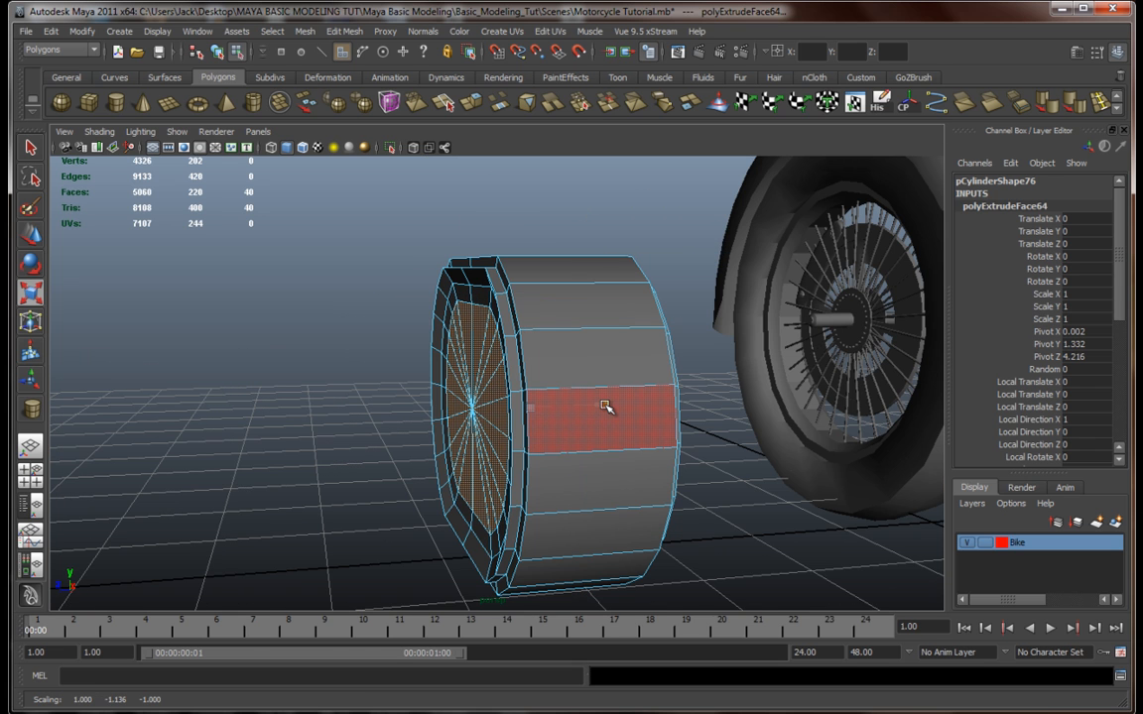
{"action": "left_click_drag", "start_coordinate": [503, 379], "coordinate": [637, 371], "text": "alt"}
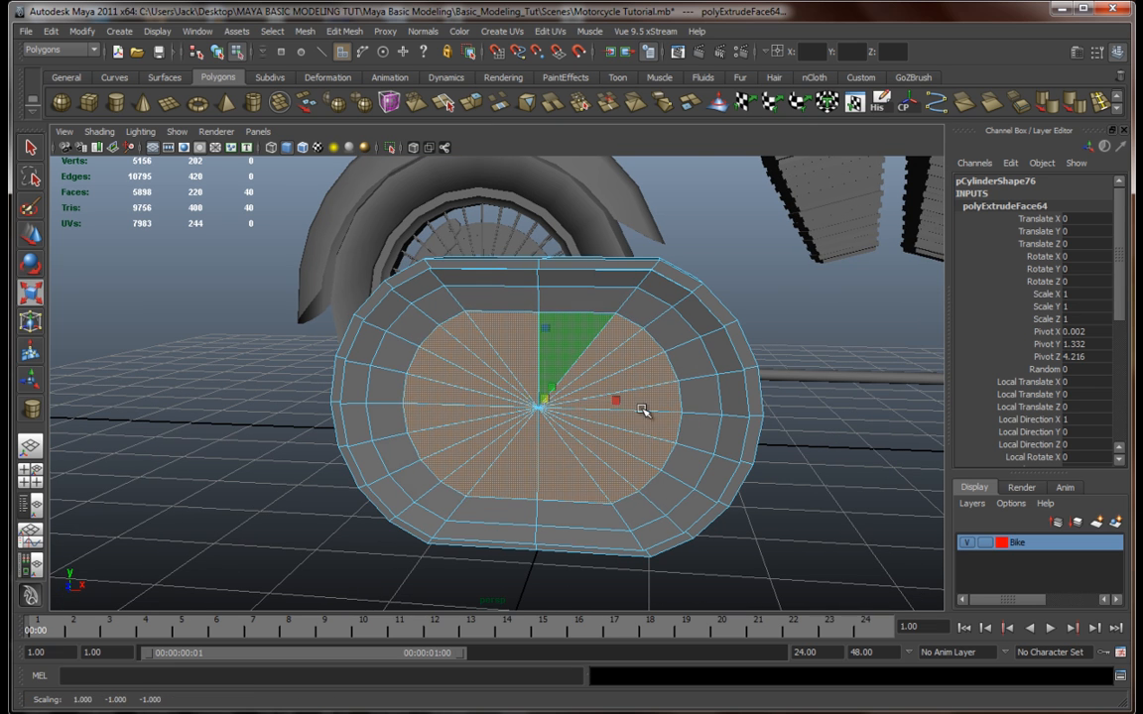
Step: Push the inner cap faces along the thickness by a scale of about 1.102, extrude them again, scale to about 1.228, and leave face mode
{"action": "left_click_drag", "start_coordinate": [536, 400], "coordinate": [504, 408], "text": "alt"}
{"action": "middle_click_drag", "start_coordinate": [597, 411], "coordinate": [602, 409]}
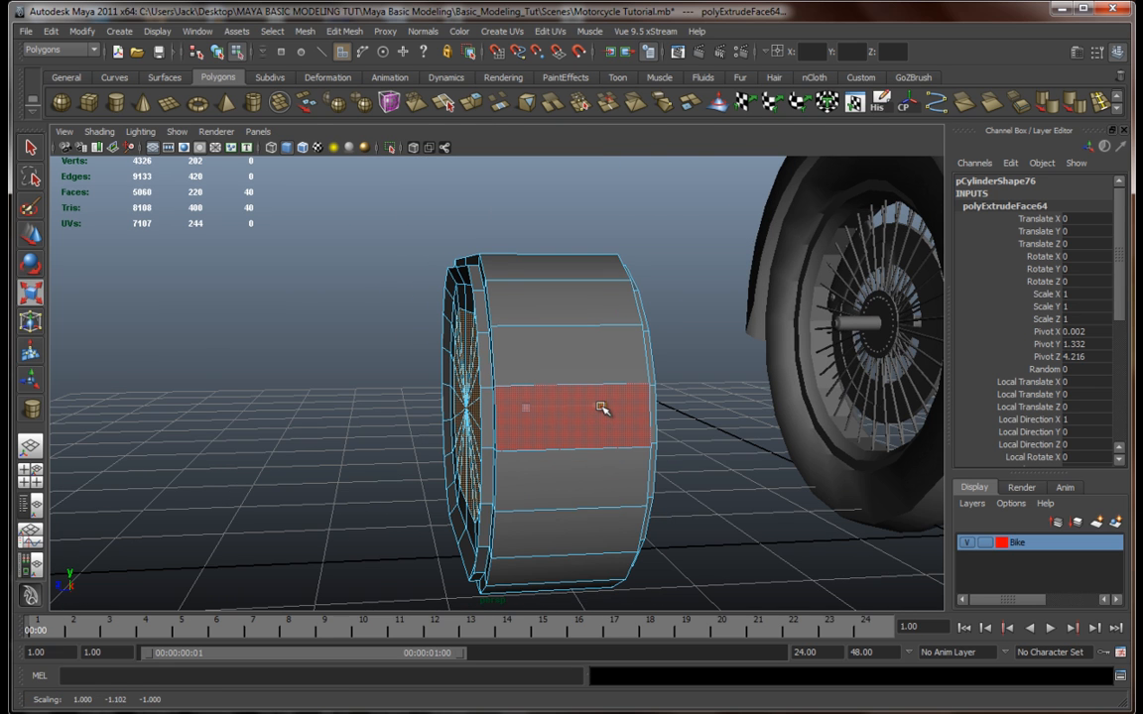
{"action": "left_click", "coordinate": [473, 106]}
{"action": "left_click_drag", "start_coordinate": [503, 263], "coordinate": [479, 268], "text": "alt"}
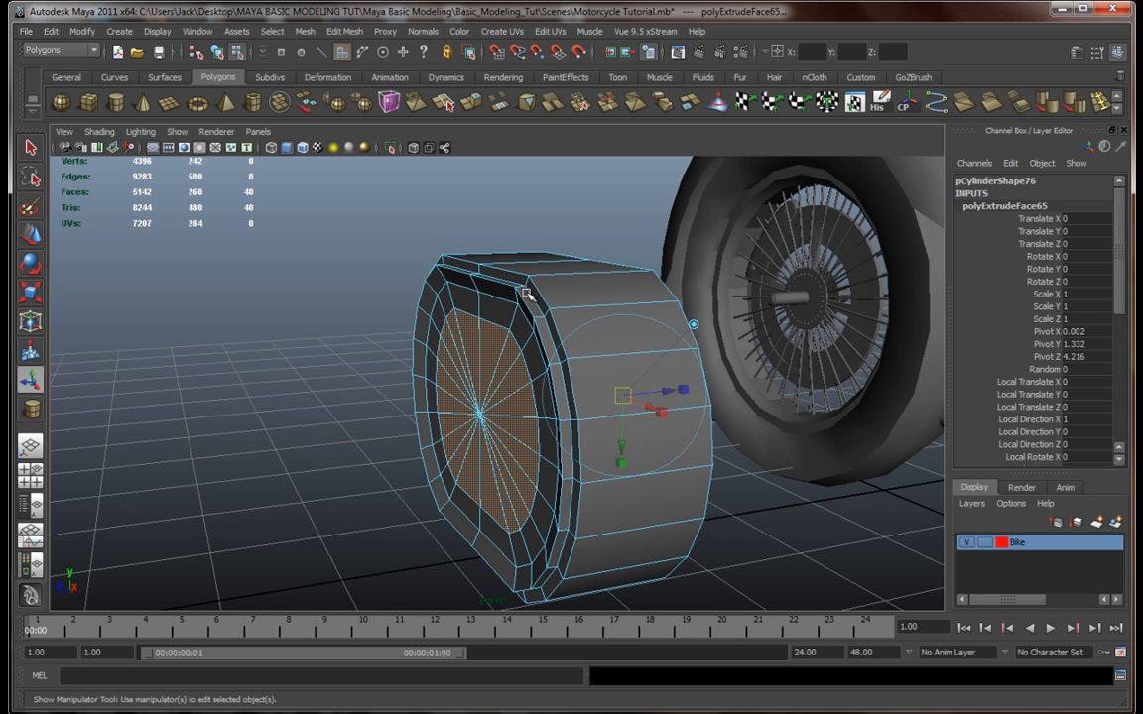
{"action": "middle_click_drag", "start_coordinate": [601, 404], "coordinate": [611, 404]}
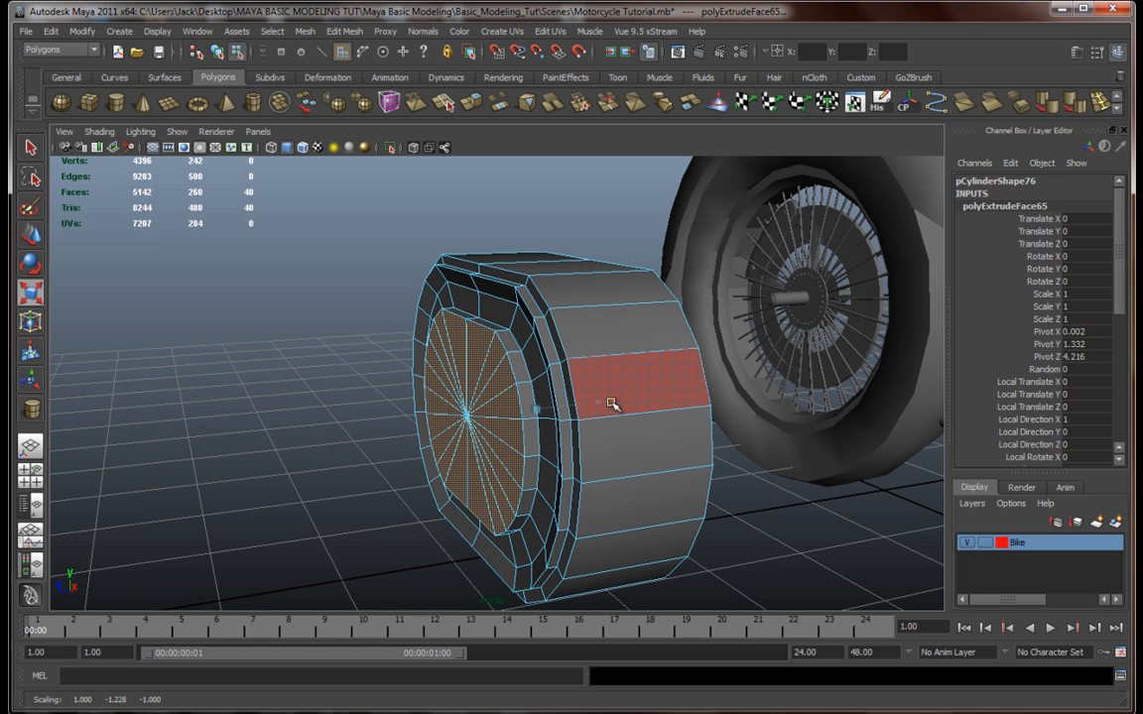
{"action": "left_click_drag", "start_coordinate": [536, 406], "coordinate": [676, 401], "text": "alt"}
{"action": "right_click_drag", "start_coordinate": [661, 334], "coordinate": [715, 328]}
{"action": "left_click_drag", "start_coordinate": [595, 394], "coordinate": [641, 297], "text": "alt"}
{"action": "left_click", "coordinate": [638, 421]}
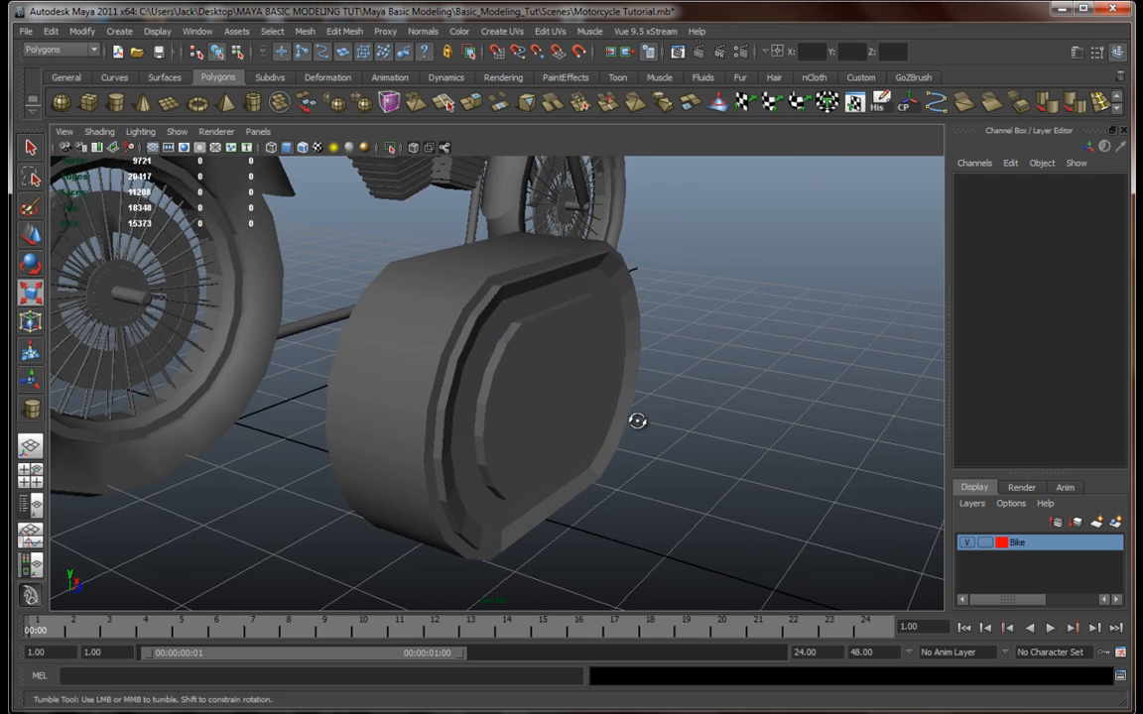
Step: Preview the casing with smoothing and inspect its shape, then restore the unsmoothed display
{"action": "left_click_drag", "start_coordinate": [638, 421], "coordinate": [556, 403], "text": "alt"}
{"action": "left_click", "coordinate": [556, 384]}
{"action": "key", "text": "3"}
{"action": "left_click", "coordinate": [763, 462]}
{"action": "left_click_drag", "start_coordinate": [763, 461], "coordinate": [485, 434], "text": "alt"}
{"action": "left_click", "coordinate": [562, 404]}
{"action": "key", "text": "1"}
Step: In the side profile view of the motorcycle, move the casing over the two finned cylinders to about X 5.704, Y 3.39
{"action": "key", "text": "space"}
{"action": "key", "text": "space"}
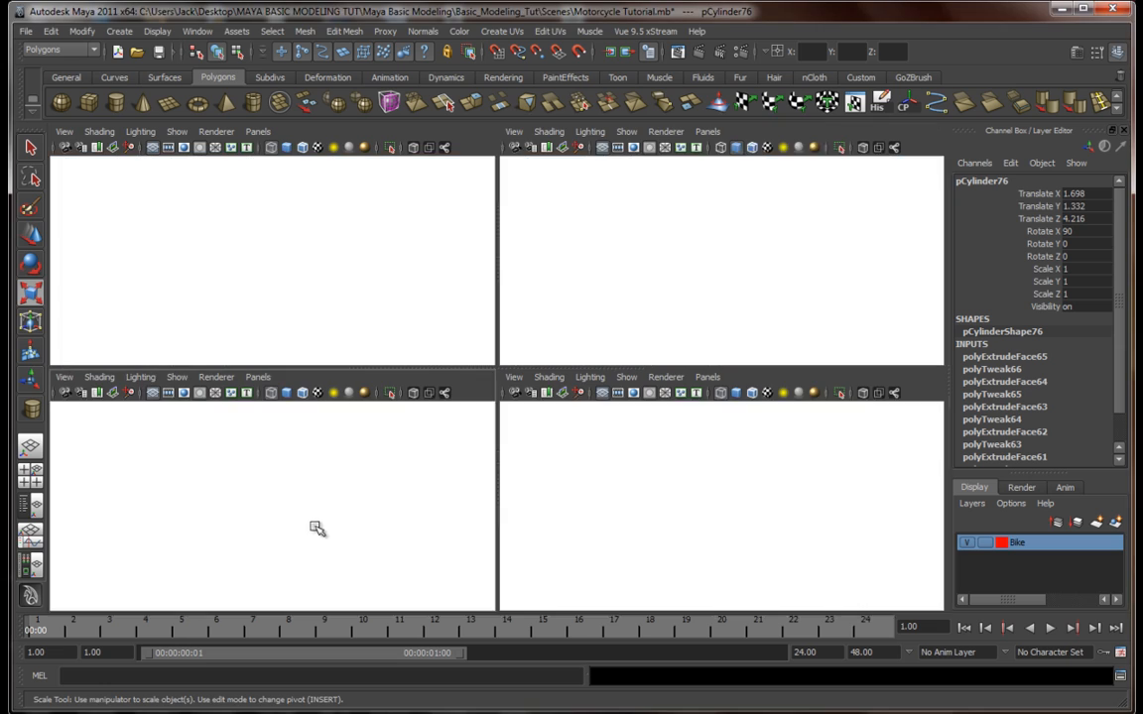
{"action": "middle_click_drag", "start_coordinate": [486, 454], "coordinate": [464, 454], "text": "alt"}
{"action": "scroll", "coordinate": [460, 458], "scroll_direction": "up", "scroll_amount": 4}
{"action": "scroll", "coordinate": [458, 457], "scroll_direction": "up", "scroll_amount": 2}
{"action": "key", "text": "w"}
{"action": "left_click_drag", "start_coordinate": [342, 514], "coordinate": [589, 408]}
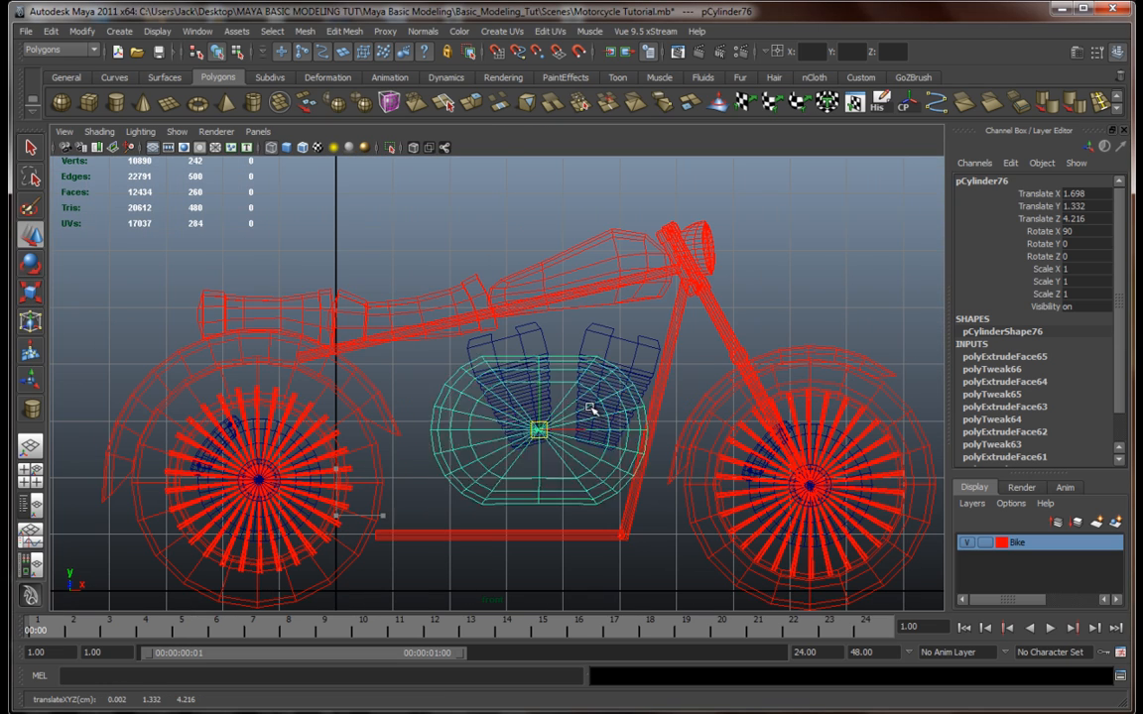
Step: Shift the casing sideways into the middle of the motorcycle's width, at about Z 0.026
{"action": "key", "text": "space"}
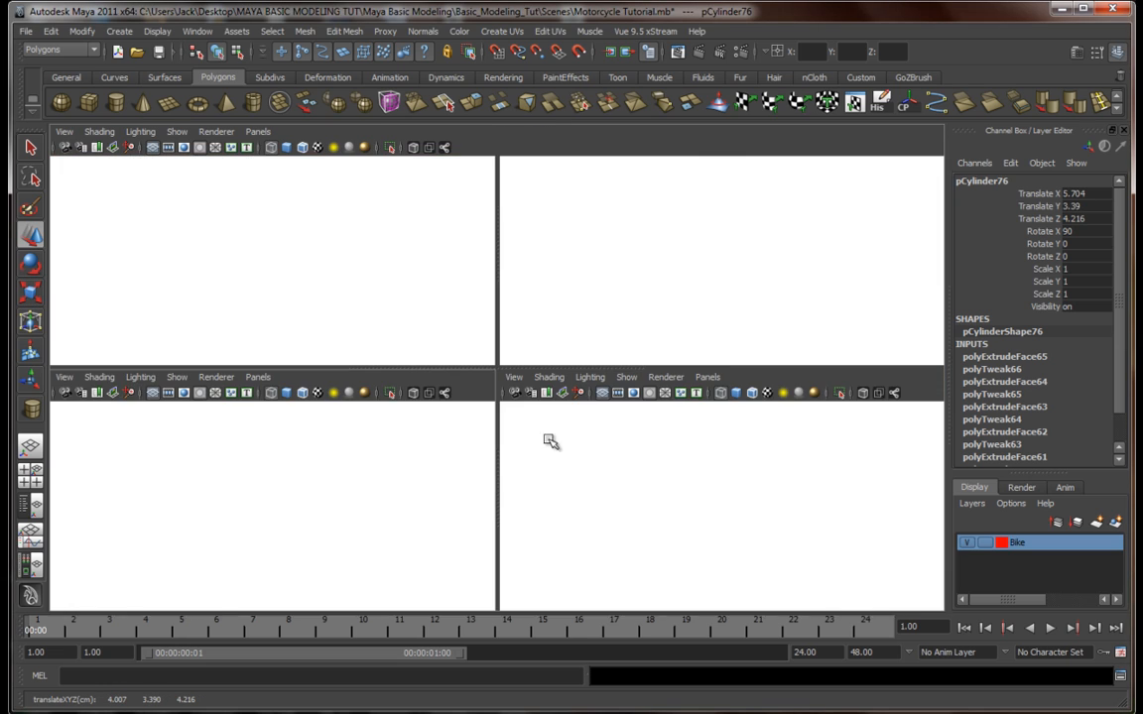
{"action": "key", "text": "space"}
{"action": "middle_click_drag", "start_coordinate": [495, 484], "coordinate": [519, 537], "text": "alt"}
{"action": "left_click_drag", "start_coordinate": [381, 384], "coordinate": [562, 405]}
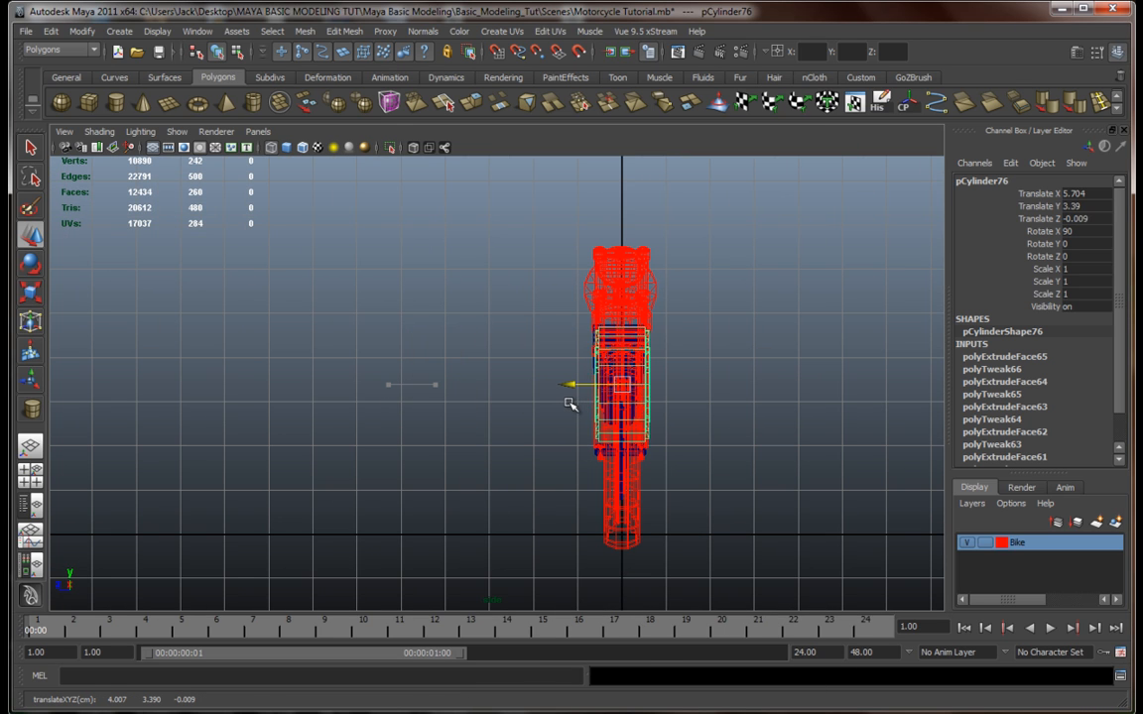
Step: Shrink the casing uniformly to a scale of about 0.522 and raise it to about Y 3.632
{"action": "key", "text": "space"}
{"action": "key", "text": "space"}
{"action": "key", "text": "f"}
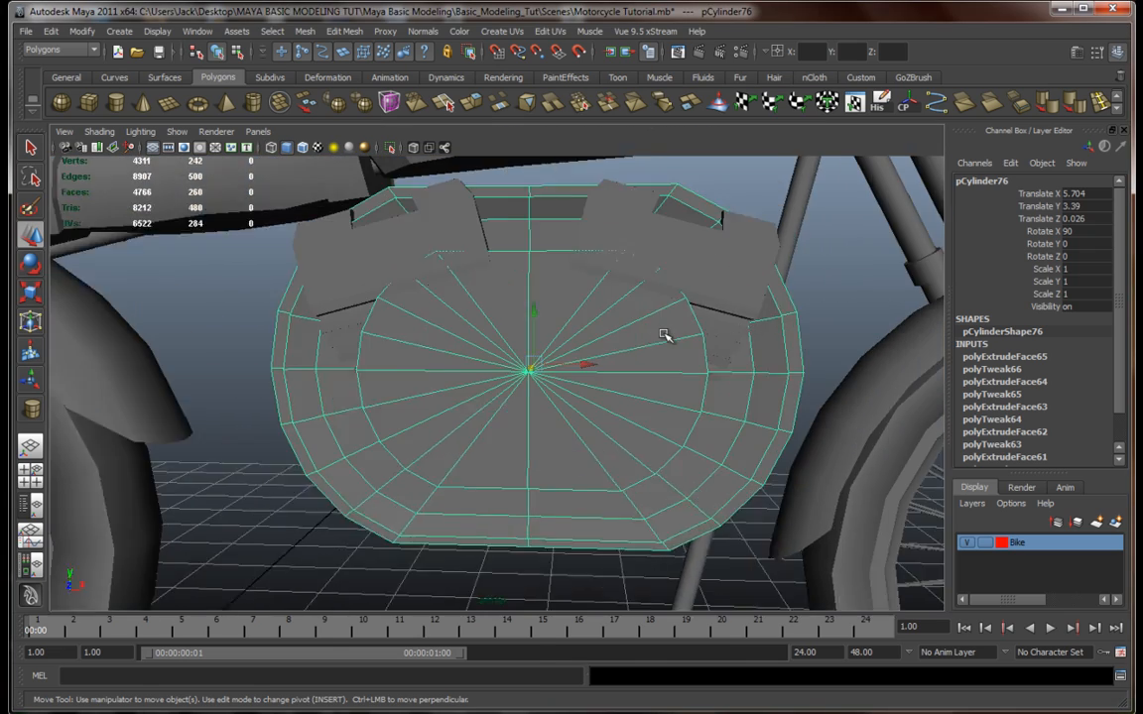
{"action": "scroll", "coordinate": [669, 337], "scroll_direction": "down", "scroll_amount": 5}
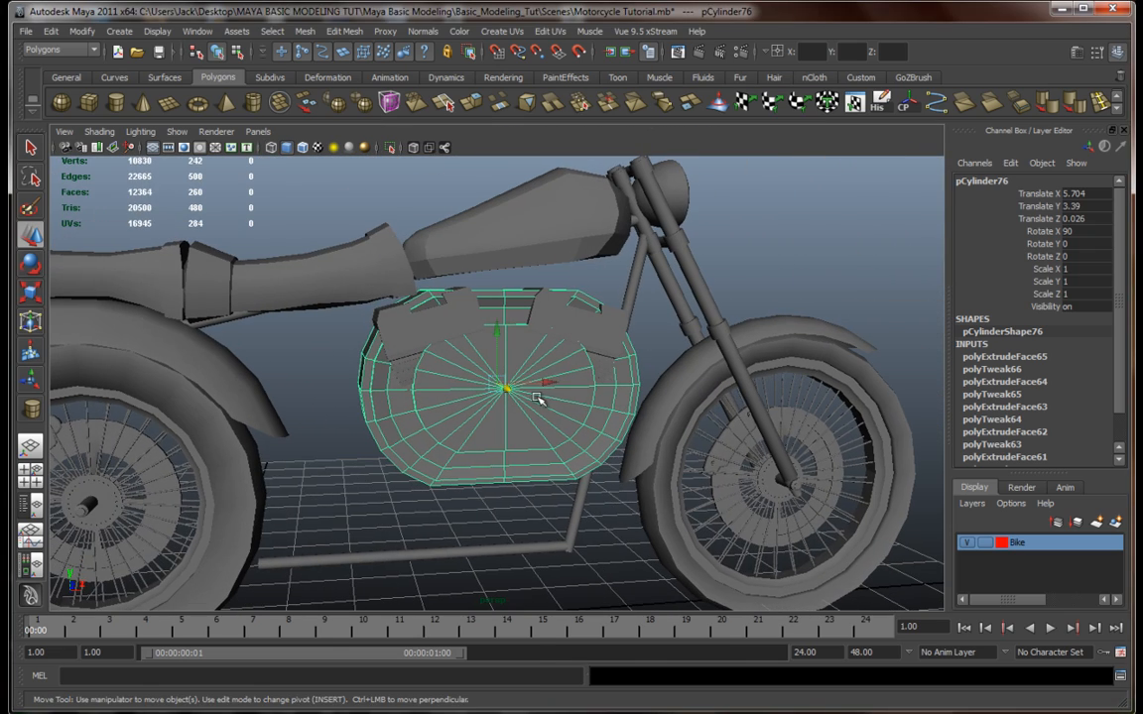
{"action": "key", "text": "r"}
{"action": "left_click_drag", "start_coordinate": [506, 410], "coordinate": [539, 394], "text": "alt"}
{"action": "key", "text": "w"}
{"action": "key", "text": "r"}
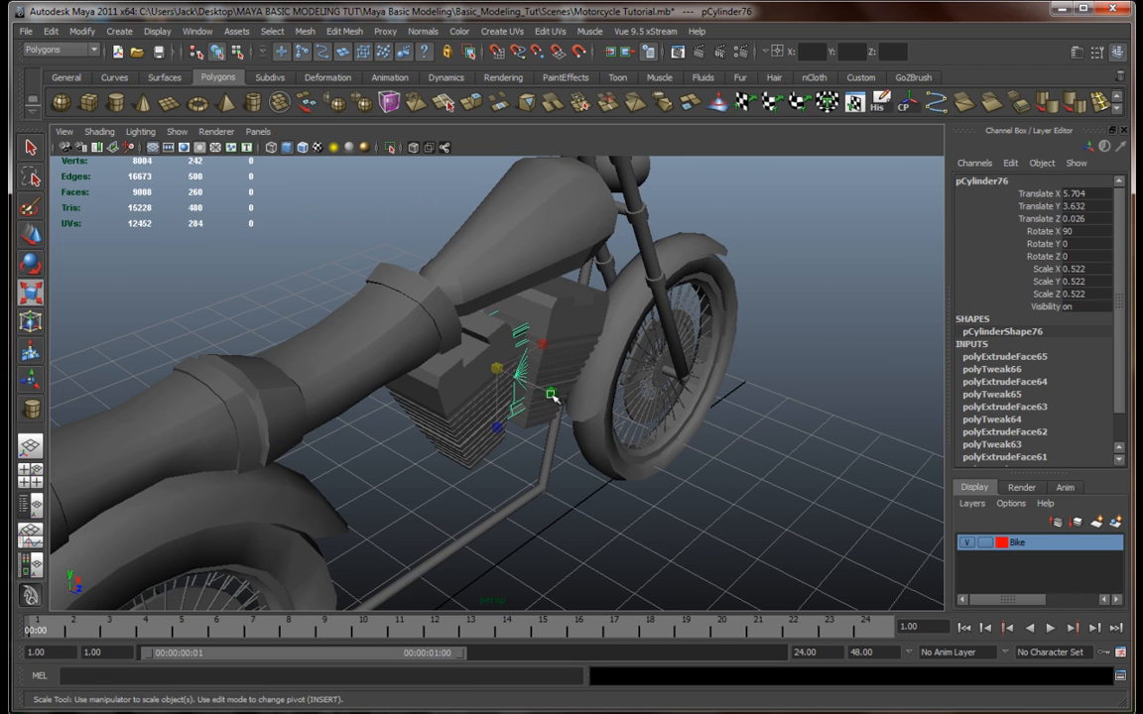
Step: Stretch the casing's thickness to a Y scale of about 1.218 and lower it between the cylinders to about Y 3.553
{"action": "left_click_drag", "start_coordinate": [592, 413], "coordinate": [547, 399], "text": "alt"}
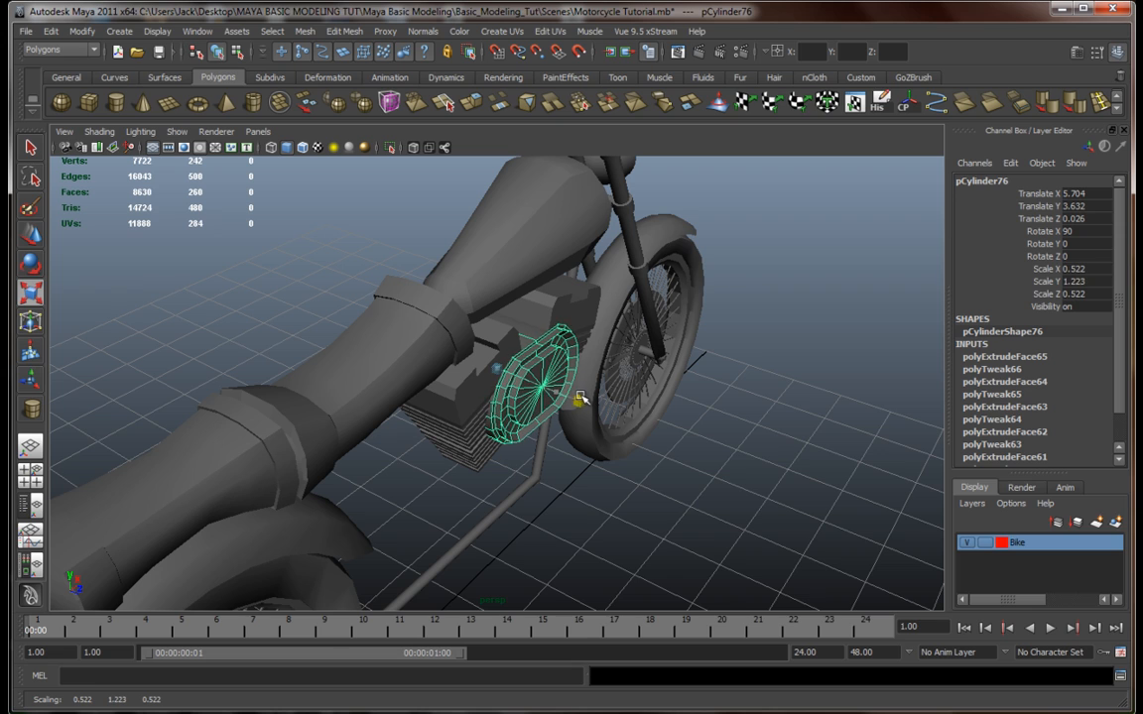
{"action": "left_click_drag", "start_coordinate": [579, 401], "coordinate": [722, 408], "text": "alt"}
{"action": "key", "text": "w"}
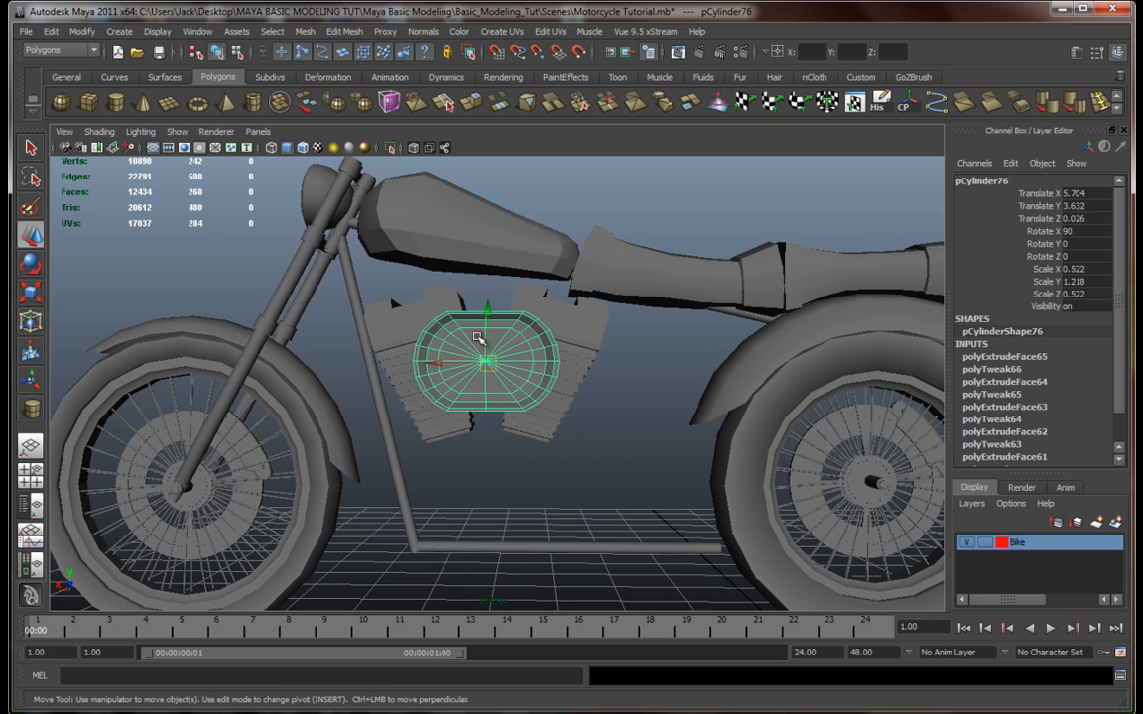
{"action": "left_click_drag", "start_coordinate": [489, 312], "coordinate": [428, 457]}
Step: In the top view, select both finned engine cylinders and centre them across the frame at about Z 0.013
{"action": "key", "text": "space"}
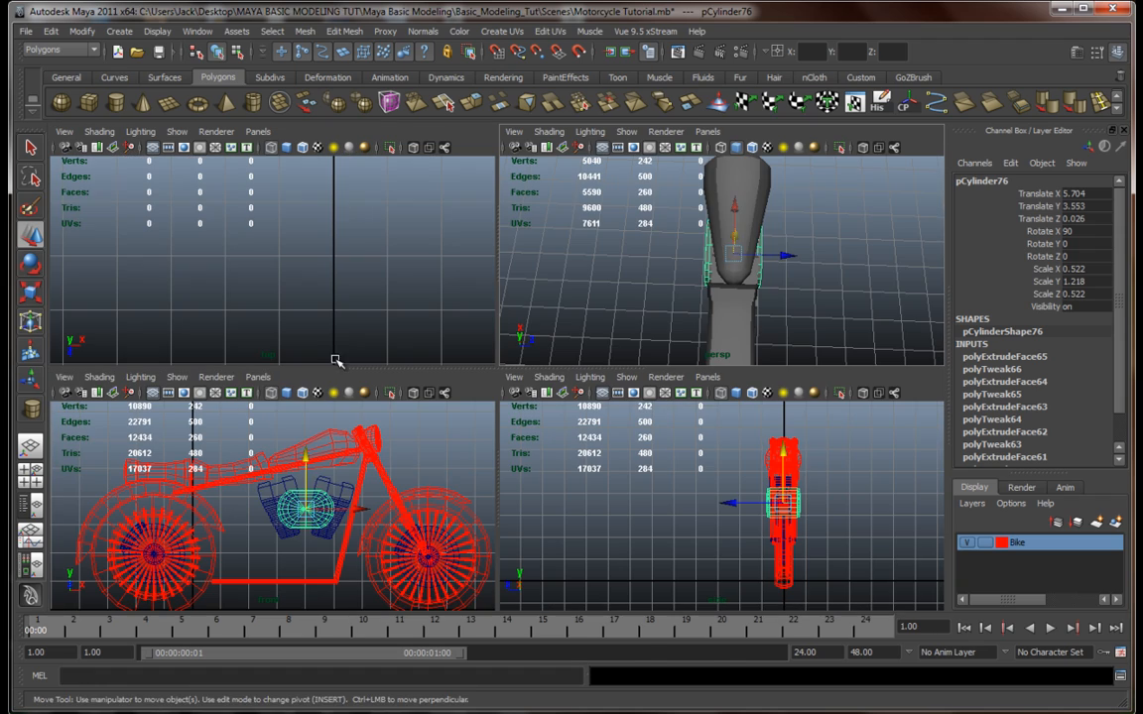
{"action": "key", "text": "space"}
{"action": "key", "text": "f"}
{"action": "scroll", "coordinate": [377, 344], "scroll_direction": "down", "scroll_amount": 5}
{"action": "scroll", "coordinate": [379, 347], "scroll_direction": "up", "scroll_amount": 5}
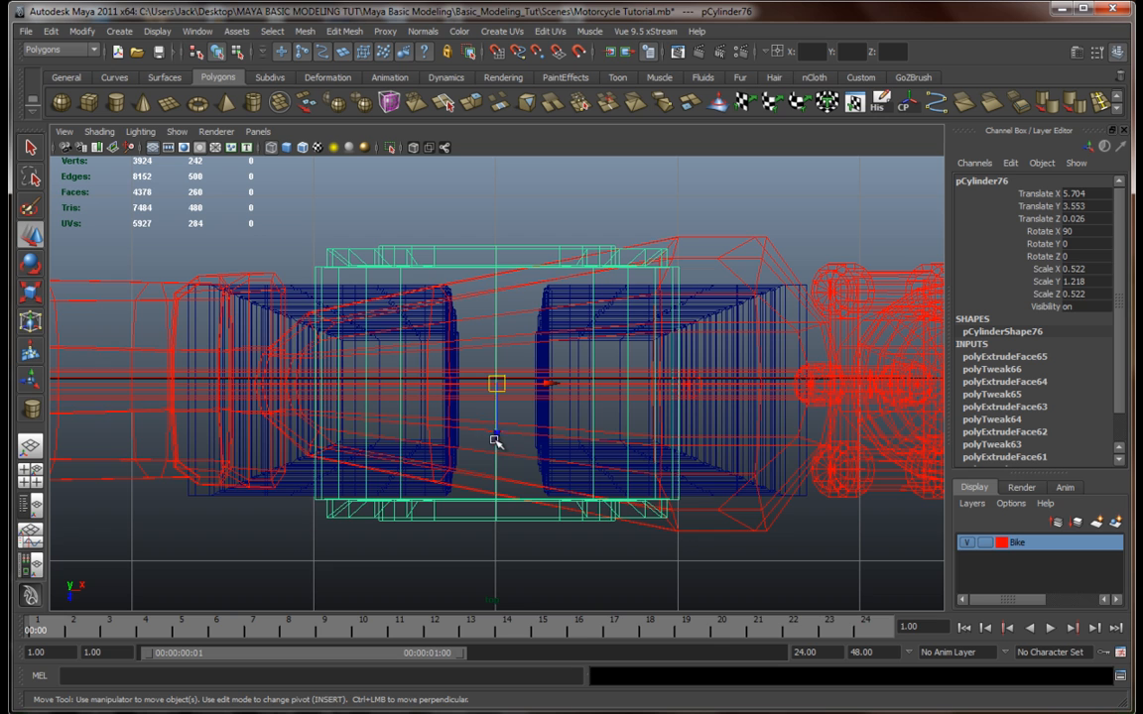
{"action": "left_click", "coordinate": [289, 497]}
{"action": "left_click", "coordinate": [699, 493], "text": "shift"}
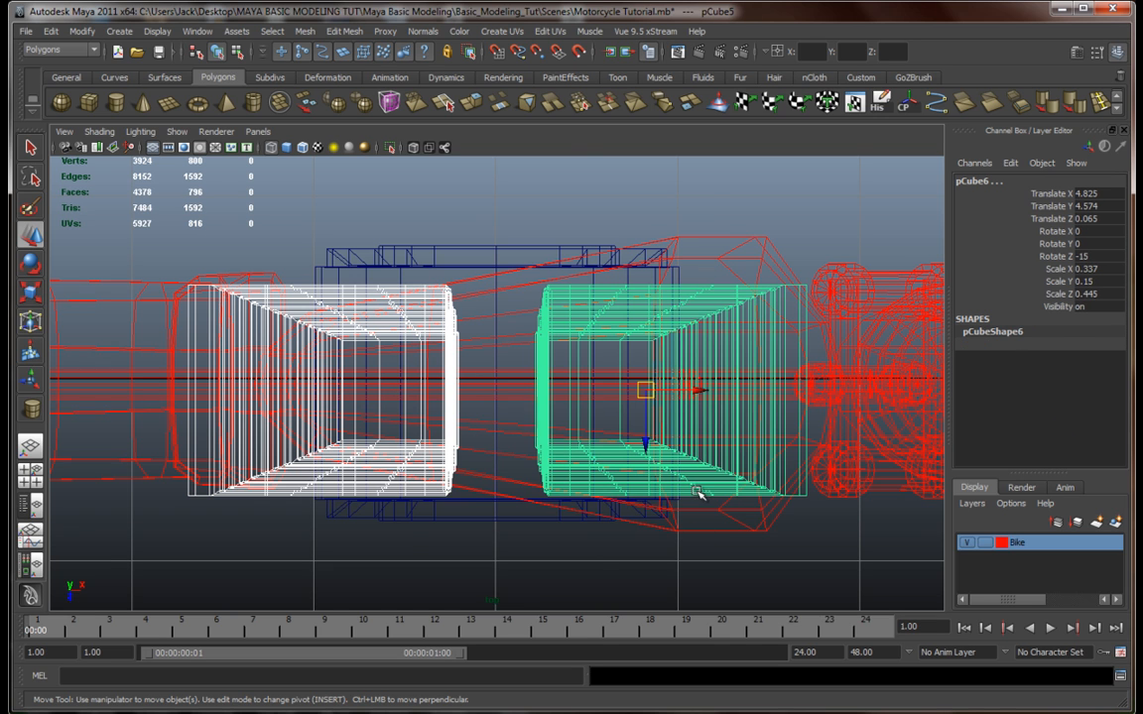
{"action": "left_click_drag", "start_coordinate": [660, 447], "coordinate": [647, 437]}
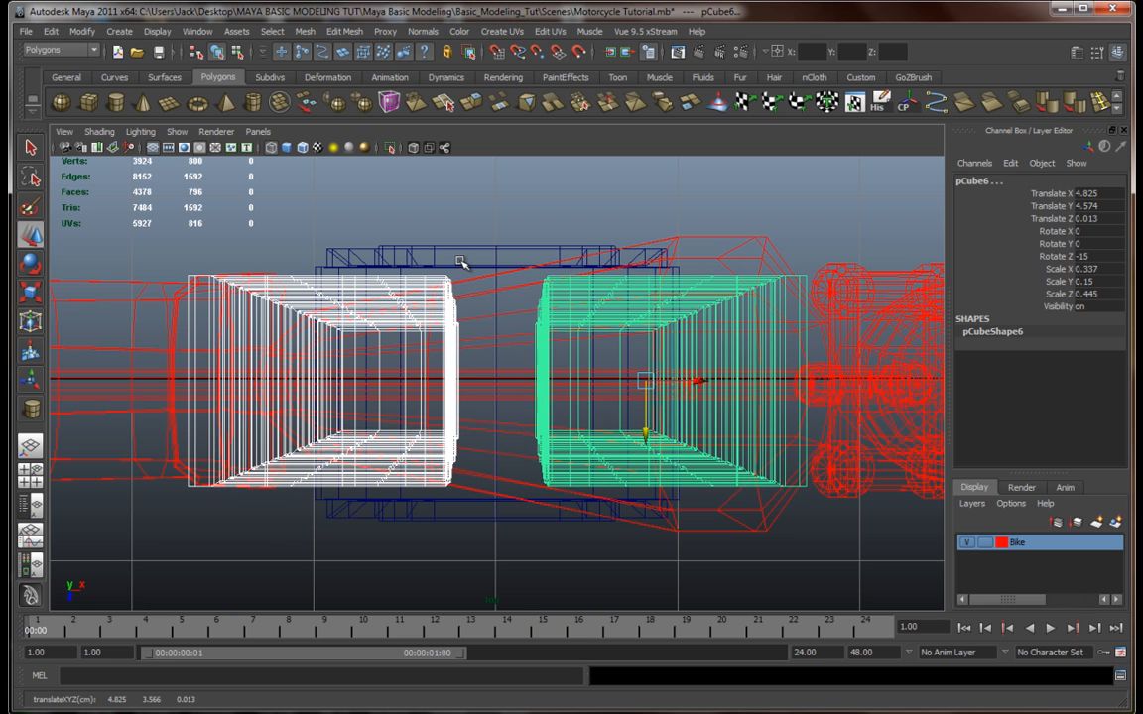
Step: Select the casing and align it with the two cylinders at about Z 0.013
{"action": "left_click", "coordinate": [459, 261]}
{"action": "left_click", "coordinate": [391, 512]}
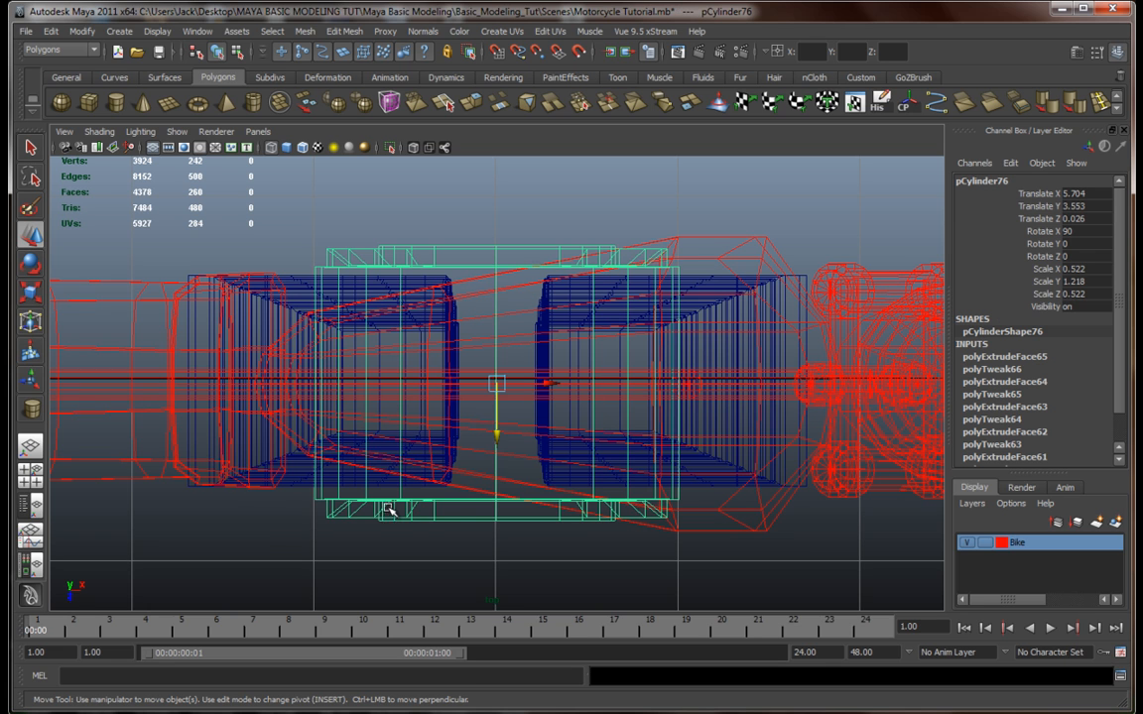
{"action": "left_click_drag", "start_coordinate": [501, 439], "coordinate": [501, 436]}
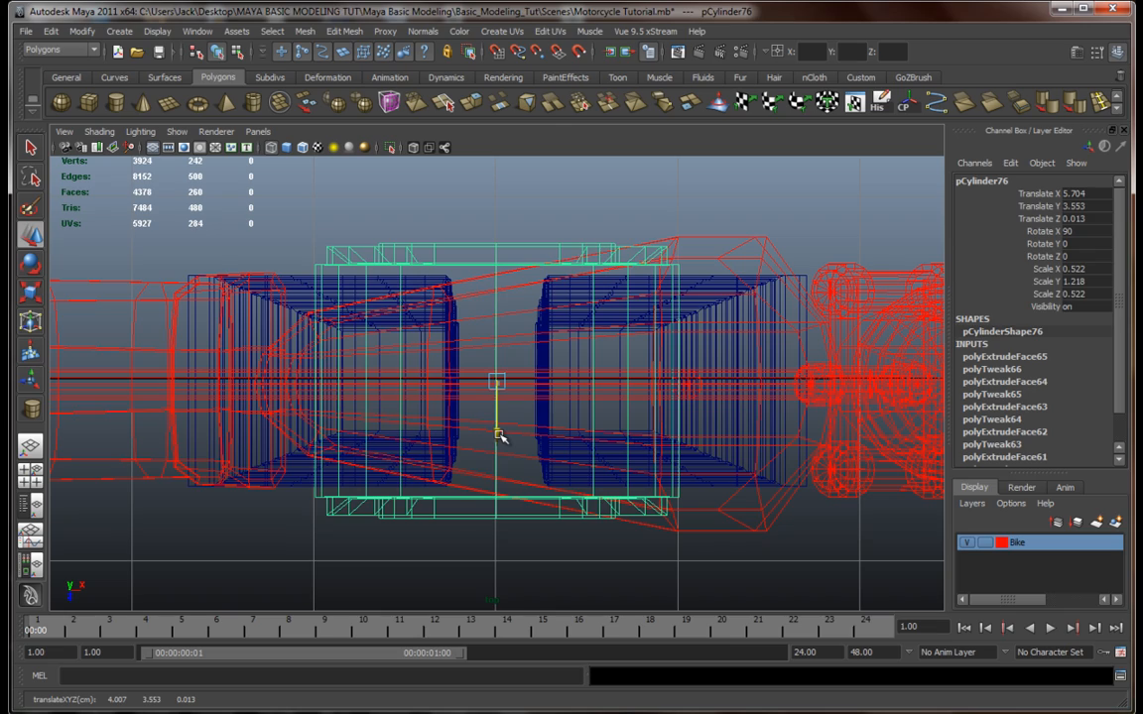
{"action": "left_click", "coordinate": [446, 543]}
Step: Inspect the assembled V engine on the motorcycle in the perspective view and save the scene
{"action": "key", "text": "space"}
{"action": "key", "text": "space"}
{"action": "left_click_drag", "start_coordinate": [694, 318], "coordinate": [523, 233], "text": "alt"}
{"action": "scroll", "coordinate": [536, 250], "scroll_direction": "down", "scroll_amount": 5}
{"action": "left_click_drag", "start_coordinate": [550, 301], "coordinate": [584, 316], "text": "alt"}
{"action": "scroll", "coordinate": [579, 334], "scroll_direction": "up", "scroll_amount": 4}
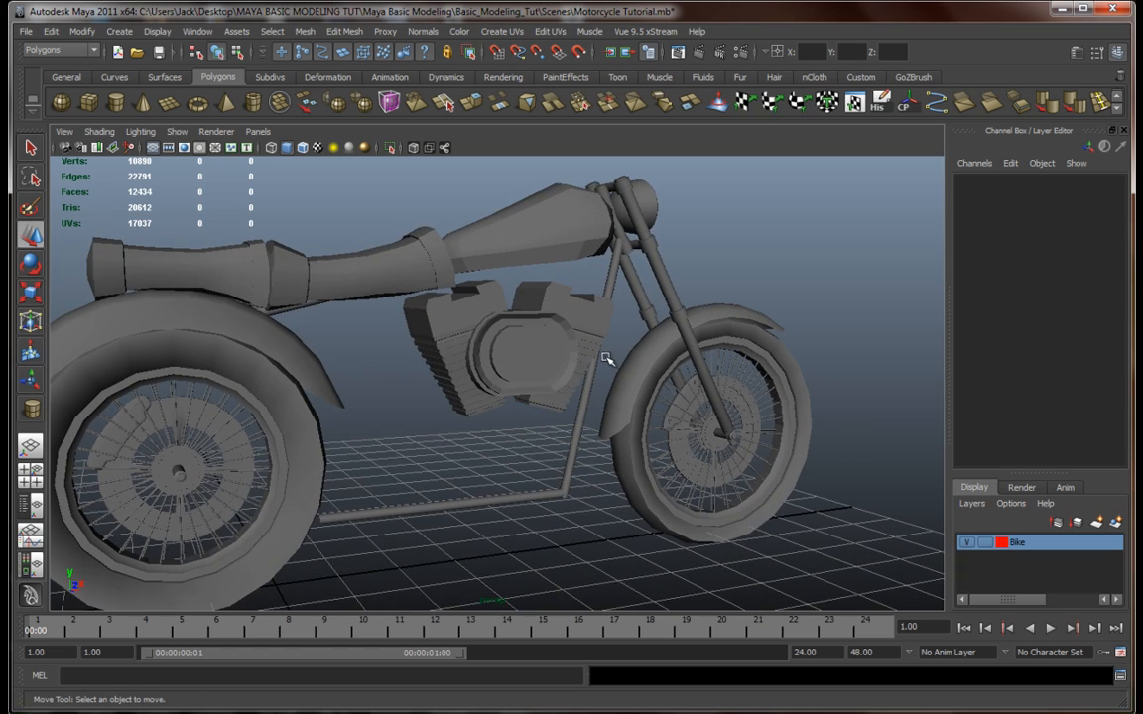
{"action": "left_click_drag", "start_coordinate": [553, 382], "coordinate": [544, 421], "text": "alt"}
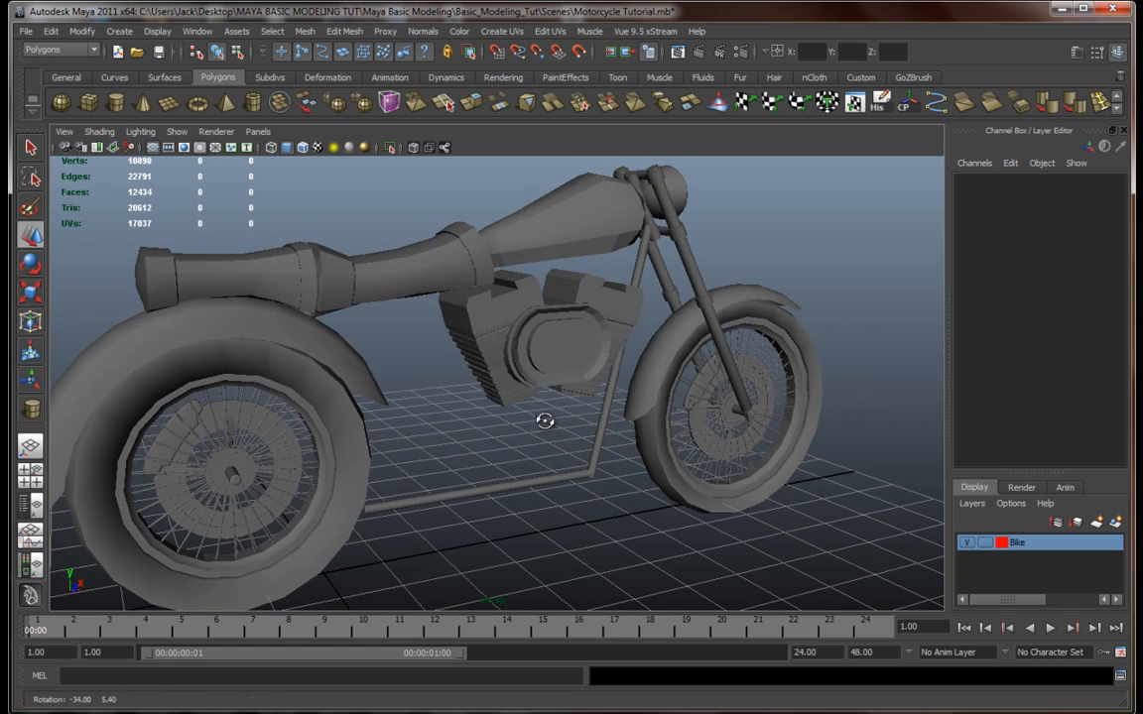
{"action": "left_click_drag", "start_coordinate": [427, 437], "coordinate": [493, 440], "text": "alt"}
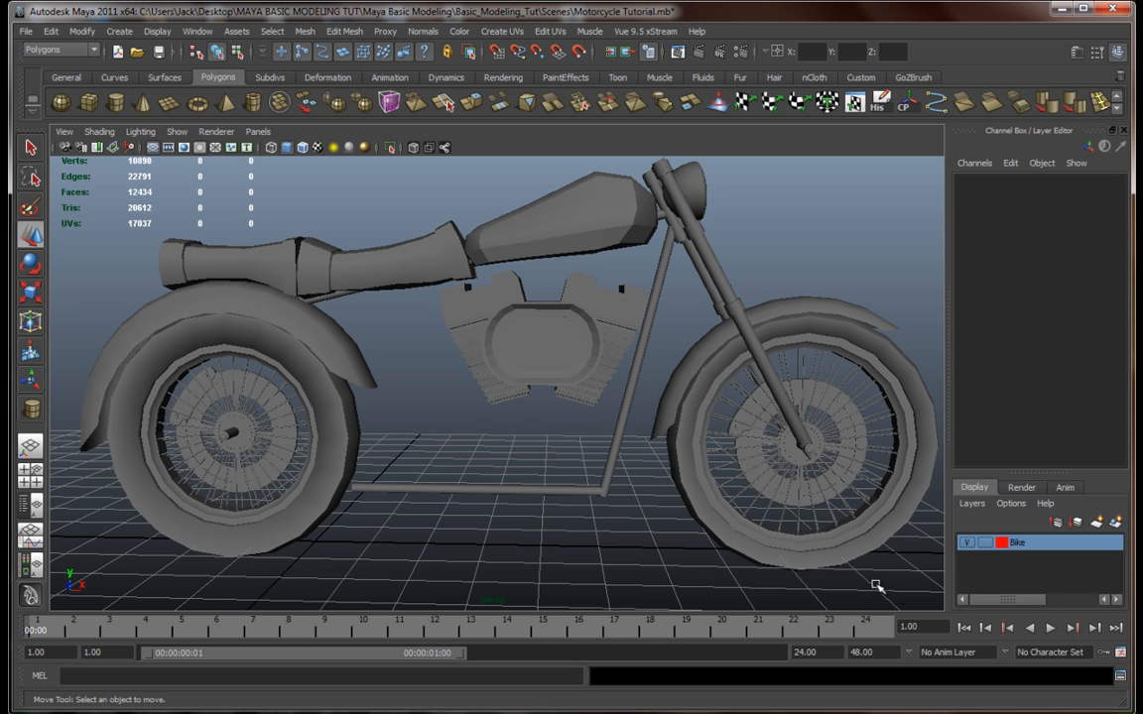
{"action": "key", "text": "ctrl+s"}
Step: Examine the engine casing and the empty space between it and the lower frame tube from several angles
{"action": "key", "text": "q"}
{"action": "left_click_drag", "start_coordinate": [574, 469], "coordinate": [575, 498], "text": "alt"}
{"action": "scroll", "coordinate": [601, 457], "scroll_direction": "up", "scroll_amount": 5}
{"action": "scroll", "coordinate": [585, 460], "scroll_direction": "down", "scroll_amount": 4}
{"action": "scroll", "coordinate": [626, 486], "scroll_direction": "up", "scroll_amount": 2}
{"action": "scroll", "coordinate": [622, 487], "scroll_direction": "down", "scroll_amount": 4}
{"action": "scroll", "coordinate": [634, 485], "scroll_direction": "up", "scroll_amount": 4}
{"action": "left_click", "coordinate": [596, 385]}
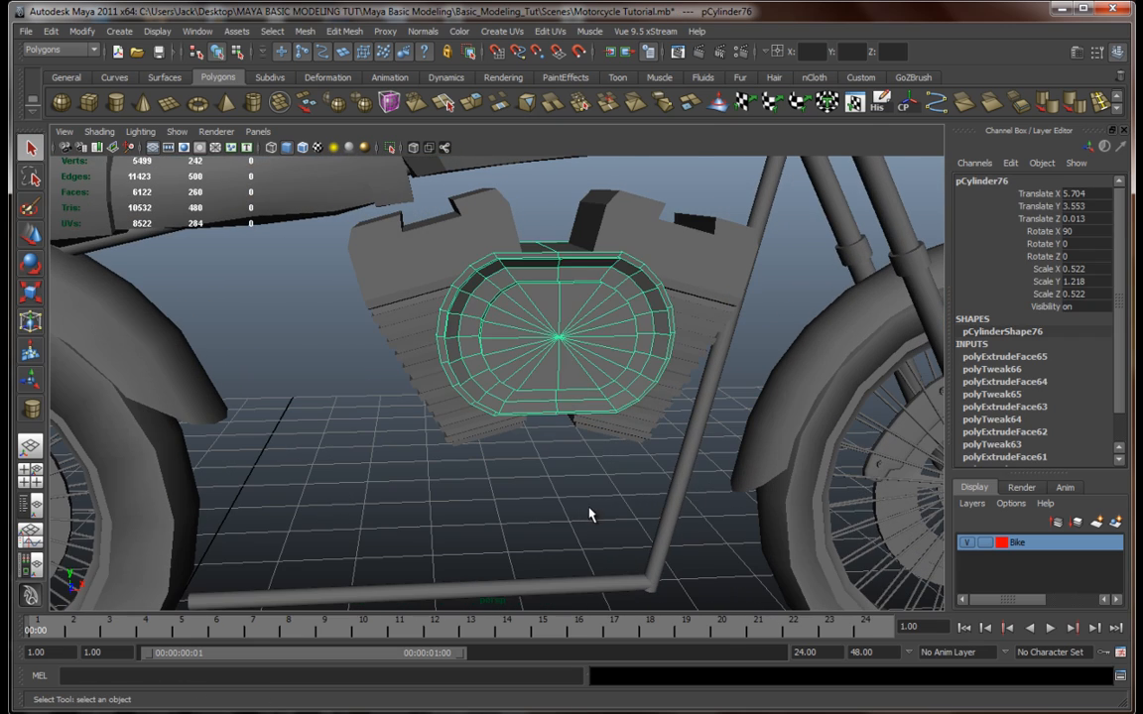
{"action": "middle_click_drag", "start_coordinate": [590, 508], "coordinate": [647, 444], "text": "alt"}
{"action": "right_click_drag", "start_coordinate": [647, 444], "coordinate": [575, 461], "text": "alt"}
{"action": "left_click_drag", "start_coordinate": [574, 460], "coordinate": [618, 458], "text": "alt"}
{"action": "left_click", "coordinate": [552, 434]}
{"action": "scroll", "coordinate": [553, 434], "scroll_direction": "up", "scroll_amount": 3}
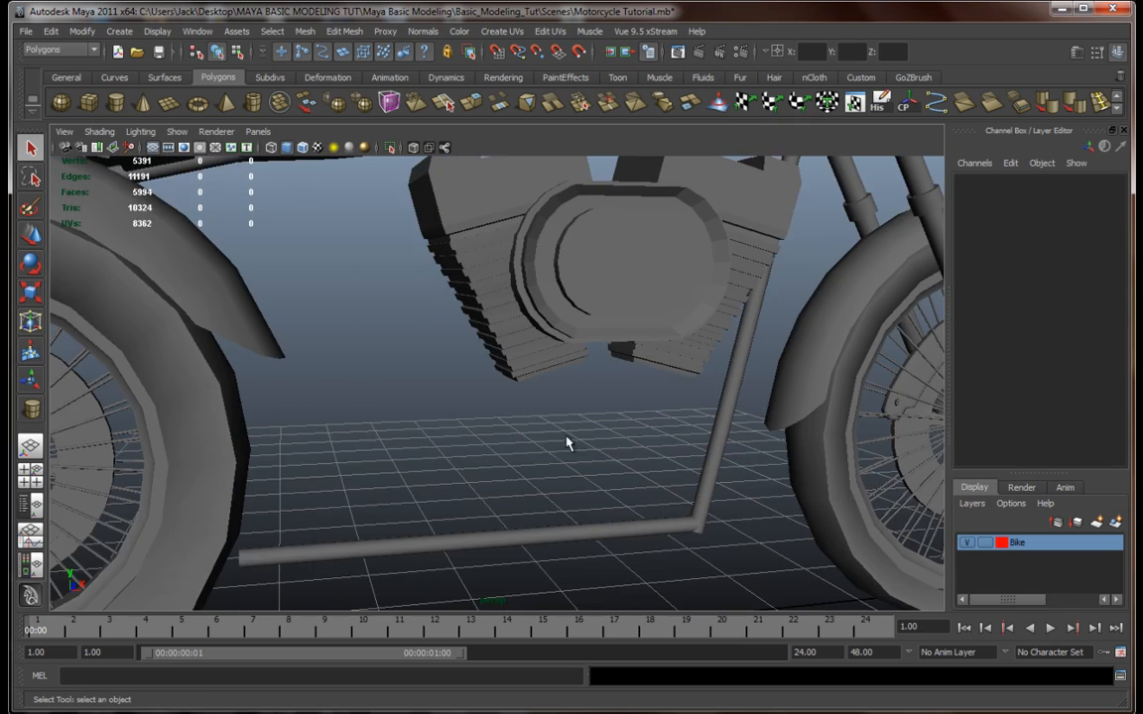
{"action": "middle_click_drag", "start_coordinate": [625, 442], "coordinate": [594, 467], "text": "alt"}
{"action": "mouse_move", "coordinate": [601, 462]}
{"action": "left_mouse_down", "text": "alt"}
{"action": "mouse_move", "coordinate": [561, 461]}
{"action": "mouse_move", "coordinate": [615, 466]}
{"action": "left_mouse_up", "text": "alt"}
{"action": "scroll", "coordinate": [633, 479], "scroll_direction": "down", "scroll_amount": 4}
{"action": "middle_click_drag", "start_coordinate": [617, 528], "coordinate": [609, 474], "text": "alt"}
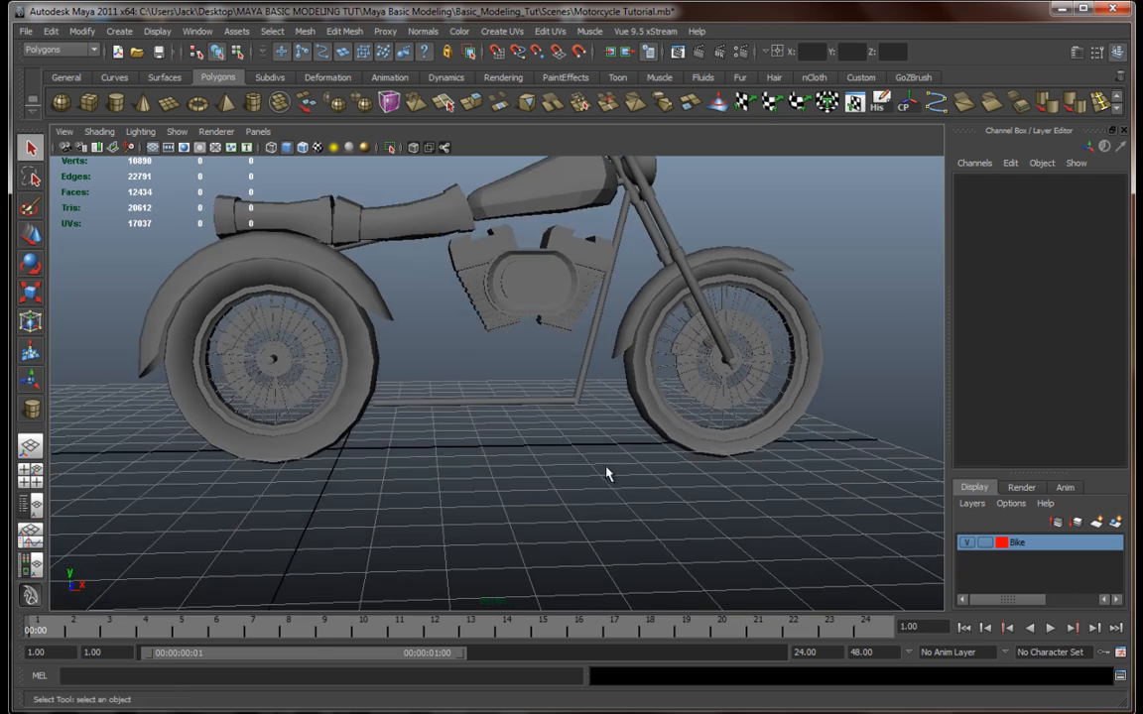
{"action": "left_click_drag", "start_coordinate": [609, 474], "coordinate": [640, 508], "text": "alt"}
{"action": "middle_click_drag", "start_coordinate": [640, 508], "coordinate": [639, 449], "text": "alt"}
{"action": "left_click_drag", "start_coordinate": [638, 449], "coordinate": [605, 490], "text": "alt"}
{"action": "scroll", "coordinate": [628, 475], "scroll_direction": "down", "scroll_amount": 5}
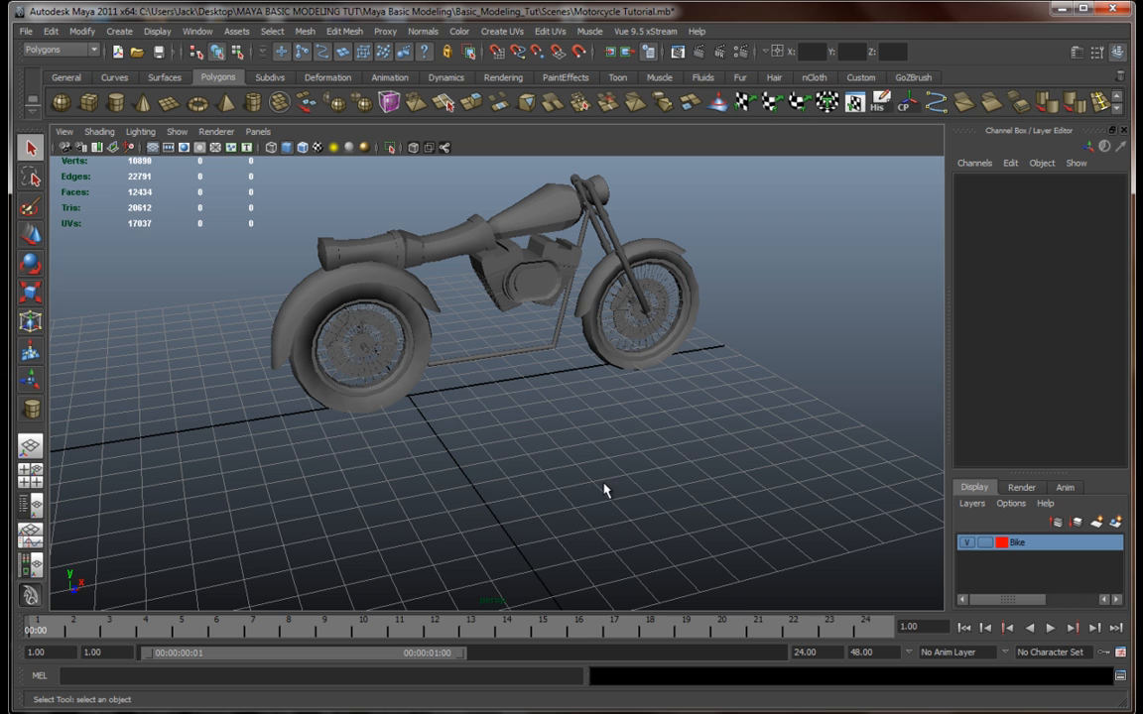
{"action": "left_click", "coordinate": [527, 285]}
{"action": "left_click", "coordinate": [503, 426]}
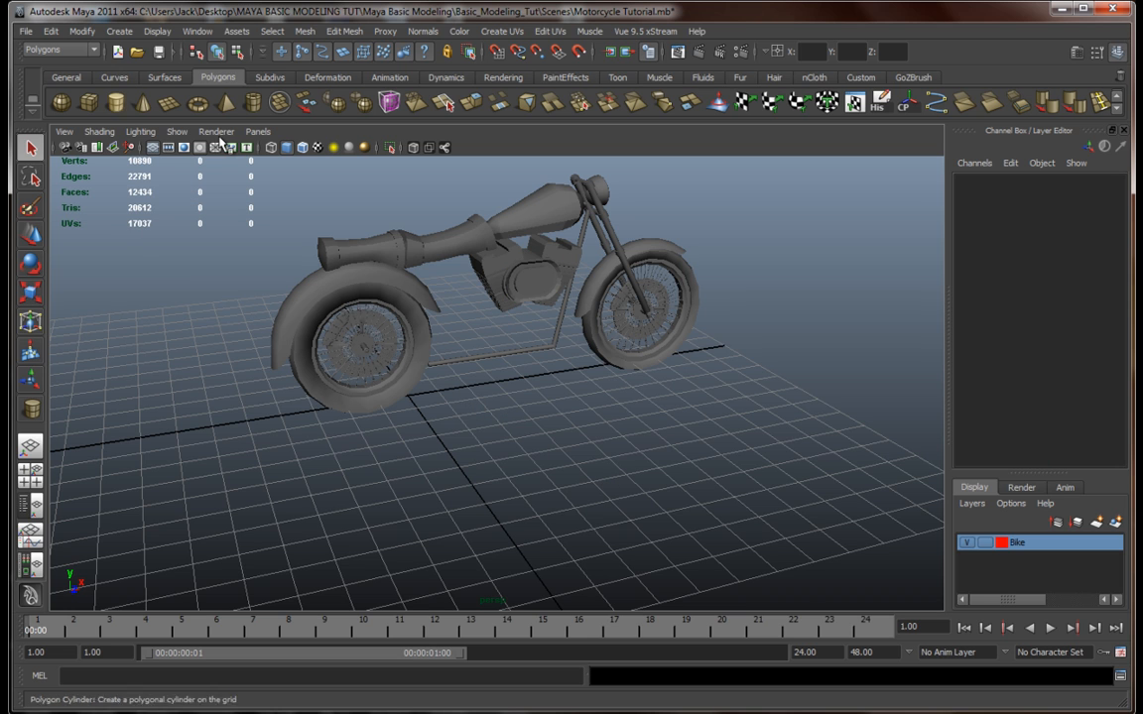
Step: Create a polygon cylinder on the grid beside the motorcycle and frame it in the view
{"action": "left_click_drag", "start_coordinate": [483, 402], "coordinate": [514, 484], "text": "alt"}
{"action": "mouse_move", "coordinate": [601, 478]}
{"action": "left_mouse_down"}
{"action": "mouse_move", "coordinate": [645, 479]}
{"action": "mouse_move", "coordinate": [625, 420]}
{"action": "mouse_move", "coordinate": [603, 468]}
{"action": "left_mouse_up"}
{"action": "key", "text": "f"}
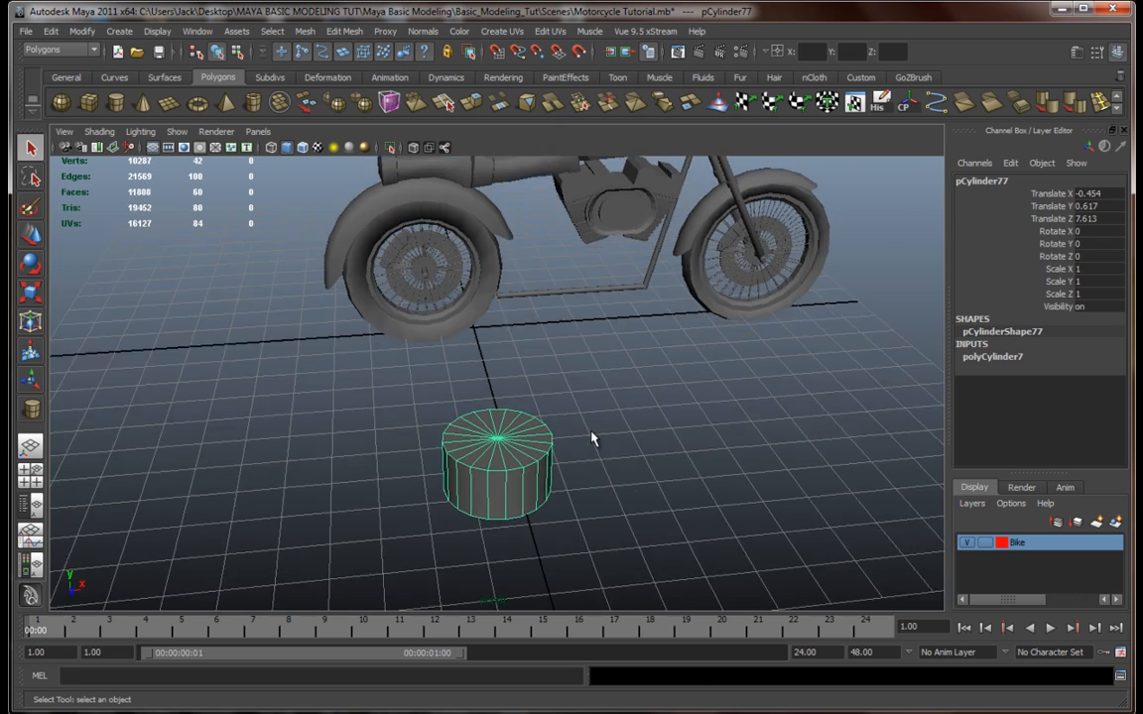
Step: Stretch the new cylinder along the X axis into a long oval
{"action": "left_click_drag", "start_coordinate": [595, 404], "coordinate": [566, 473], "text": "alt"}
{"action": "scroll", "coordinate": [574, 455], "scroll_direction": "down", "scroll_amount": 4}
{"action": "key", "text": "r"}
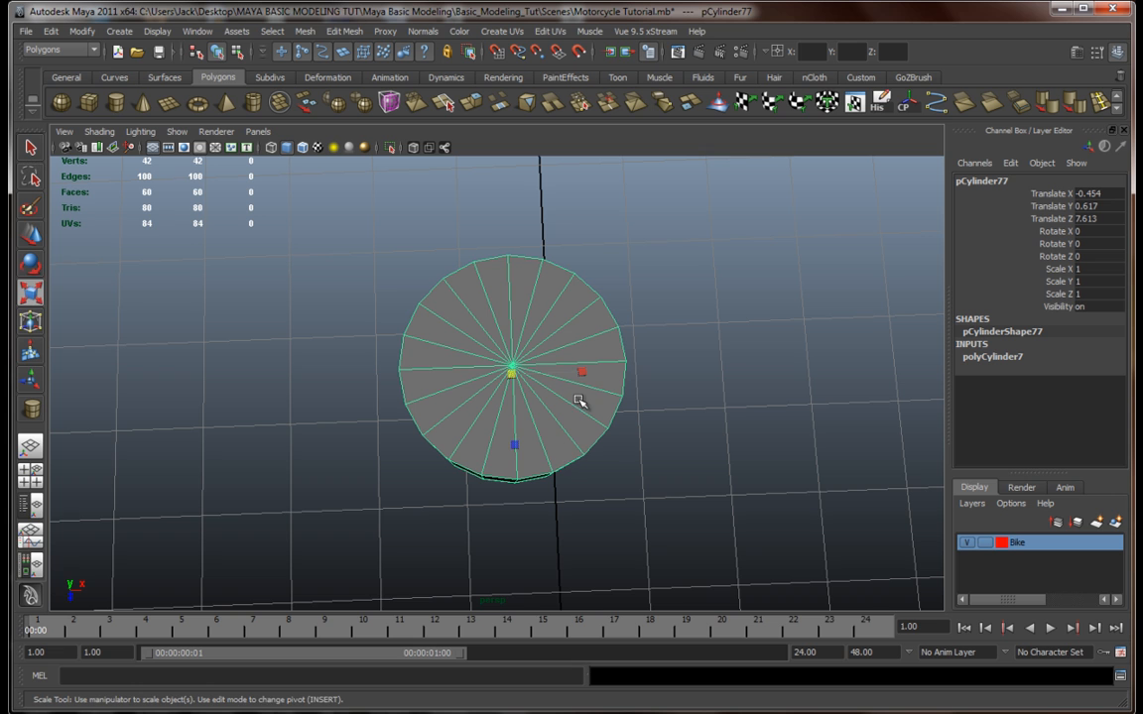
{"action": "left_click_drag", "start_coordinate": [582, 371], "coordinate": [594, 339]}
Step: In the top view, select the vertices of the oval's negative-X half, including the middle ones, and scale them slightly wider along Z
{"action": "right_click_drag", "start_coordinate": [590, 342], "coordinate": [595, 378]}
{"action": "mouse_move", "coordinate": [595, 378]}
{"action": "left_mouse_down", "text": "alt"}
{"action": "mouse_move", "coordinate": [564, 378]}
{"action": "mouse_move", "coordinate": [577, 383]}
{"action": "left_mouse_up", "text": "alt"}
{"action": "key", "text": "space"}
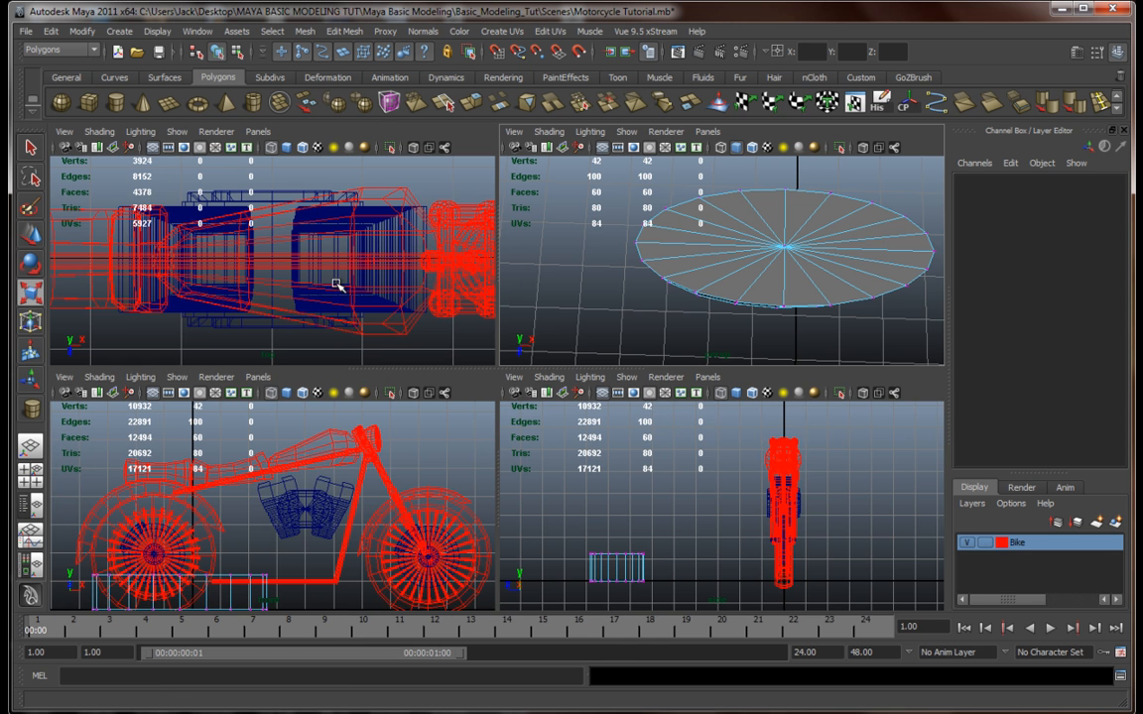
{"action": "key", "text": "space"}
{"action": "middle_click_drag", "start_coordinate": [447, 425], "coordinate": [491, 245], "text": "alt"}
{"action": "scroll", "coordinate": [533, 410], "scroll_direction": "down", "scroll_amount": 5}
{"action": "middle_click_drag", "start_coordinate": [463, 509], "coordinate": [536, 397], "text": "alt"}
{"action": "scroll", "coordinate": [589, 357], "scroll_direction": "up", "scroll_amount": 4}
{"action": "middle_click_drag", "start_coordinate": [466, 442], "coordinate": [532, 421], "text": "alt"}
{"action": "left_click_drag", "start_coordinate": [513, 470], "coordinate": [571, 523]}
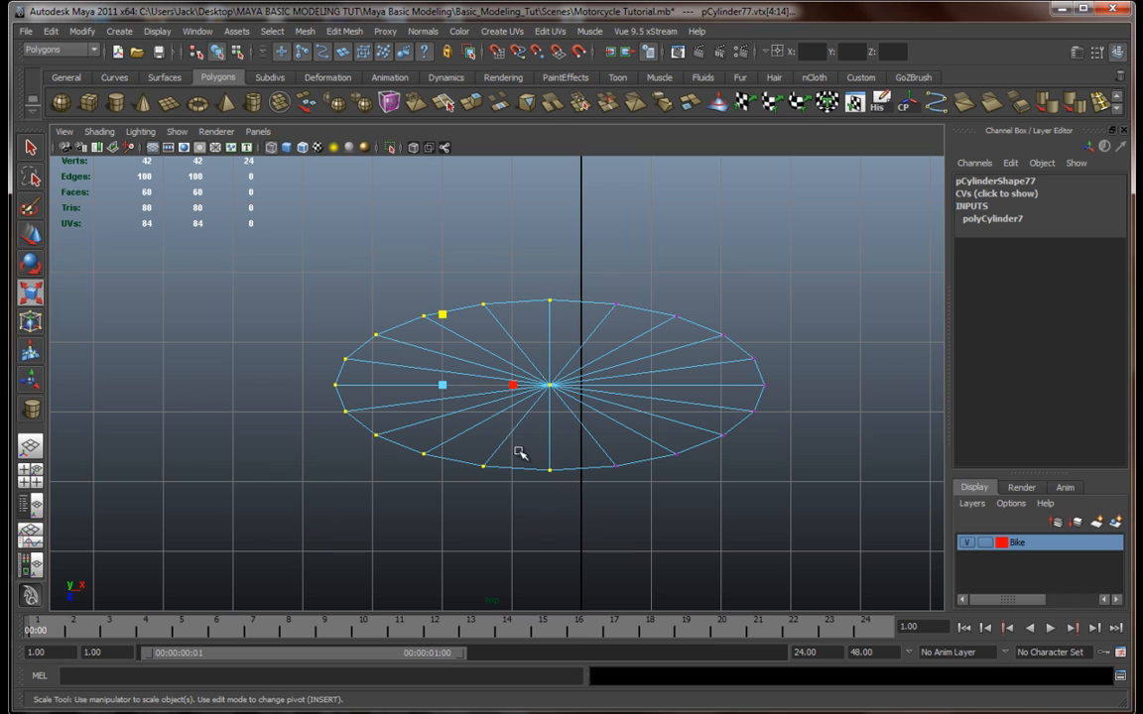
{"action": "left_click_drag", "start_coordinate": [444, 316], "coordinate": [446, 311]}
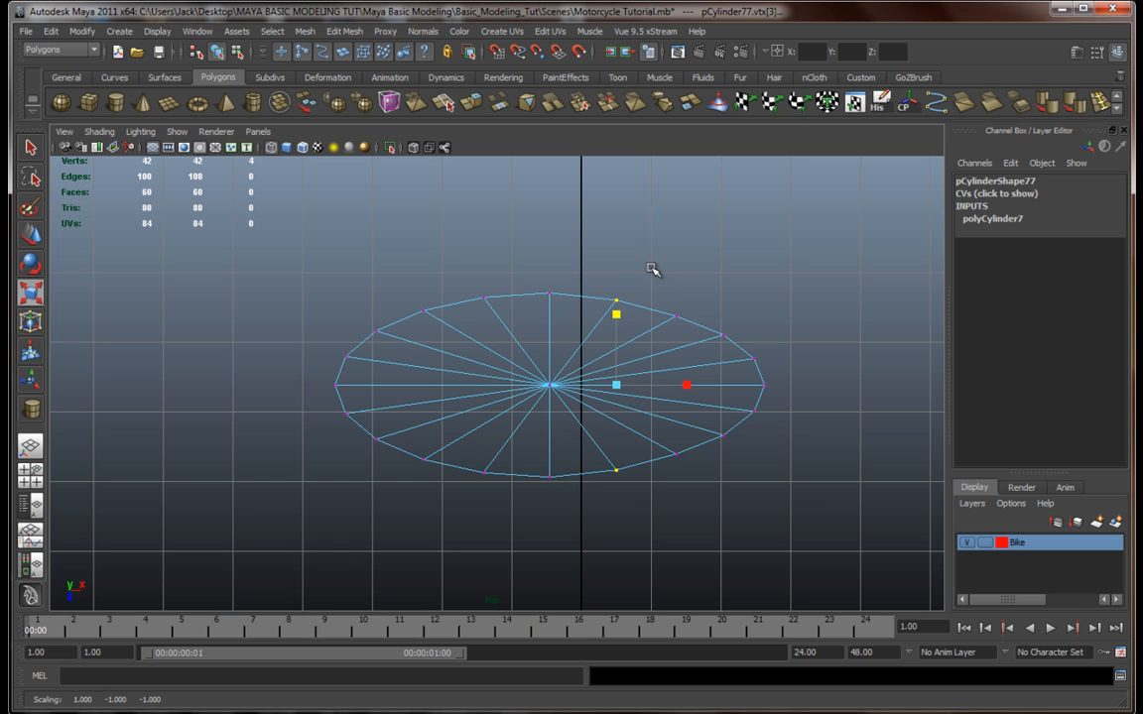
Step: Rotate the vertices at the oval's positive-X end slightly in plan and move them a little towards negative Z
{"action": "key", "text": "e"}
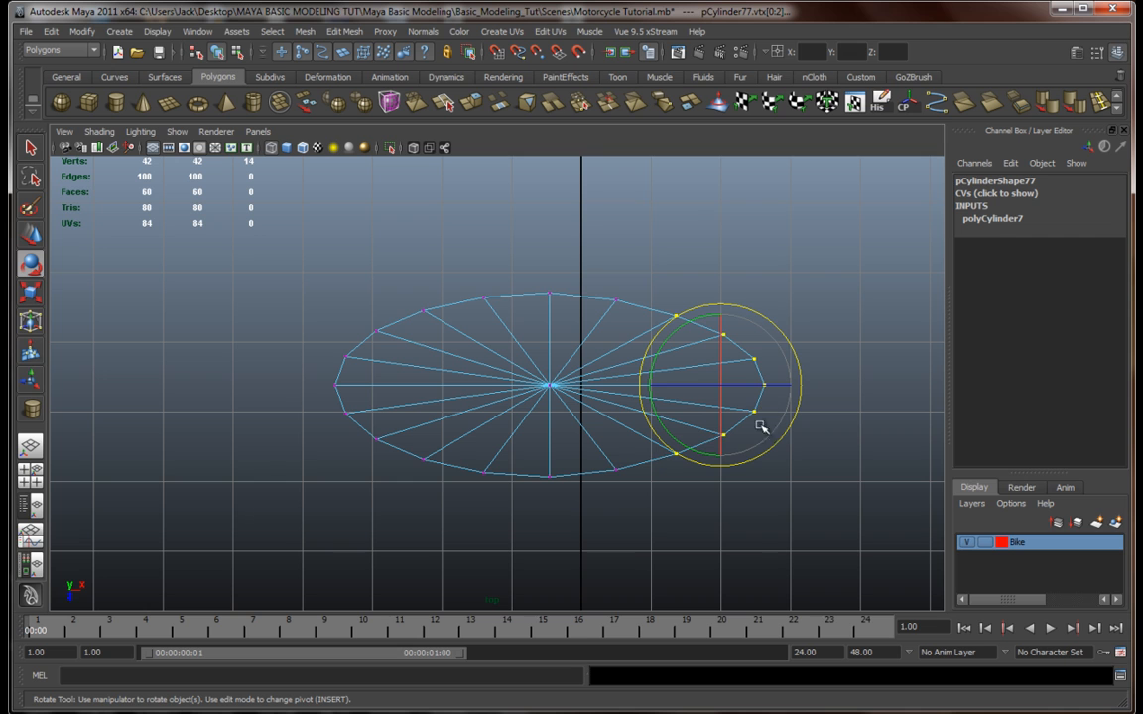
{"action": "left_click_drag", "start_coordinate": [678, 442], "coordinate": [682, 445]}
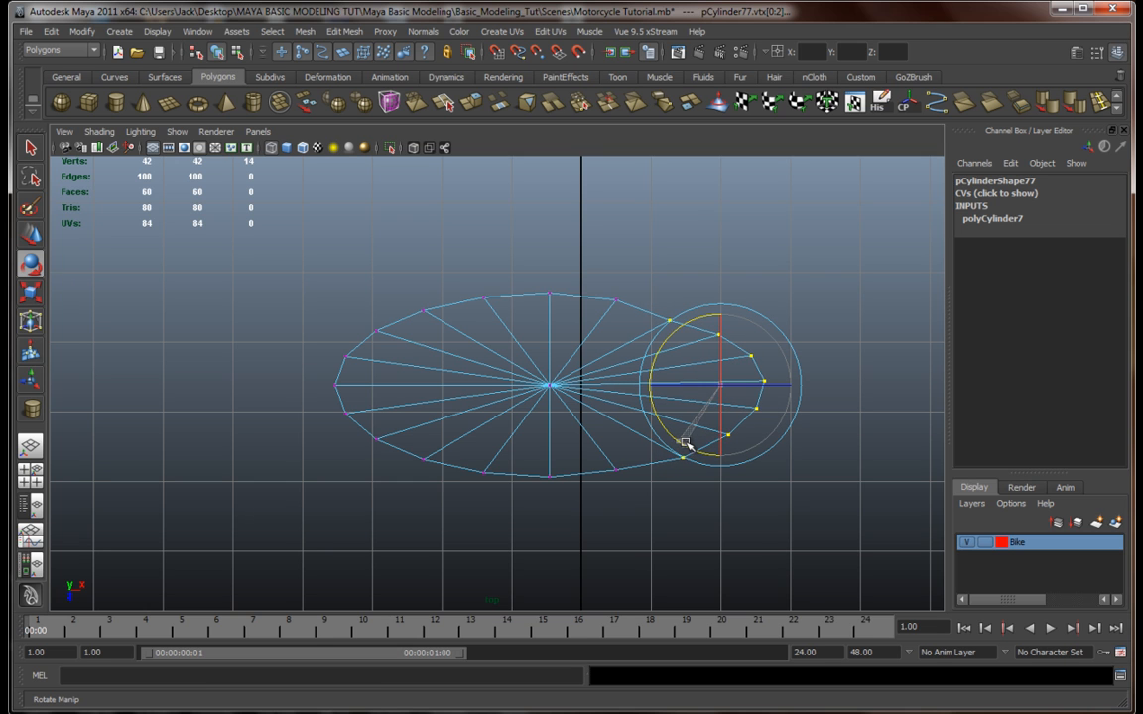
{"action": "key", "text": "w"}
{"action": "left_click_drag", "start_coordinate": [720, 391], "coordinate": [722, 379]}
{"action": "middle_click_drag", "start_coordinate": [713, 431], "coordinate": [719, 437], "text": "alt"}
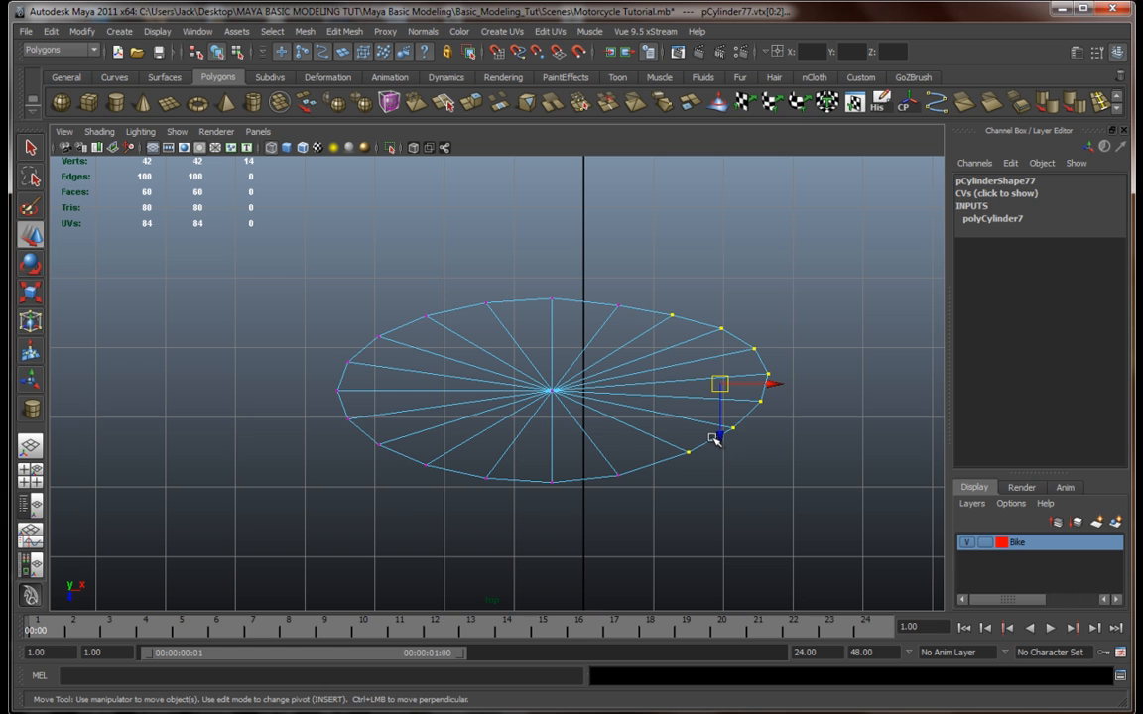
Step: Back in the perspective view, leave component mode and set the oval cylinder's X rotation to 90 so it stands upright
{"action": "key", "text": "space"}
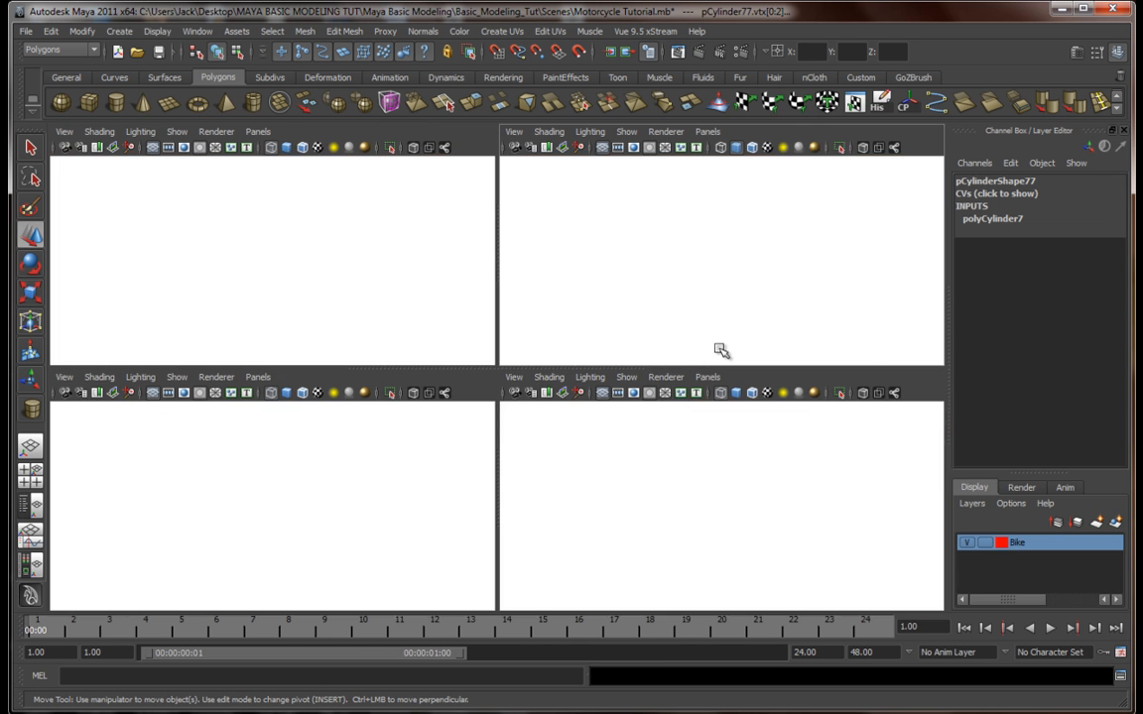
{"action": "key", "text": "space"}
{"action": "left_click_drag", "start_coordinate": [720, 350], "coordinate": [710, 324], "text": "alt"}
{"action": "scroll", "coordinate": [709, 324], "scroll_direction": "down", "scroll_amount": 5}
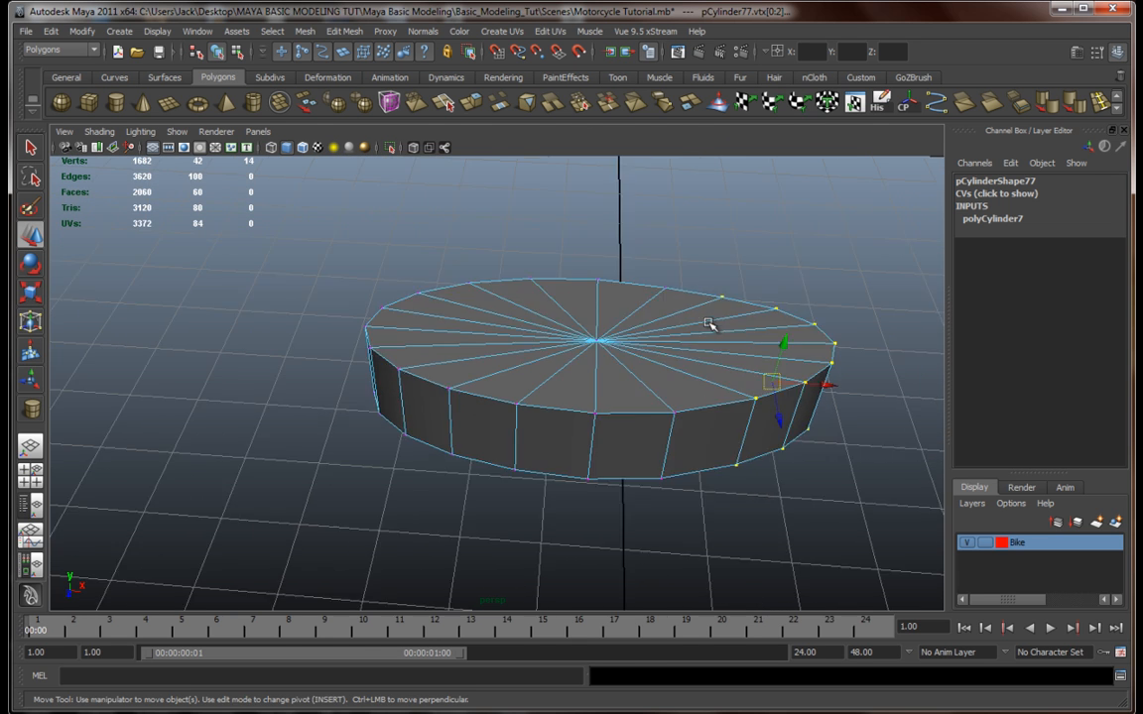
{"action": "middle_click_drag", "start_coordinate": [709, 324], "coordinate": [630, 437], "text": "alt"}
{"action": "left_click_drag", "start_coordinate": [595, 435], "coordinate": [653, 434], "text": "alt"}
{"action": "right_click_drag", "start_coordinate": [591, 434], "coordinate": [658, 403]}
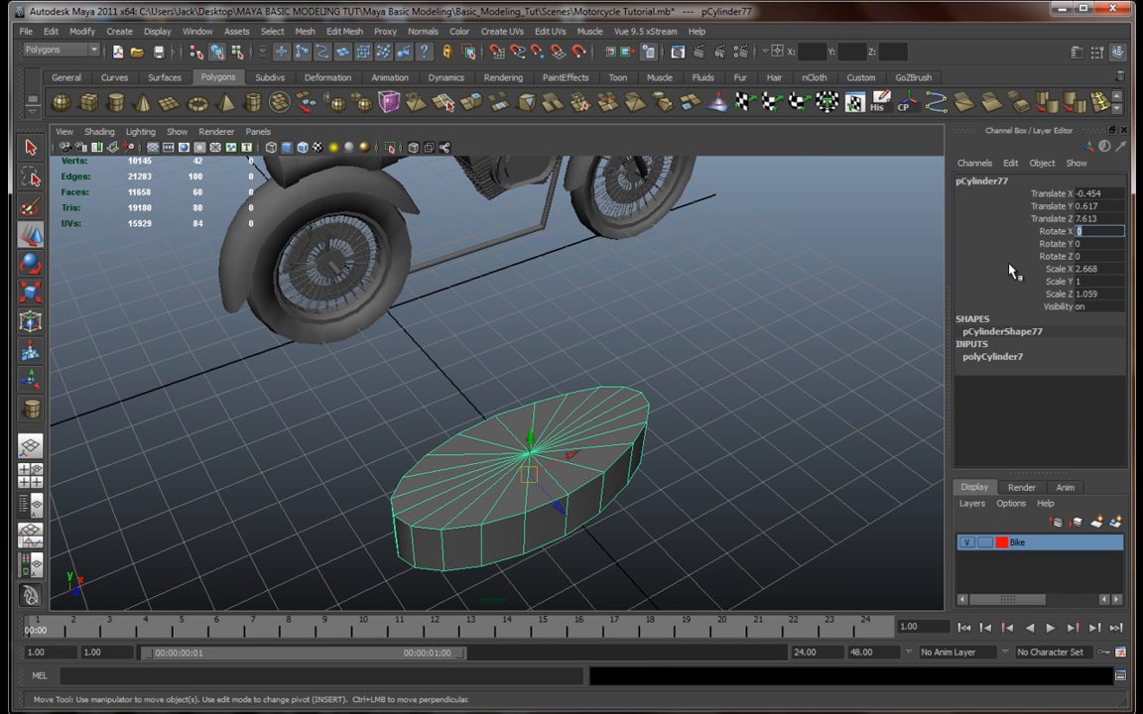
{"action": "type", "text": "90"}
{"action": "key", "text": "Return"}
Step: Move the oval cylinder beneath the V cylinders, to about X 2.848, Y 1.838 and Z 0.076
{"action": "left_click_drag", "start_coordinate": [685, 408], "coordinate": [765, 410], "text": "alt"}
{"action": "scroll", "coordinate": [763, 412], "scroll_direction": "down", "scroll_amount": 4}
{"action": "mouse_move", "coordinate": [756, 416]}
{"action": "middle_mouse_down", "text": "alt"}
{"action": "mouse_move", "coordinate": [771, 411]}
{"action": "mouse_move", "coordinate": [743, 415]}
{"action": "middle_mouse_up", "text": "alt"}
{"action": "key", "text": "space"}
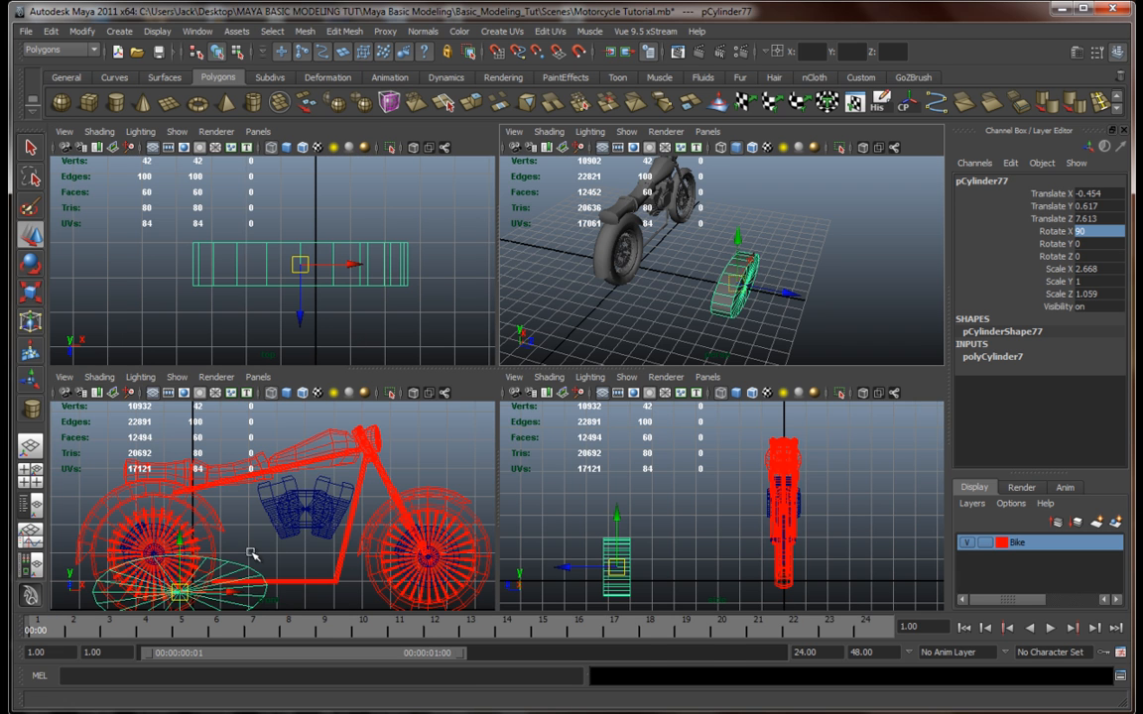
{"action": "left_click_drag", "start_coordinate": [184, 595], "coordinate": [278, 563]}
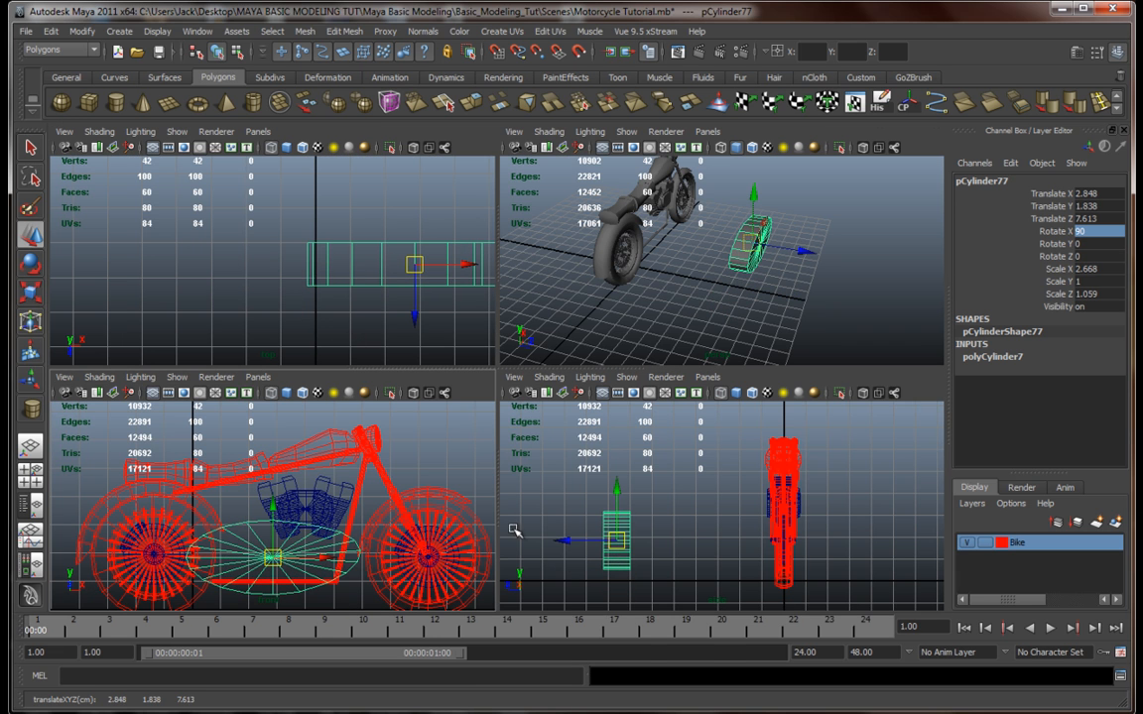
{"action": "left_click_drag", "start_coordinate": [563, 545], "coordinate": [731, 549]}
Step: Scale the oval cylinder down to about 1.718, 0.644 and 0.682 so it fits between the wheels
{"action": "key", "text": "space"}
{"action": "key", "text": "f"}
{"action": "left_click_drag", "start_coordinate": [497, 306], "coordinate": [526, 377], "text": "alt"}
{"action": "middle_click_drag", "start_coordinate": [525, 378], "coordinate": [475, 345], "text": "alt"}
{"action": "key", "text": "r"}
{"action": "left_click_drag", "start_coordinate": [447, 347], "coordinate": [415, 375], "text": "alt"}
{"action": "scroll", "coordinate": [421, 377], "scroll_direction": "up", "scroll_amount": 5}
{"action": "middle_click_drag", "start_coordinate": [436, 383], "coordinate": [494, 447], "text": "alt"}
{"action": "left_click_drag", "start_coordinate": [494, 446], "coordinate": [510, 452], "text": "alt"}
Step: Shift the oval to Translate X 2.925 and lengthen it to a Scale X of 1.842
{"action": "key", "text": "w"}
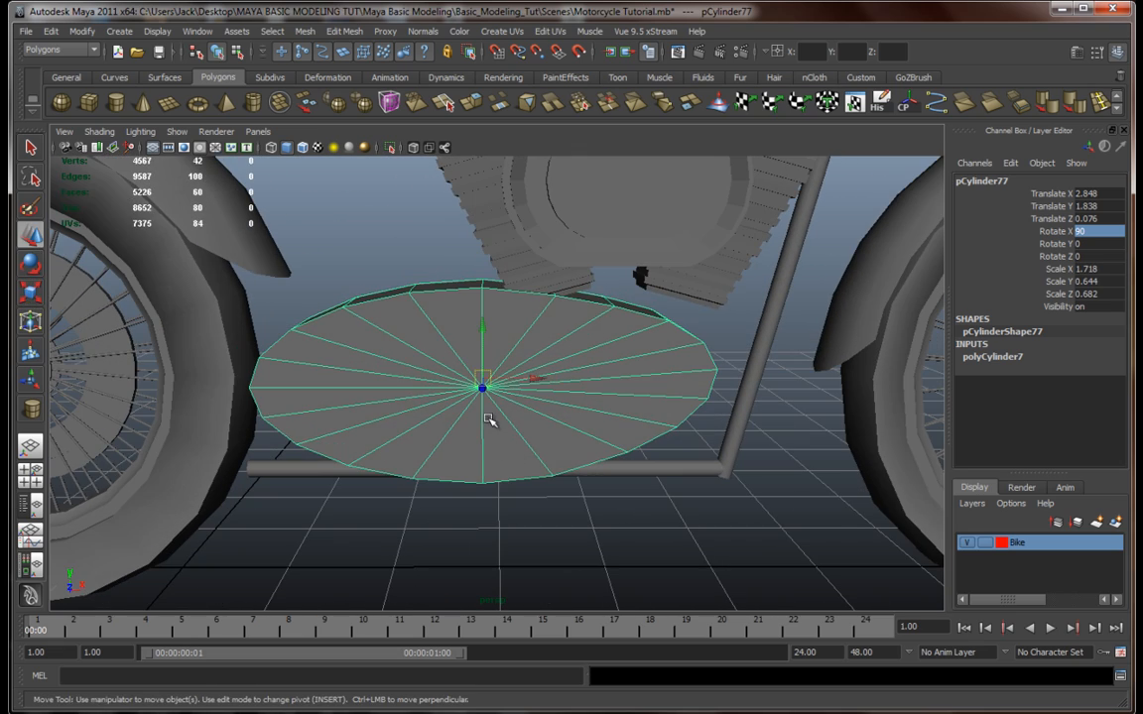
{"action": "left_click_drag", "start_coordinate": [533, 381], "coordinate": [568, 379]}
{"action": "key", "text": "r"}
Step: Select the side faces along the oval's underside and scale them to flatten the bottom slightly
{"action": "left_click_drag", "start_coordinate": [527, 467], "coordinate": [485, 418], "text": "alt"}
{"action": "right_click_drag", "start_coordinate": [485, 419], "coordinate": [449, 455], "text": "alt"}
{"action": "left_click_drag", "start_coordinate": [449, 454], "coordinate": [457, 452], "text": "alt"}
{"action": "right_click_drag", "start_coordinate": [390, 318], "coordinate": [394, 356]}
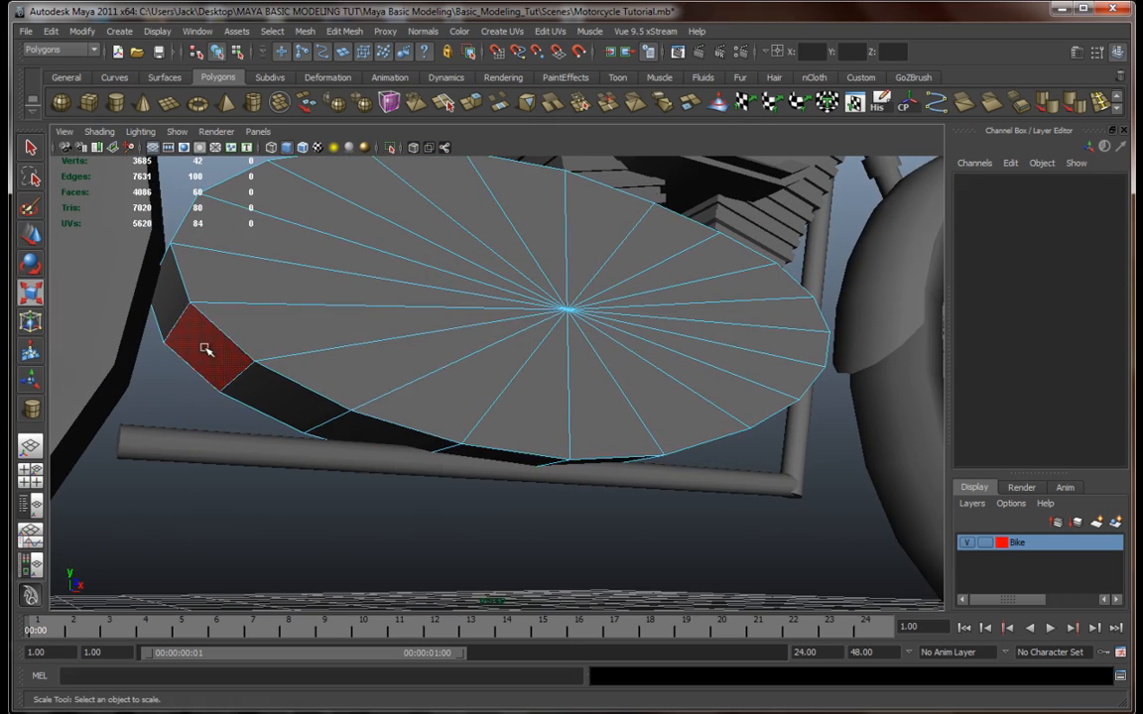
{"action": "left_click", "coordinate": [205, 349]}
{"action": "left_click", "coordinate": [306, 415], "text": "shift"}
{"action": "left_click", "coordinate": [602, 460], "text": "shift"}
{"action": "left_click_drag", "start_coordinate": [700, 475], "coordinate": [557, 460], "text": "alt"}
{"action": "left_click", "coordinate": [684, 418], "text": "shift"}
{"action": "left_click", "coordinate": [791, 364], "text": "shift"}
{"action": "left_click_drag", "start_coordinate": [466, 500], "coordinate": [461, 468], "text": "alt"}
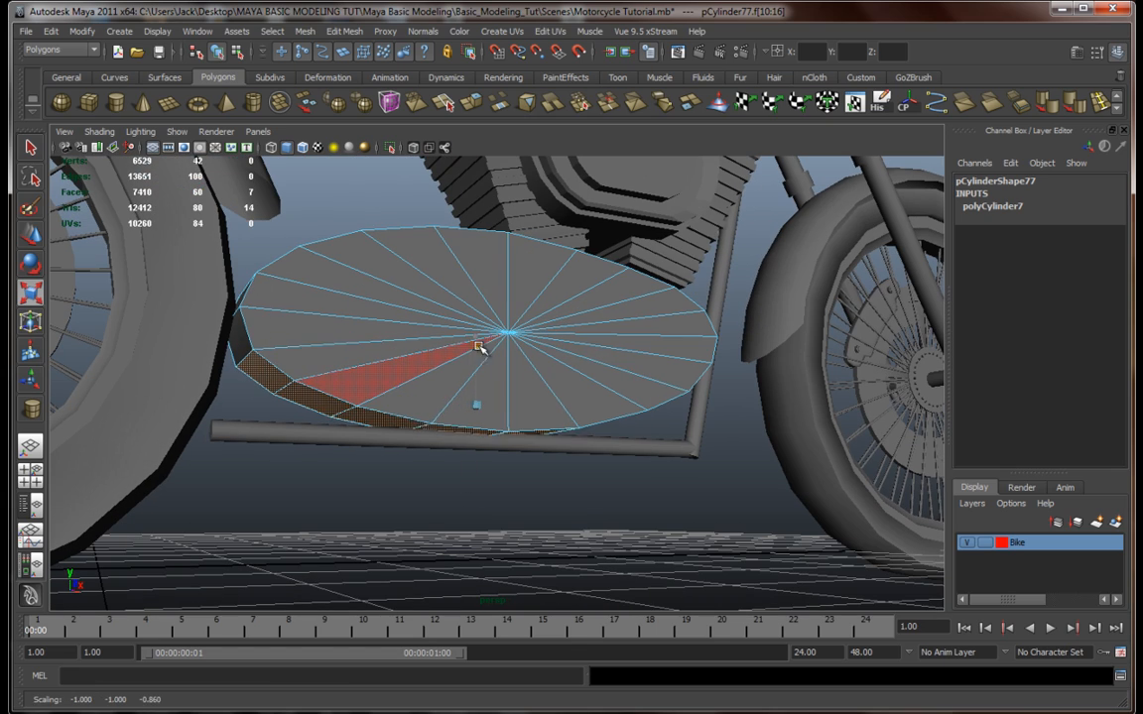
{"action": "left_click_drag", "start_coordinate": [479, 361], "coordinate": [445, 371], "text": "alt"}
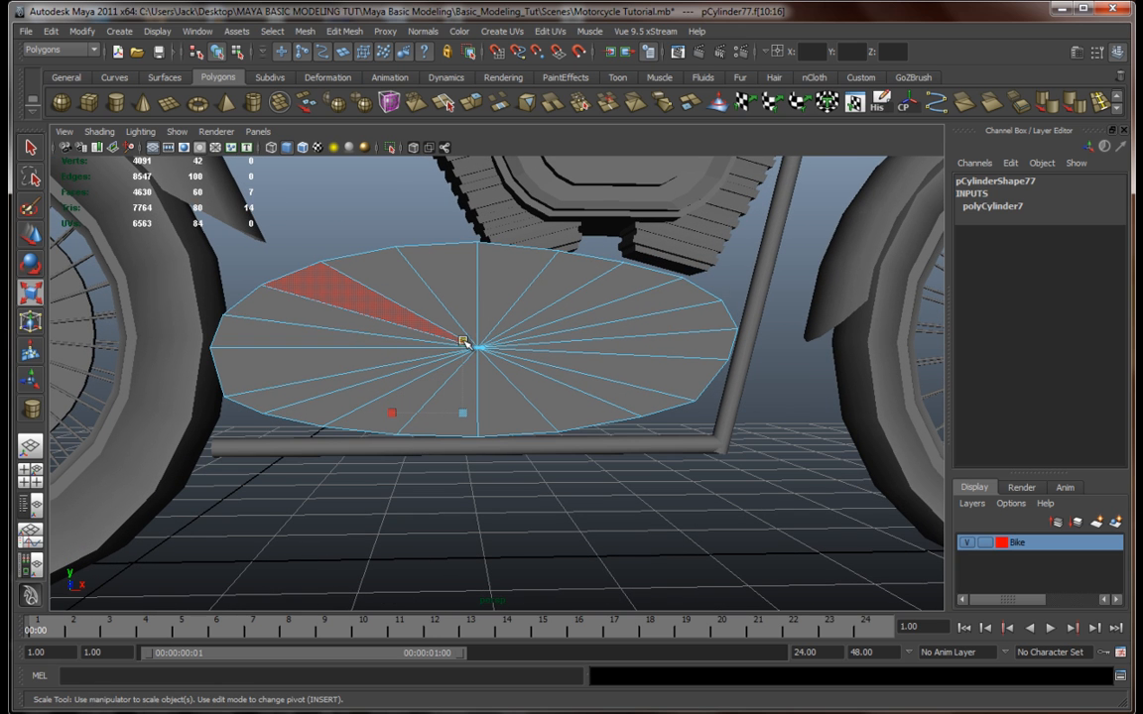
{"action": "left_click", "coordinate": [416, 413]}
Step: Select all the triangular faces on both flat ends of the oval casing
{"action": "right_click_drag", "start_coordinate": [498, 336], "coordinate": [521, 321]}
{"action": "left_click", "coordinate": [513, 333]}
{"action": "left_click_drag", "start_coordinate": [478, 390], "coordinate": [545, 412], "text": "alt"}
{"action": "scroll", "coordinate": [544, 413], "scroll_direction": "up", "scroll_amount": 2}
{"action": "right_click_drag", "start_coordinate": [467, 303], "coordinate": [468, 355]}
{"action": "left_click", "coordinate": [452, 349]}
{"action": "left_click", "coordinate": [471, 298], "text": "shift"}
{"action": "left_click", "coordinate": [520, 282], "text": "shift"}
{"action": "mouse_move", "coordinate": [576, 464]}
{"action": "left_mouse_down", "text": "alt"}
{"action": "mouse_move", "coordinate": [477, 429]}
{"action": "mouse_move", "coordinate": [513, 462]}
{"action": "mouse_move", "coordinate": [544, 477]}
{"action": "mouse_move", "coordinate": [523, 433]}
{"action": "mouse_move", "coordinate": [476, 406]}
{"action": "left_mouse_up", "text": "alt"}
{"action": "key", "text": "4"}
{"action": "mouse_move", "coordinate": [624, 422]}
{"action": "left_mouse_down", "text": "alt"}
{"action": "mouse_move", "coordinate": [663, 456]}
{"action": "mouse_move", "coordinate": [646, 448]}
{"action": "left_mouse_up", "text": "alt"}
{"action": "key", "text": "5"}
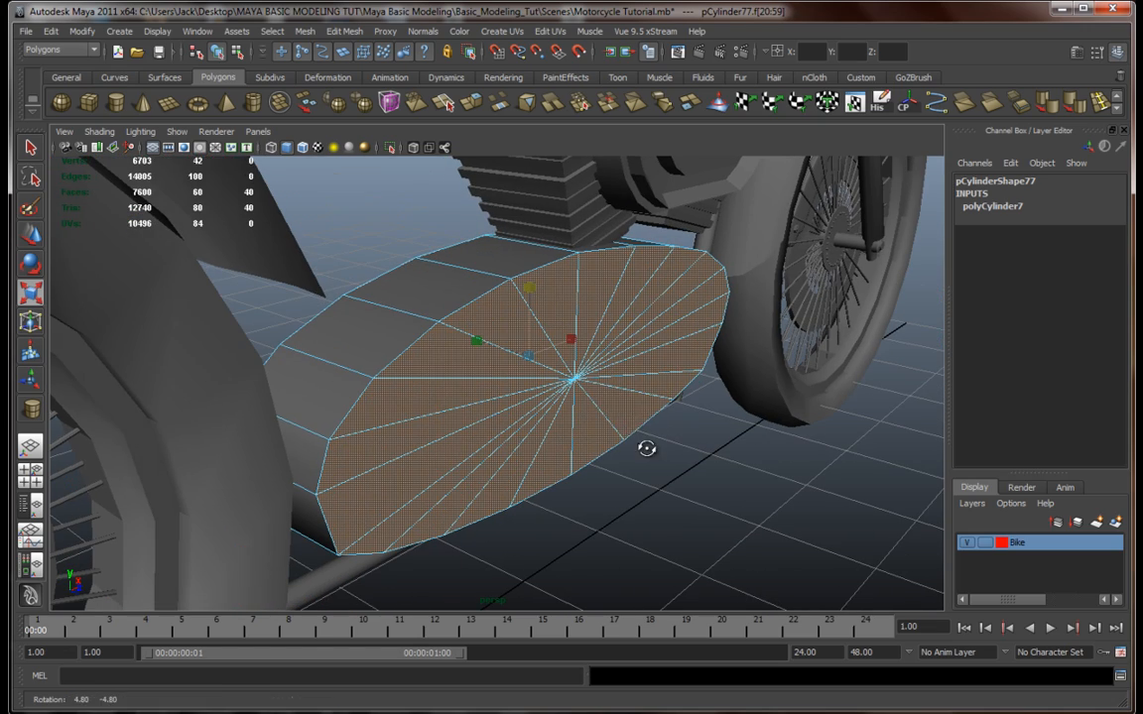
Step: Extrude the selected end faces, spread them slightly apart and scale them inward to form a sloped rim on both ends
{"action": "left_click", "coordinate": [473, 105]}
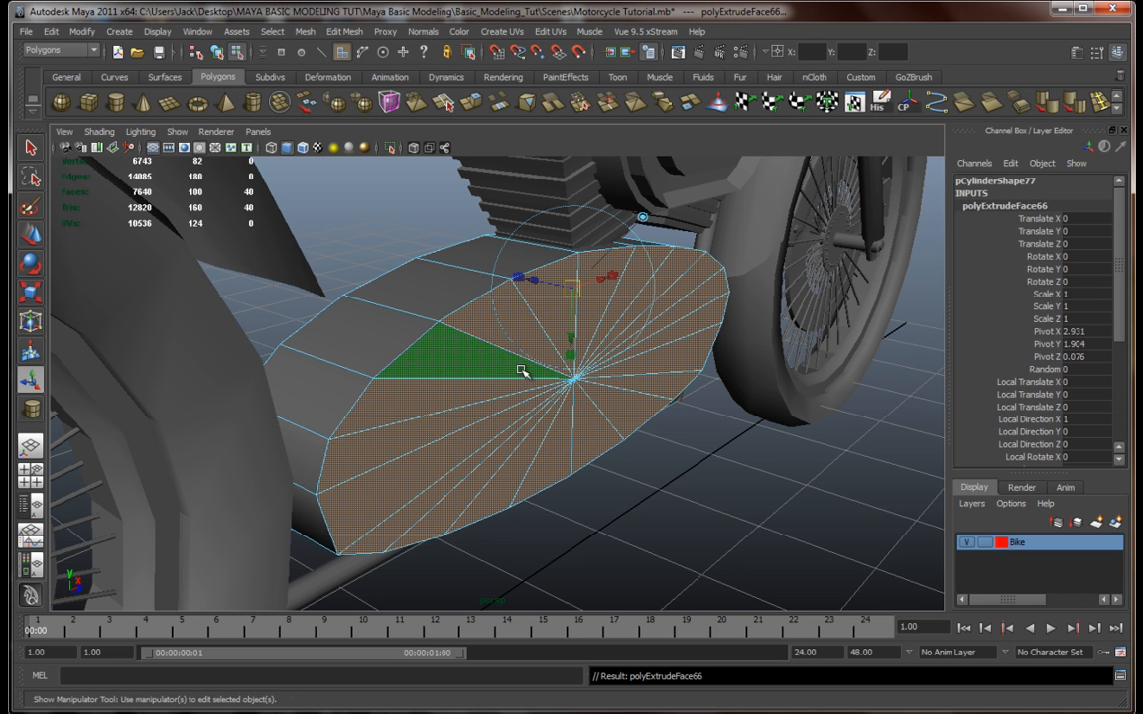
{"action": "key", "text": "r"}
{"action": "middle_click_drag", "start_coordinate": [483, 347], "coordinate": [466, 340]}
{"action": "left_click_drag", "start_coordinate": [527, 354], "coordinate": [472, 339]}
{"action": "right_click_drag", "start_coordinate": [442, 316], "coordinate": [536, 307]}
Step: Insert an edge loop close to each rim of the oval casing to sharpen its edges
{"action": "left_click_drag", "start_coordinate": [535, 306], "coordinate": [536, 416], "text": "alt"}
{"action": "left_click", "coordinate": [1100, 104]}
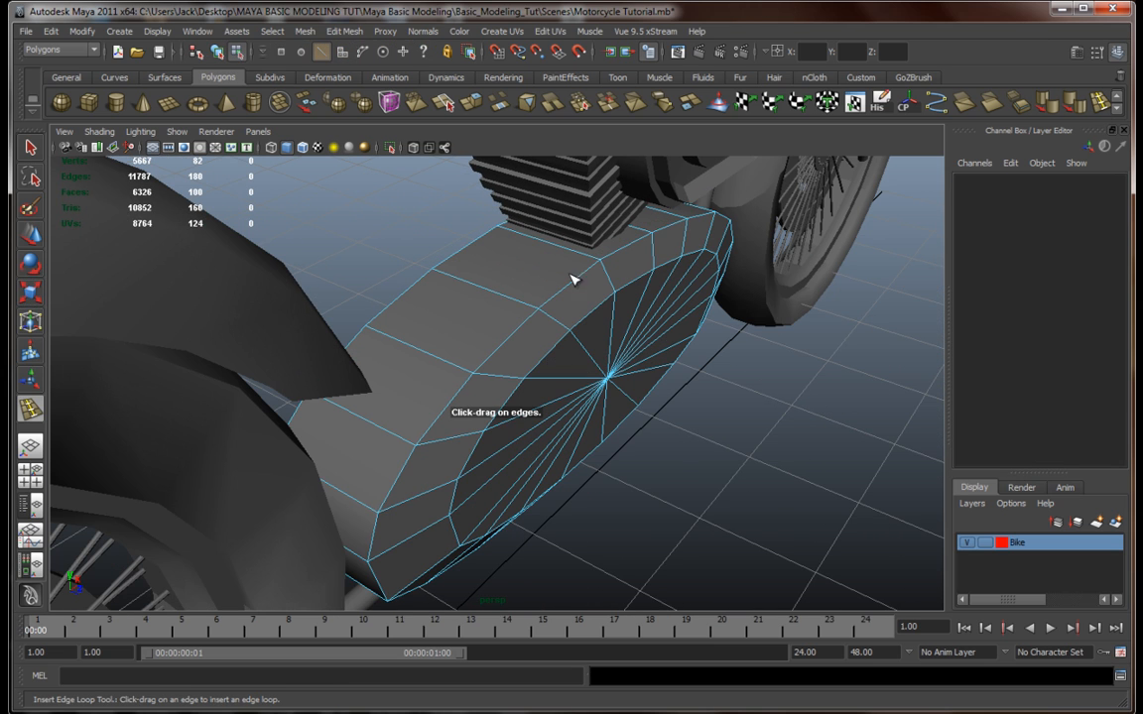
{"action": "mouse_move", "coordinate": [517, 306]}
{"action": "left_mouse_down"}
{"action": "mouse_move", "coordinate": [536, 318]}
{"action": "mouse_move", "coordinate": [513, 306]}
{"action": "left_mouse_up"}
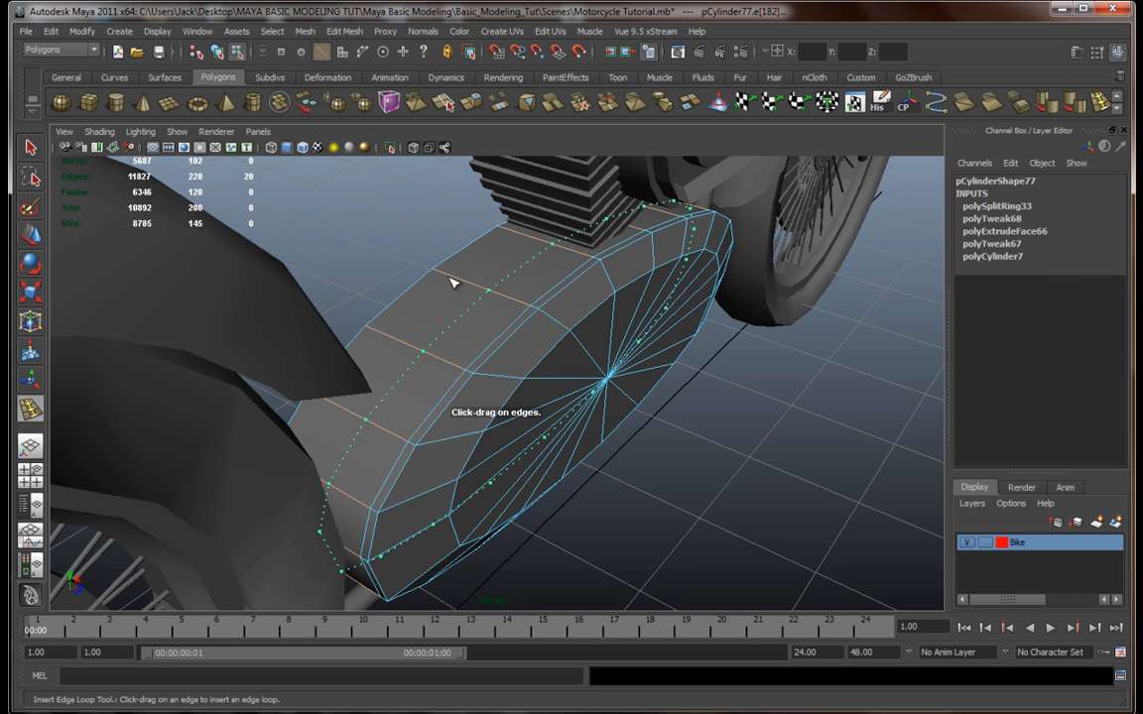
{"action": "left_click_drag", "start_coordinate": [437, 279], "coordinate": [436, 279]}
{"action": "left_click_drag", "start_coordinate": [437, 280], "coordinate": [487, 347], "text": "alt"}
{"action": "middle_click_drag", "start_coordinate": [487, 347], "coordinate": [539, 309], "text": "alt"}
{"action": "right_click_drag", "start_coordinate": [539, 308], "coordinate": [556, 372], "text": "alt"}
{"action": "left_click_drag", "start_coordinate": [556, 372], "coordinate": [516, 337], "text": "alt"}
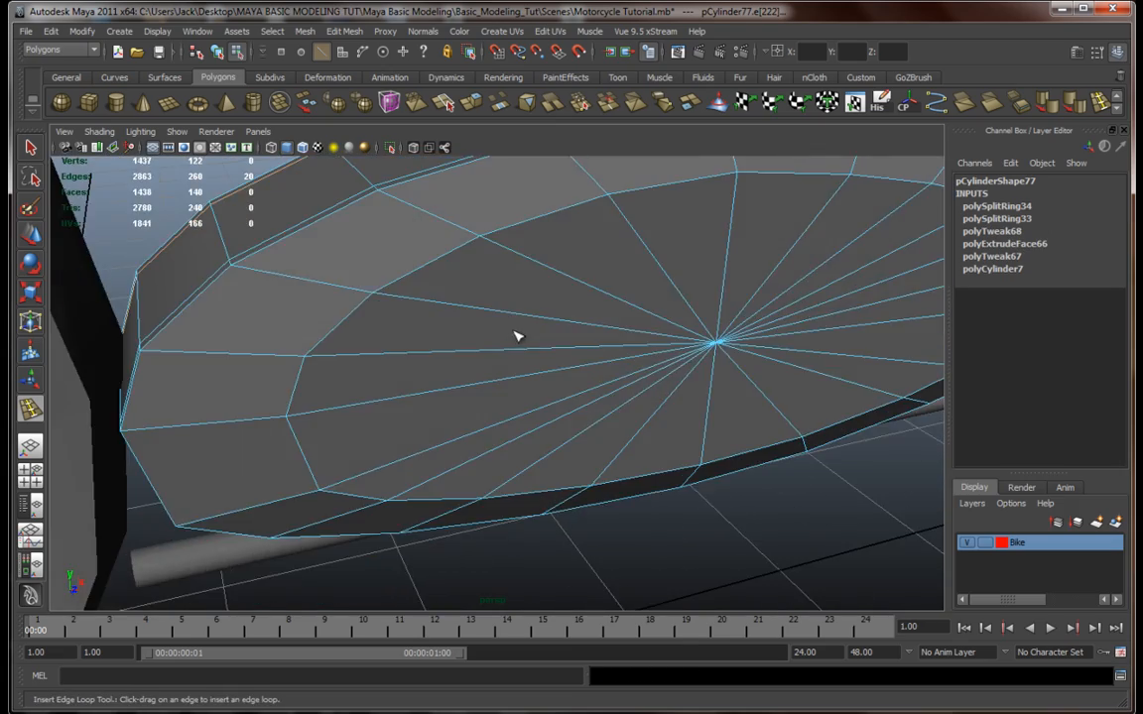
{"action": "right_click_drag", "start_coordinate": [517, 337], "coordinate": [515, 324], "text": "alt"}
{"action": "left_click_drag", "start_coordinate": [515, 324], "coordinate": [607, 367], "text": "alt"}
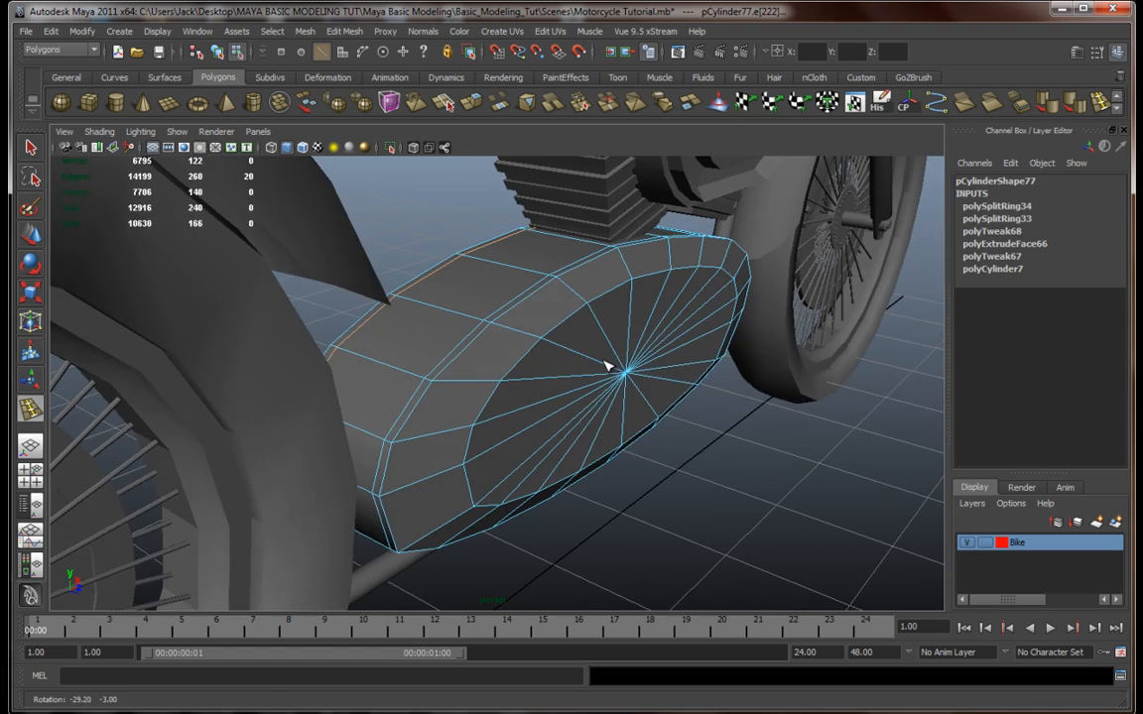
Step: Leave component mode and check the oval casing's shape from several angles
{"action": "scroll", "coordinate": [607, 367], "scroll_direction": "up", "scroll_amount": 3}
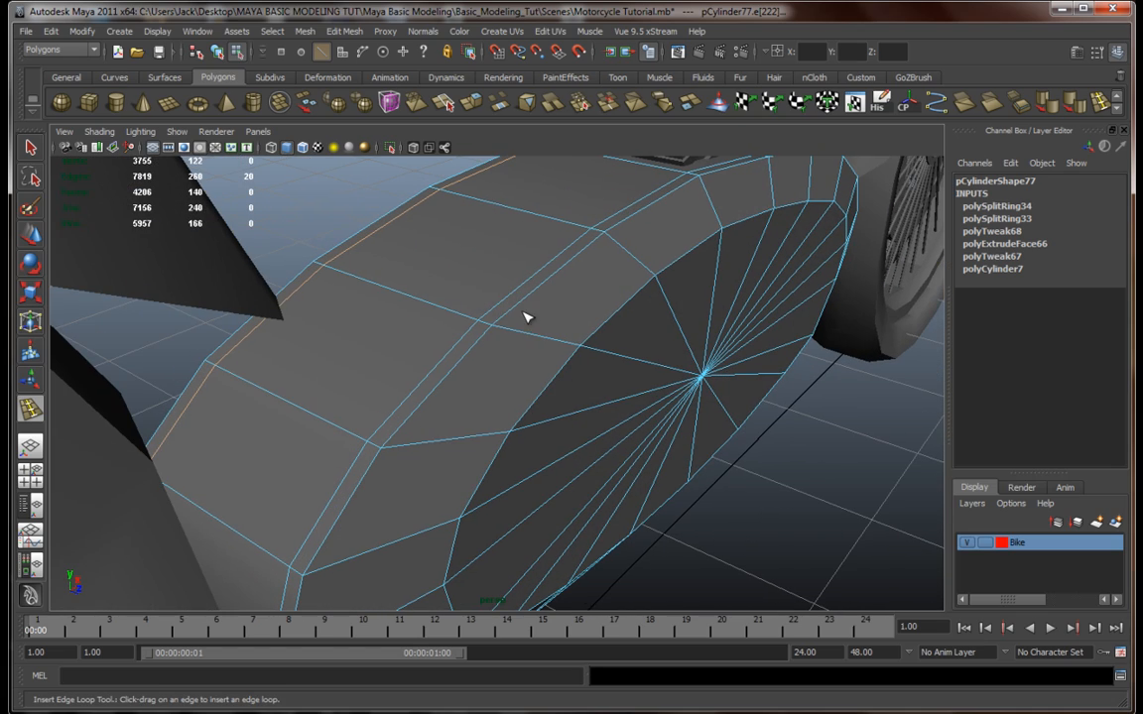
{"action": "key", "text": "q"}
{"action": "right_click_drag", "start_coordinate": [513, 278], "coordinate": [571, 260]}
{"action": "left_click_drag", "start_coordinate": [540, 276], "coordinate": [551, 304], "text": "alt"}
{"action": "mouse_move", "coordinate": [613, 389]}
{"action": "left_mouse_down", "text": "alt"}
{"action": "mouse_move", "coordinate": [538, 340]}
{"action": "mouse_move", "coordinate": [538, 352]}
{"action": "mouse_move", "coordinate": [430, 328]}
{"action": "mouse_move", "coordinate": [622, 278]}
{"action": "mouse_move", "coordinate": [509, 357]}
{"action": "mouse_move", "coordinate": [628, 390]}
{"action": "left_mouse_up", "text": "alt"}
{"action": "scroll", "coordinate": [538, 352], "scroll_direction": "down", "scroll_amount": 4}
{"action": "key", "text": "3"}
{"action": "left_click", "coordinate": [516, 501]}
{"action": "left_click_drag", "start_coordinate": [515, 433], "coordinate": [510, 395], "text": "alt"}
{"action": "scroll", "coordinate": [560, 442], "scroll_direction": "down", "scroll_amount": 4}
{"action": "left_click", "coordinate": [510, 396]}
Step: Look over the front brake parts, the casing and the front fork for an existing part to reuse
{"action": "left_click_drag", "start_coordinate": [676, 387], "coordinate": [434, 444], "text": "alt"}
{"action": "middle_click_drag", "start_coordinate": [434, 444], "coordinate": [415, 453], "text": "alt"}
{"action": "right_click_drag", "start_coordinate": [415, 453], "coordinate": [671, 382], "text": "alt"}
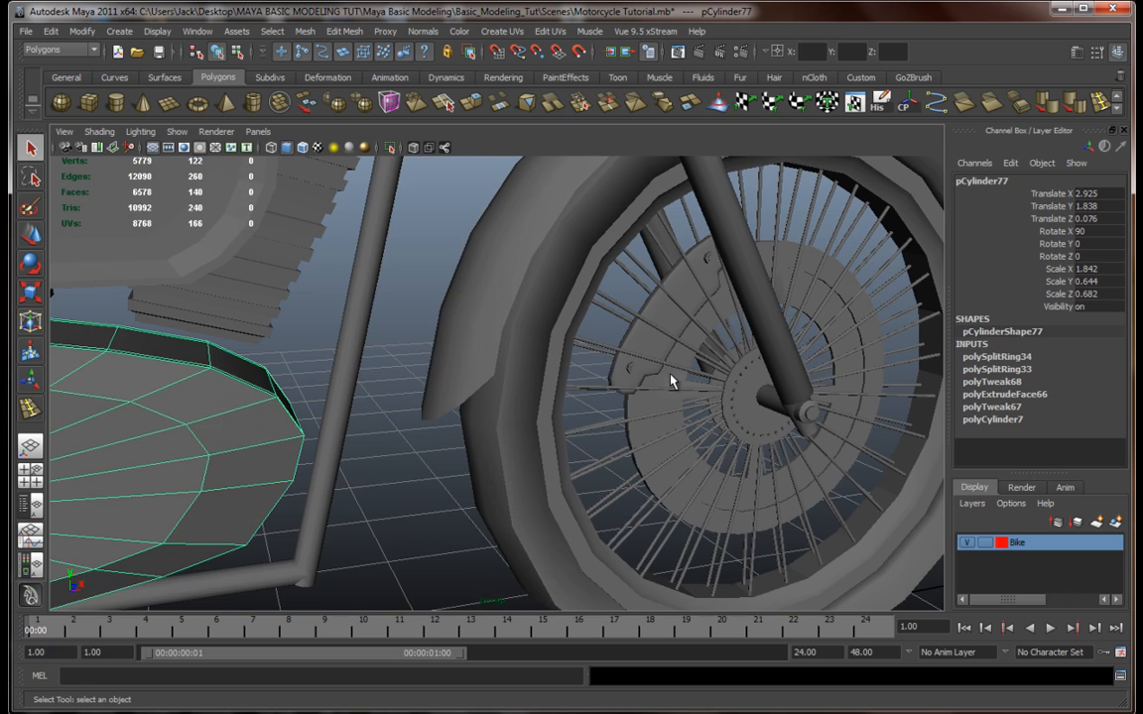
{"action": "left_click", "coordinate": [652, 344]}
{"action": "middle_click_drag", "start_coordinate": [640, 357], "coordinate": [437, 420], "text": "alt"}
{"action": "left_click_drag", "start_coordinate": [437, 421], "coordinate": [531, 406], "text": "alt"}
{"action": "scroll", "coordinate": [528, 402], "scroll_direction": "up", "scroll_amount": 3}
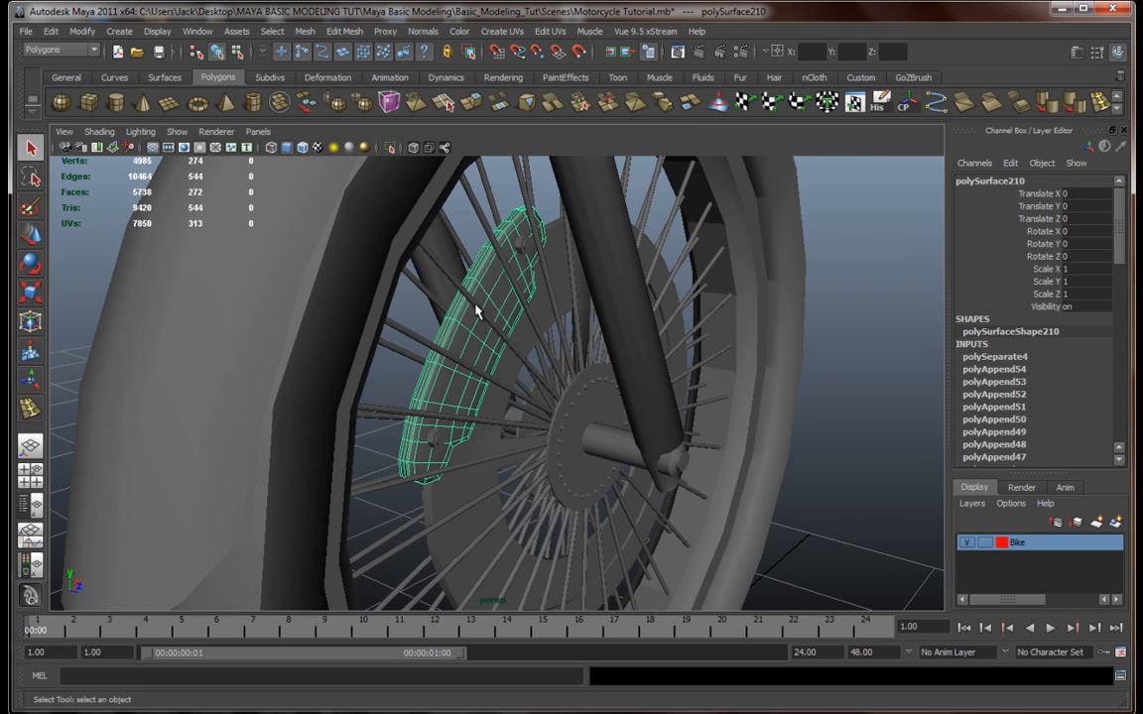
{"action": "scroll", "coordinate": [437, 534], "scroll_direction": "down", "scroll_amount": 3}
{"action": "middle_click_drag", "start_coordinate": [436, 533], "coordinate": [609, 406], "text": "alt"}
{"action": "scroll", "coordinate": [609, 406], "scroll_direction": "down", "scroll_amount": 3}
{"action": "left_click_drag", "start_coordinate": [609, 406], "coordinate": [474, 442], "text": "alt"}
{"action": "middle_click_drag", "start_coordinate": [475, 442], "coordinate": [628, 437], "text": "alt"}
{"action": "mouse_move", "coordinate": [628, 437]}
{"action": "left_mouse_down", "text": "alt"}
{"action": "mouse_move", "coordinate": [673, 416]}
{"action": "mouse_move", "coordinate": [642, 431]}
{"action": "left_mouse_up", "text": "alt"}
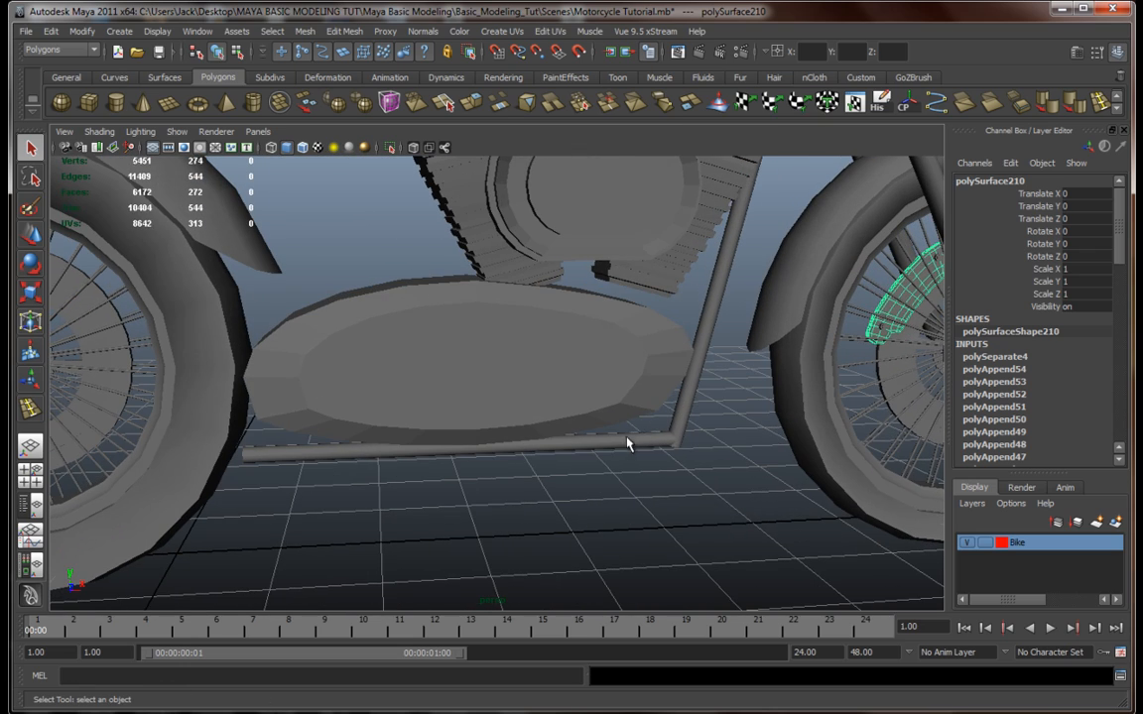
{"action": "scroll", "coordinate": [627, 444], "scroll_direction": "down", "scroll_amount": 3}
{"action": "middle_click_drag", "start_coordinate": [735, 332], "coordinate": [720, 339], "text": "alt"}
{"action": "scroll", "coordinate": [625, 426], "scroll_direction": "up", "scroll_amount": 5}
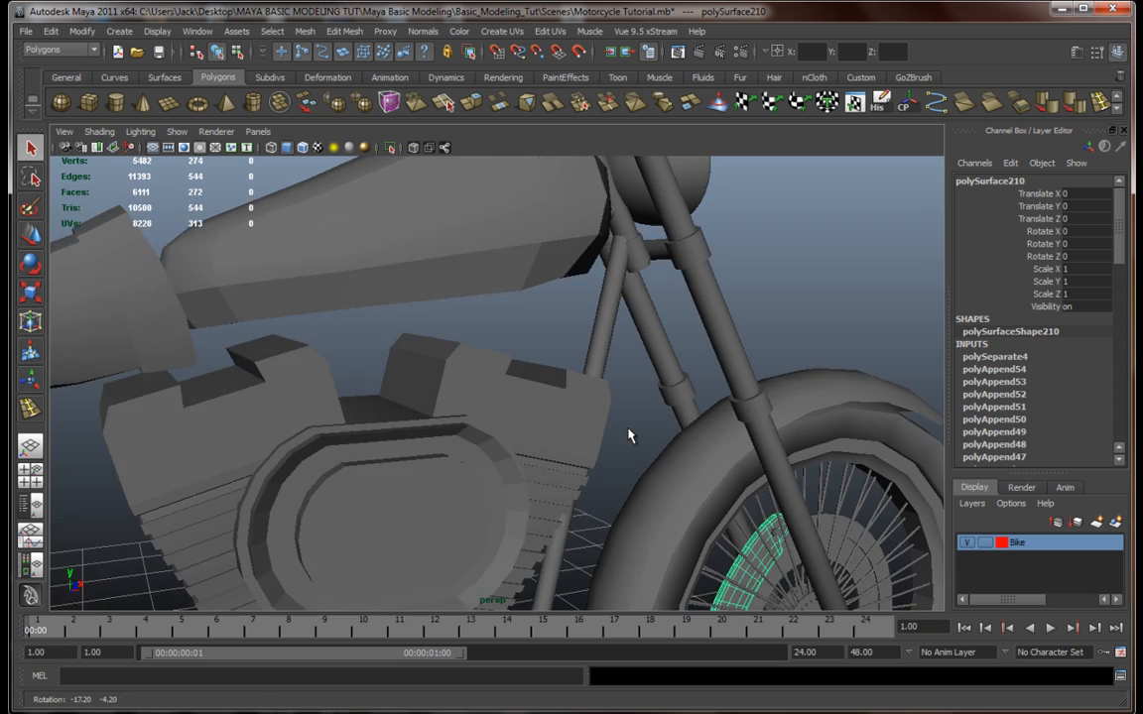
Step: Try duplicating the cross tube between the front forks and lowering the copy beside the engine
{"action": "left_click", "coordinate": [603, 317]}
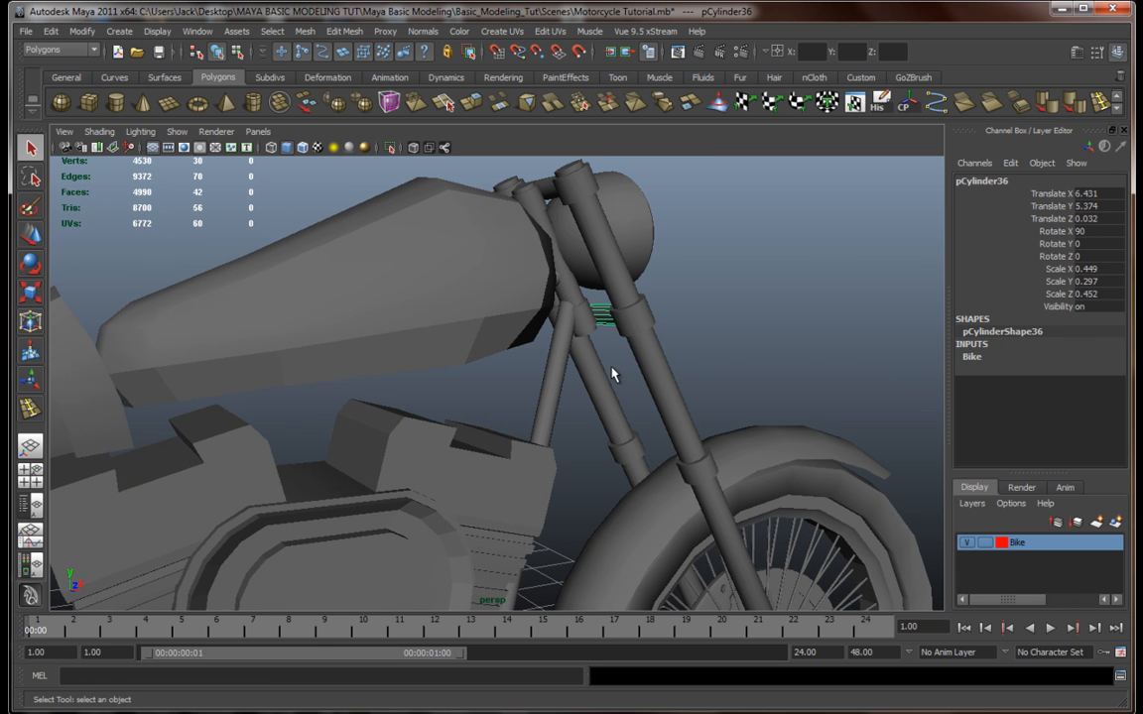
{"action": "key", "text": "w"}
{"action": "left_click_drag", "start_coordinate": [603, 268], "coordinate": [599, 492]}
{"action": "middle_click_drag", "start_coordinate": [599, 492], "coordinate": [657, 352], "text": "alt"}
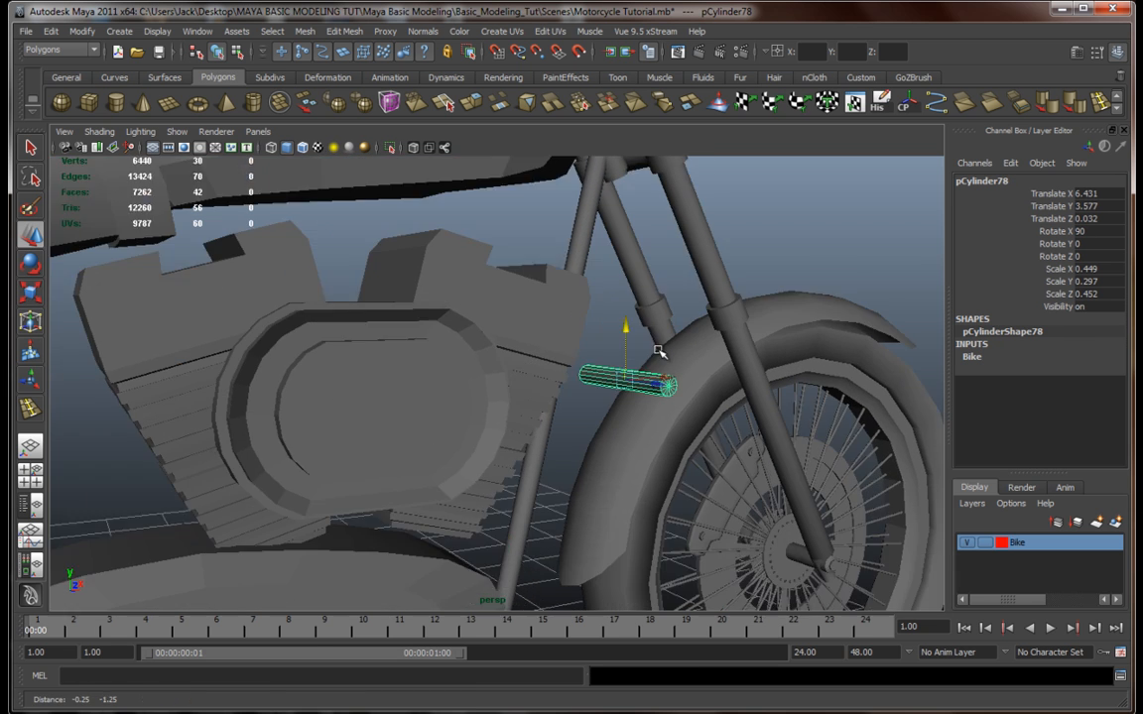
{"action": "left_click_drag", "start_coordinate": [658, 353], "coordinate": [626, 350], "text": "alt"}
{"action": "left_click_drag", "start_coordinate": [612, 307], "coordinate": [613, 380]}
{"action": "key", "text": "ctrl+z"}
{"action": "key", "text": "ctrl+z"}
{"action": "key", "text": "ctrl+z"}
{"action": "key", "text": "ctrl+z"}
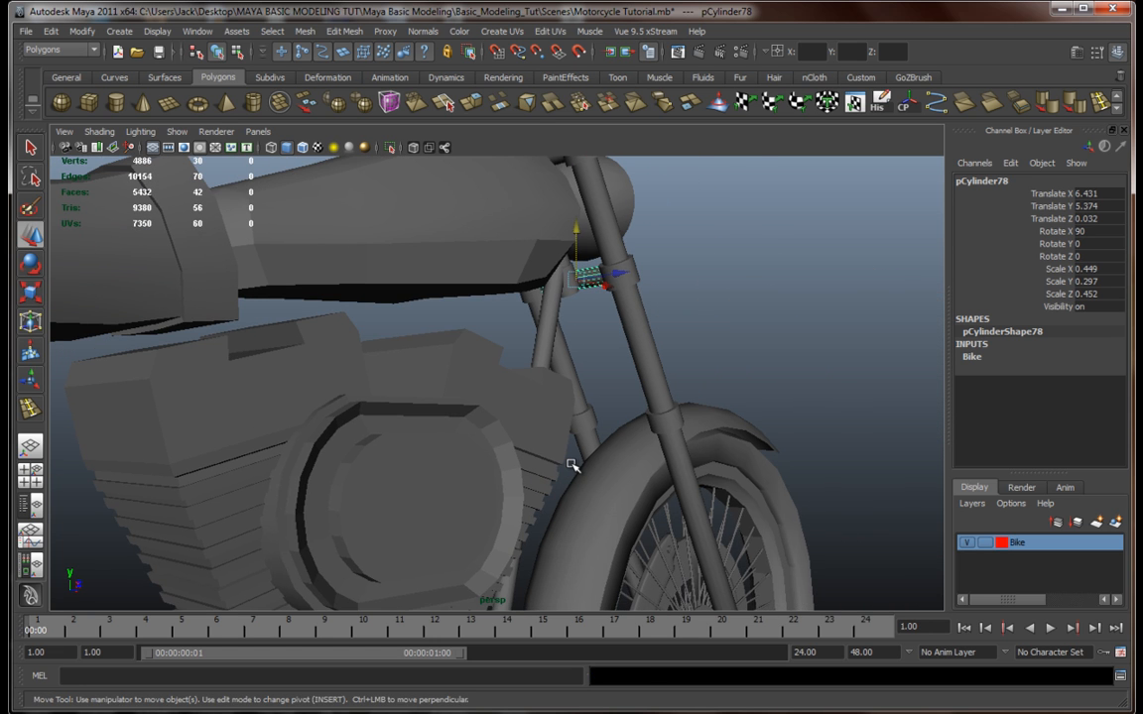
Step: Duplicate the front wheel's axle and move the copy to the front end of the oval casing
{"action": "left_click", "coordinate": [572, 465]}
{"action": "middle_click_drag", "start_coordinate": [572, 465], "coordinate": [401, 242], "text": "alt"}
{"action": "left_click_drag", "start_coordinate": [401, 242], "coordinate": [556, 459], "text": "alt"}
{"action": "middle_click_drag", "start_coordinate": [556, 460], "coordinate": [510, 455], "text": "alt"}
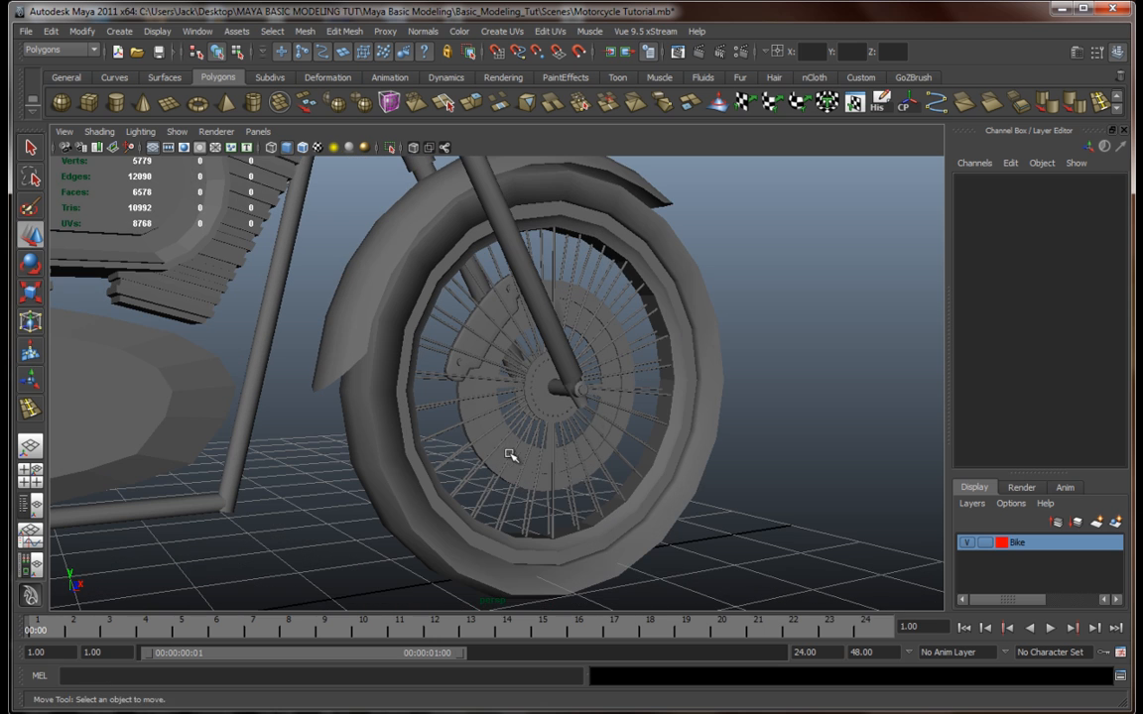
{"action": "left_click", "coordinate": [590, 388]}
{"action": "key", "text": "ctrl+d"}
{"action": "left_click_drag", "start_coordinate": [594, 385], "coordinate": [301, 403]}
{"action": "middle_click_drag", "start_coordinate": [300, 402], "coordinate": [612, 427], "text": "alt"}
{"action": "left_click_drag", "start_coordinate": [499, 393], "coordinate": [438, 448]}
Step: Scale the copied axle up to about 3.791 in X, 3.937 in Y and 3.183 in Z
{"action": "key", "text": "r"}
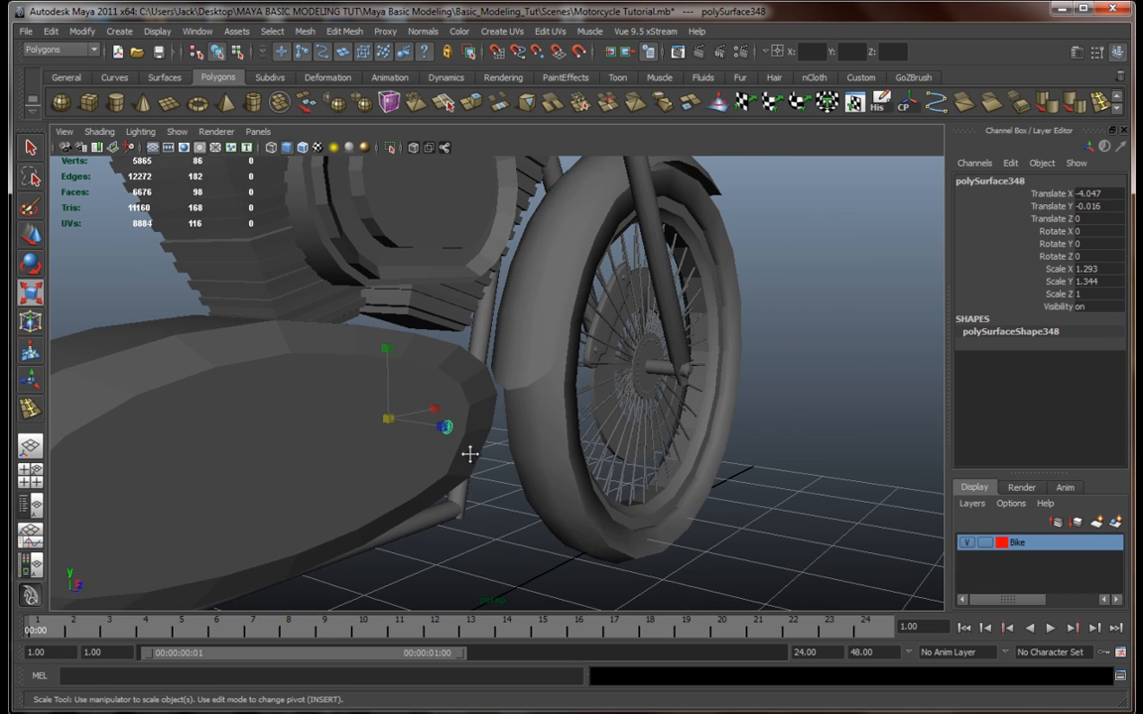
{"action": "middle_click_drag", "start_coordinate": [470, 453], "coordinate": [540, 406], "text": "alt"}
{"action": "scroll", "coordinate": [541, 406], "scroll_direction": "up", "scroll_amount": 5}
{"action": "left_click_drag", "start_coordinate": [494, 320], "coordinate": [497, 321]}
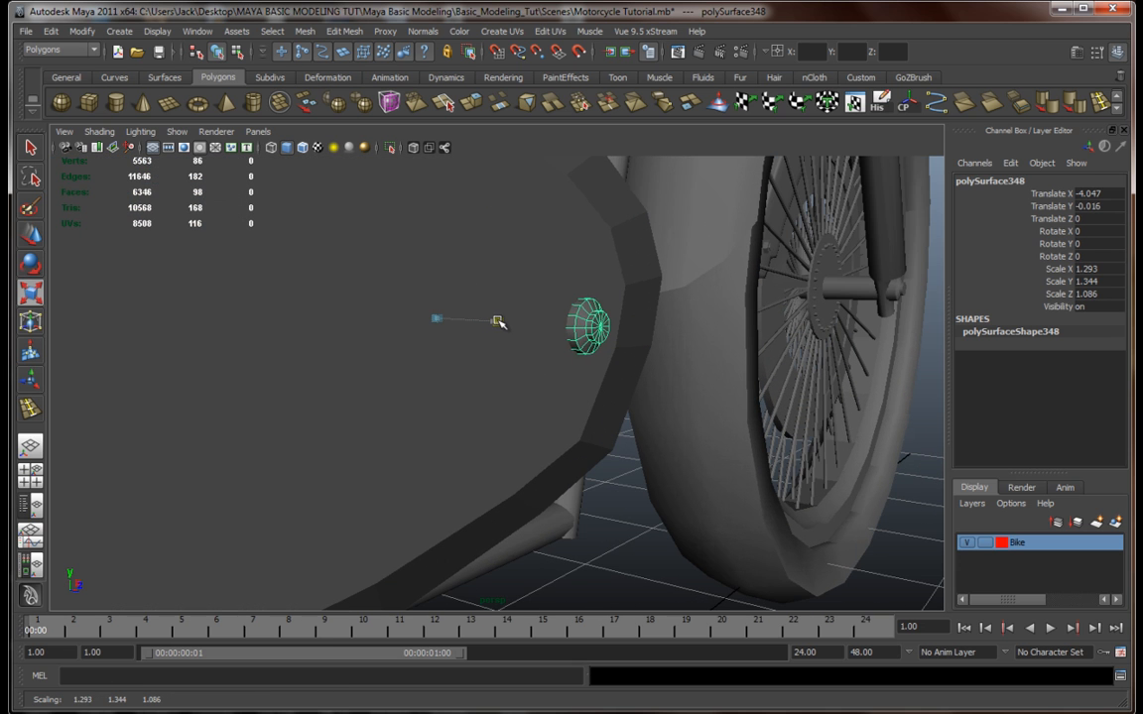
{"action": "left_click_drag", "start_coordinate": [554, 382], "coordinate": [551, 408], "text": "alt"}
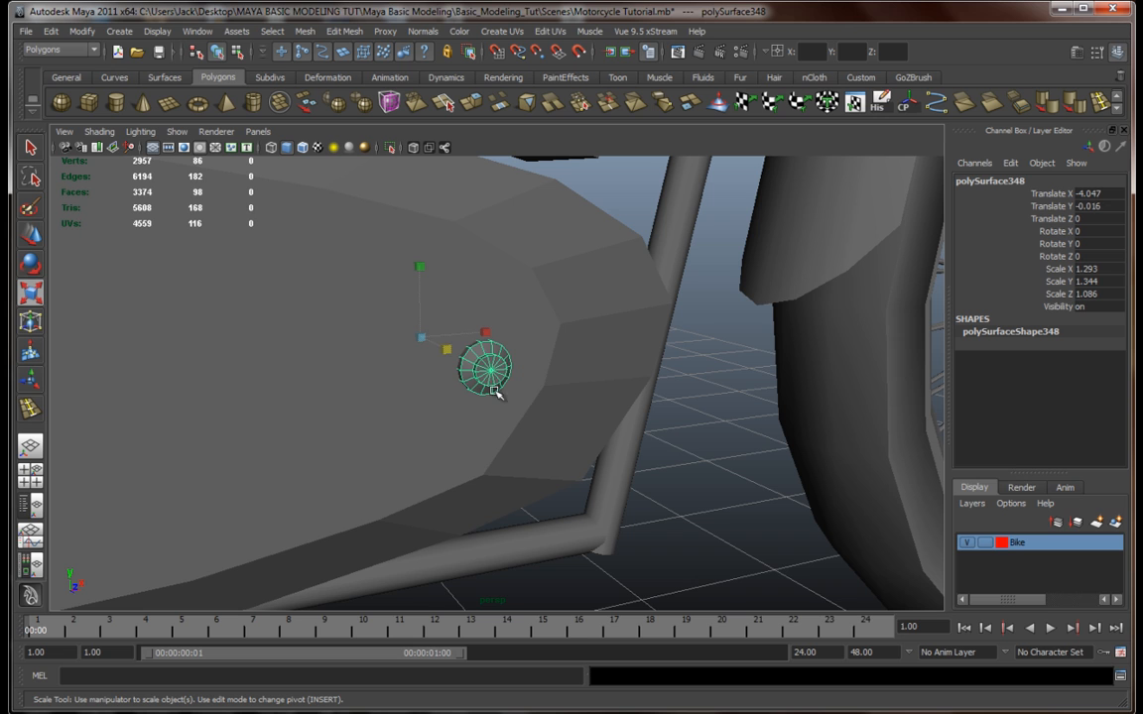
{"action": "left_click_drag", "start_coordinate": [432, 338], "coordinate": [489, 387]}
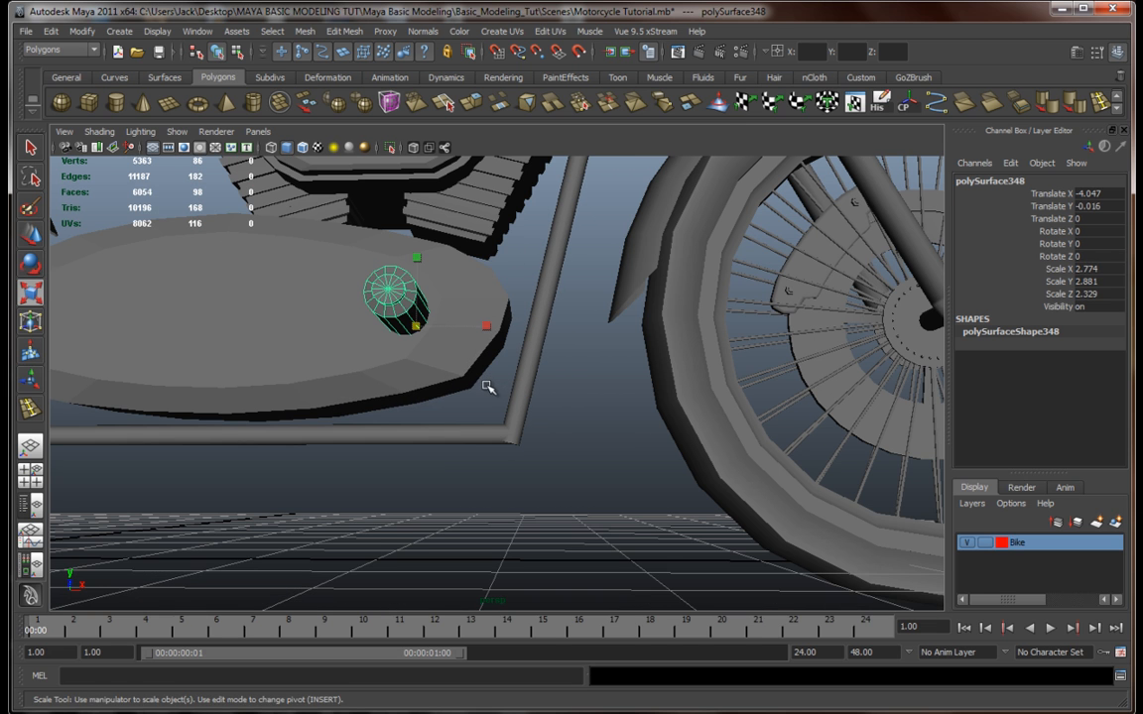
{"action": "left_click_drag", "start_coordinate": [421, 331], "coordinate": [486, 332]}
{"action": "left_click_drag", "start_coordinate": [466, 347], "coordinate": [506, 398], "text": "alt"}
Step: Move only the enlarged axle copy out along Z to about 4.248, clear of the motorcycle
{"action": "left_click_drag", "start_coordinate": [602, 372], "coordinate": [524, 439]}
{"action": "key", "text": "ctrl+z"}
{"action": "right_click_drag", "start_coordinate": [540, 382], "coordinate": [523, 383]}
{"action": "key", "text": "w"}
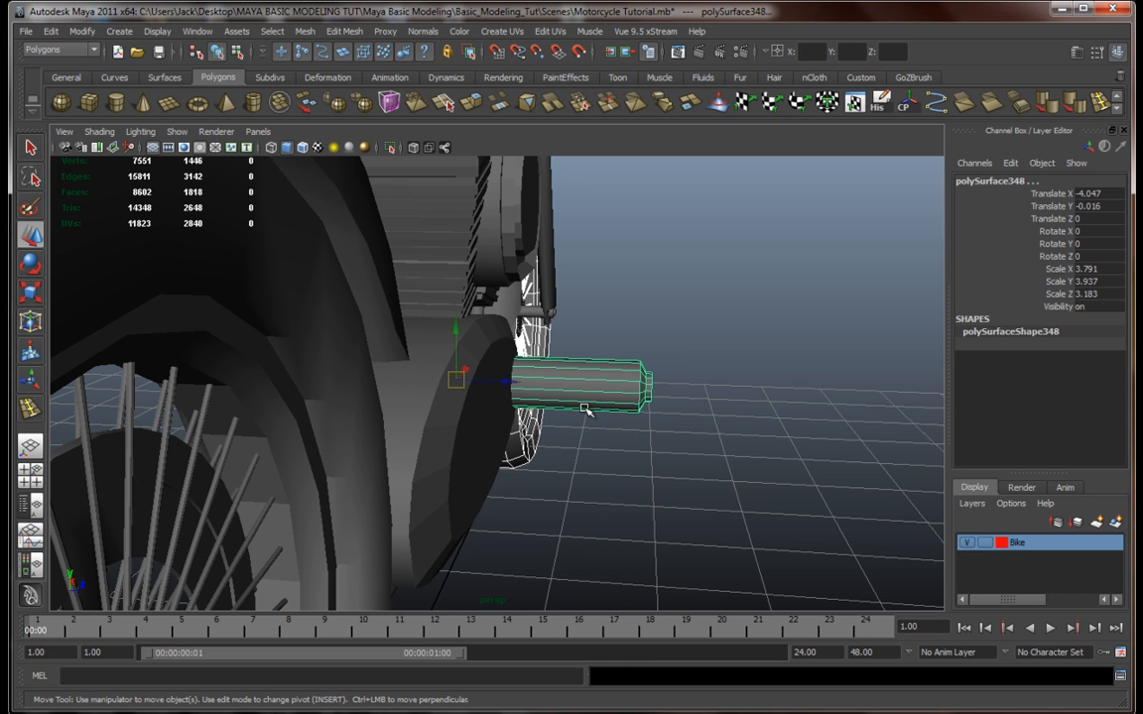
{"action": "left_click_drag", "start_coordinate": [490, 382], "coordinate": [536, 385]}
{"action": "left_click_drag", "start_coordinate": [535, 384], "coordinate": [577, 396], "text": "alt"}
{"action": "scroll", "coordinate": [523, 396], "scroll_direction": "up", "scroll_amount": 5}
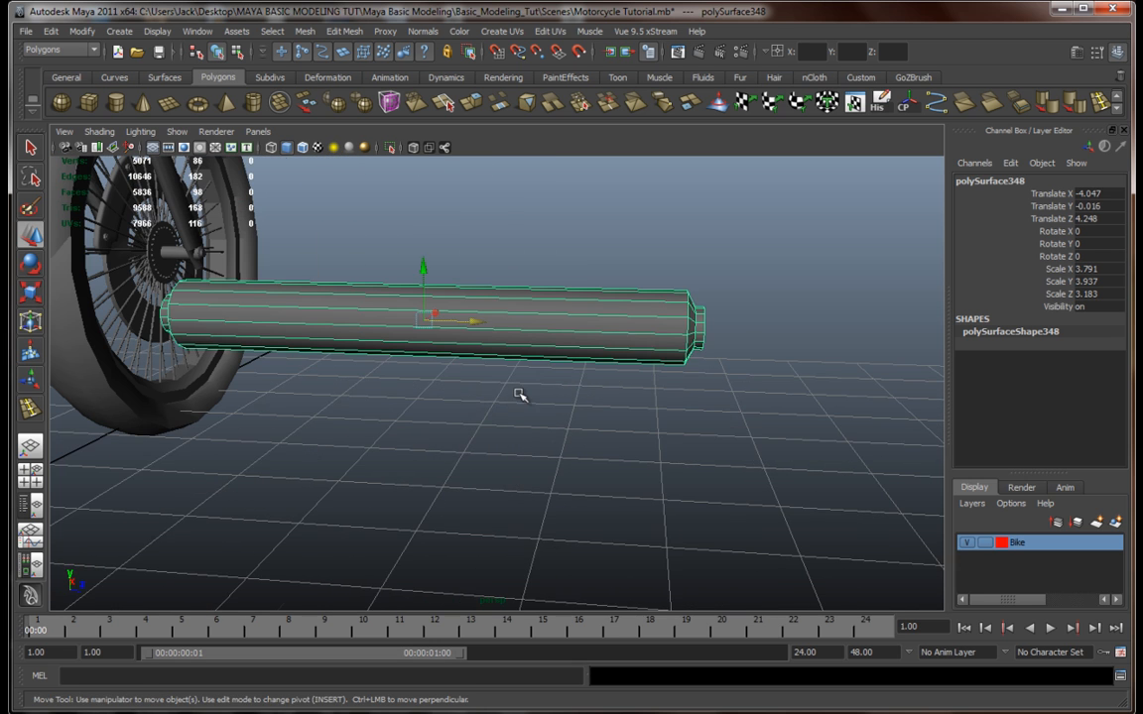
Step: Shorten the axle copy by moving its outer-end vertices inward, and return it to the casing at about Translate Z 0.439
{"action": "right_click_drag", "start_coordinate": [601, 294], "coordinate": [532, 295]}
{"action": "left_click_drag", "start_coordinate": [607, 218], "coordinate": [825, 496]}
{"action": "left_click_drag", "start_coordinate": [754, 331], "coordinate": [546, 452]}
{"action": "right_click_drag", "start_coordinate": [523, 379], "coordinate": [509, 368]}
{"action": "left_click_drag", "start_coordinate": [509, 368], "coordinate": [410, 458], "text": "alt"}
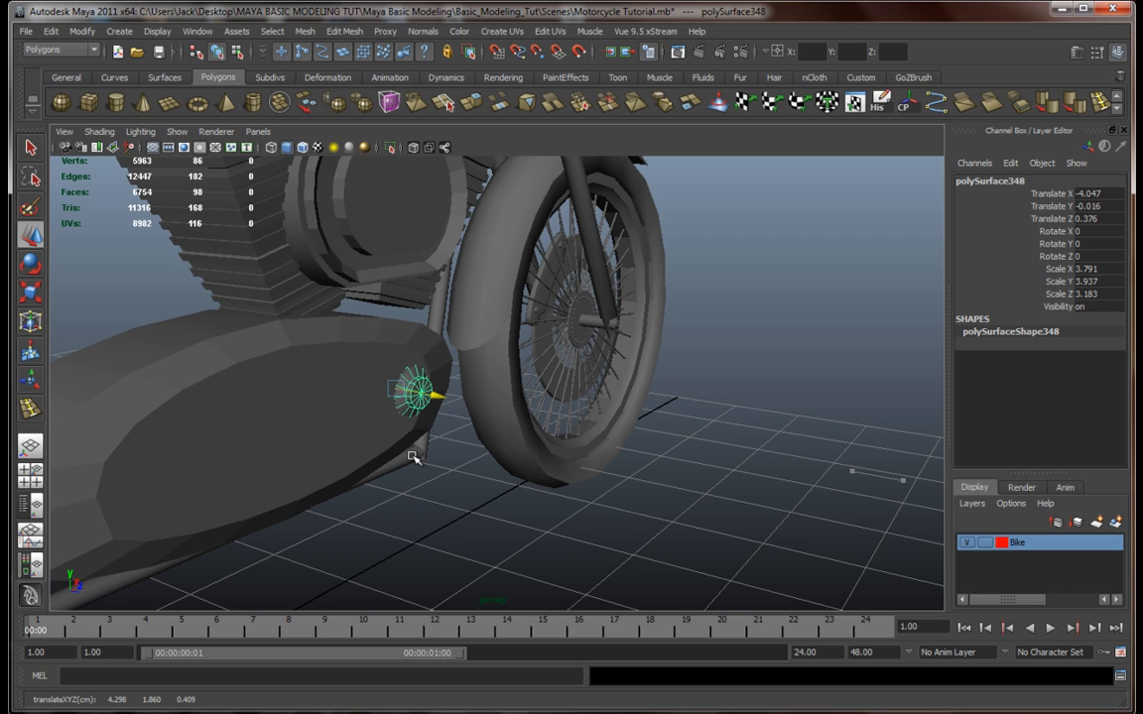
{"action": "key", "text": "f"}
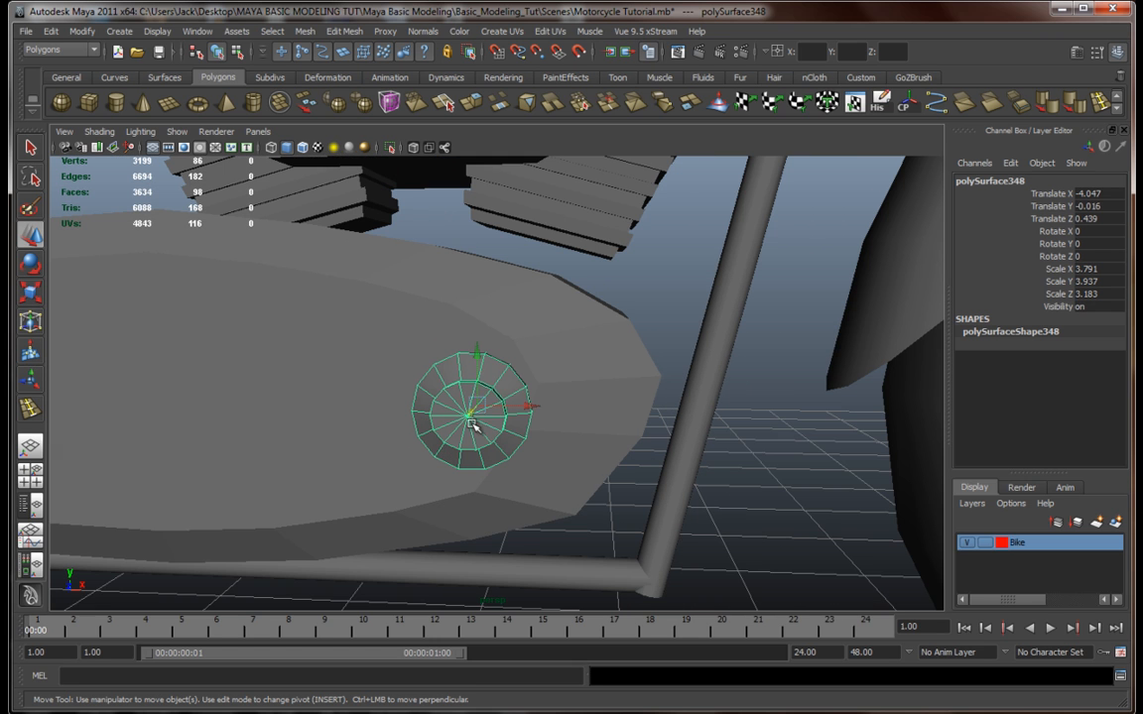
Step: Place the axle copy at the casing's upper front corner, at Translate X -3.644, Y 0.359 and Z 0.716
{"action": "left_click_drag", "start_coordinate": [478, 351], "coordinate": [478, 281]}
{"action": "left_click_drag", "start_coordinate": [530, 335], "coordinate": [633, 336]}
{"action": "left_click_drag", "start_coordinate": [577, 284], "coordinate": [577, 263]}
{"action": "left_click_drag", "start_coordinate": [548, 304], "coordinate": [444, 310], "text": "alt"}
{"action": "left_click_drag", "start_coordinate": [356, 303], "coordinate": [296, 313]}
Step: Try shortening the axle copy to a Scale Z of 2.305 about its existing pivot
{"action": "left_click_drag", "start_coordinate": [406, 427], "coordinate": [505, 440], "text": "alt"}
{"action": "left_click_drag", "start_coordinate": [400, 447], "coordinate": [559, 408], "text": "alt"}
{"action": "key", "text": "r"}
{"action": "left_click_drag", "start_coordinate": [385, 391], "coordinate": [379, 384]}
{"action": "key", "text": "w"}
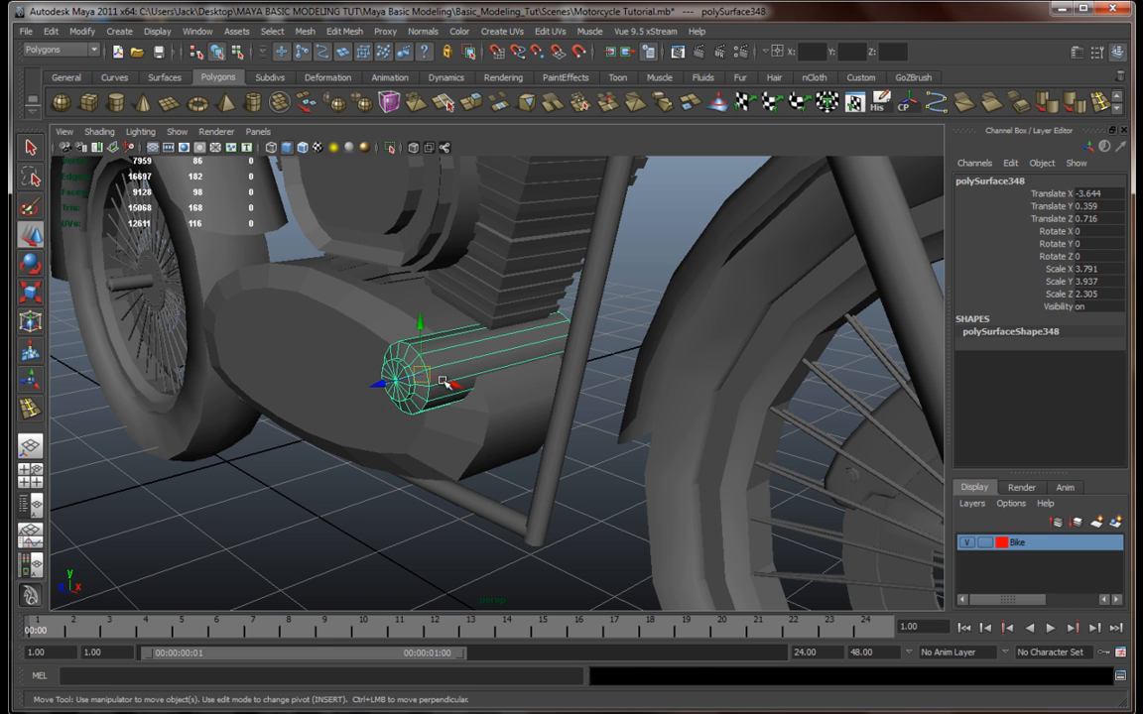
{"action": "key", "text": "ctrl+z"}
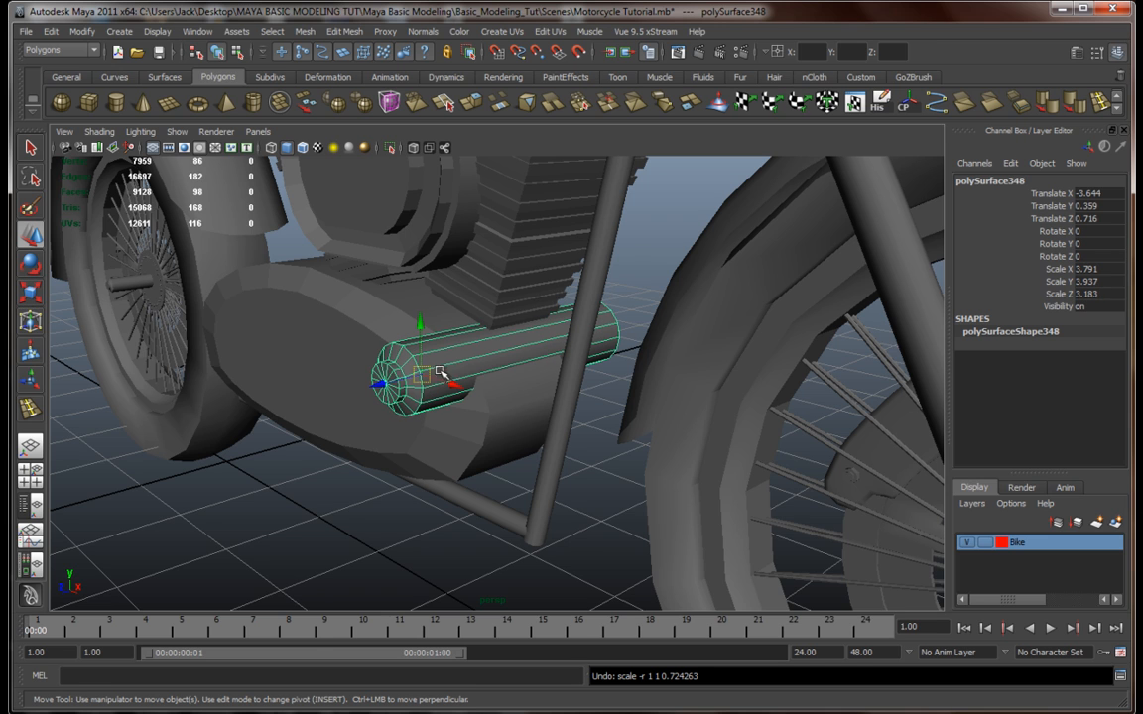
Step: Center the axle copy's pivot, then shorten it to a Scale Z of 1.99 and nudge it to Translate Z 0.739
{"action": "left_click", "coordinate": [907, 104]}
{"action": "key", "text": "r"}
{"action": "left_click_drag", "start_coordinate": [459, 369], "coordinate": [474, 364]}
{"action": "left_click_drag", "start_coordinate": [437, 409], "coordinate": [382, 375], "text": "alt"}
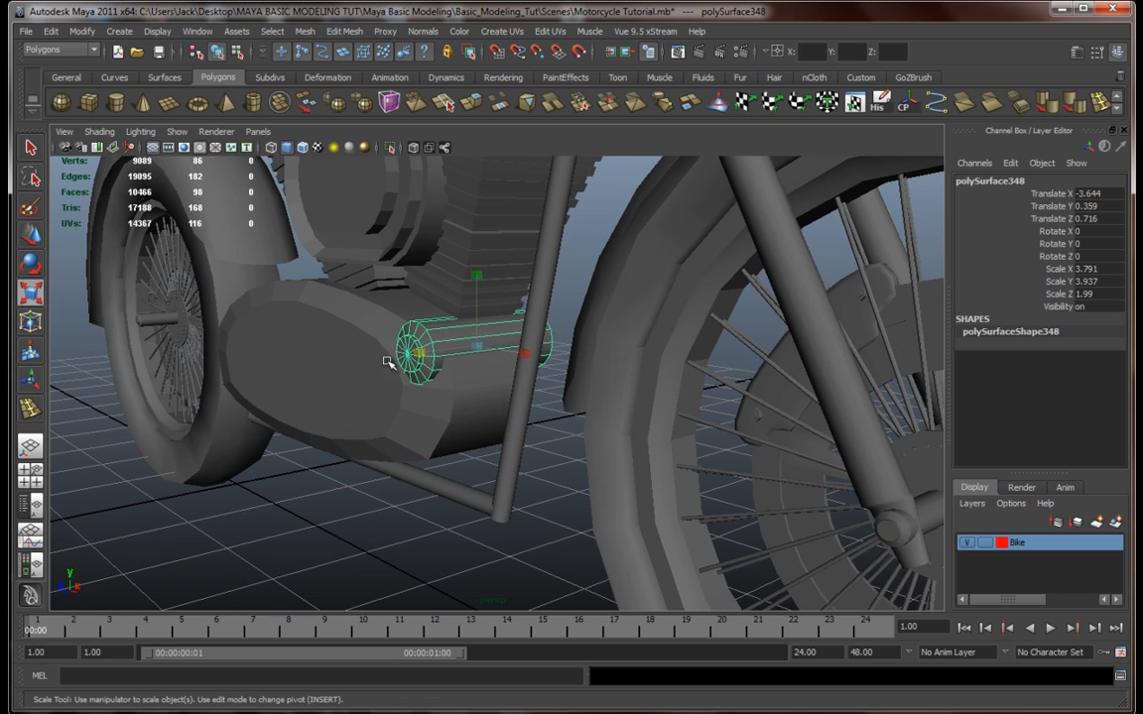
{"action": "key", "text": "w"}
{"action": "left_click_drag", "start_coordinate": [441, 353], "coordinate": [437, 353]}
{"action": "left_click_drag", "start_coordinate": [440, 357], "coordinate": [532, 414], "text": "alt"}
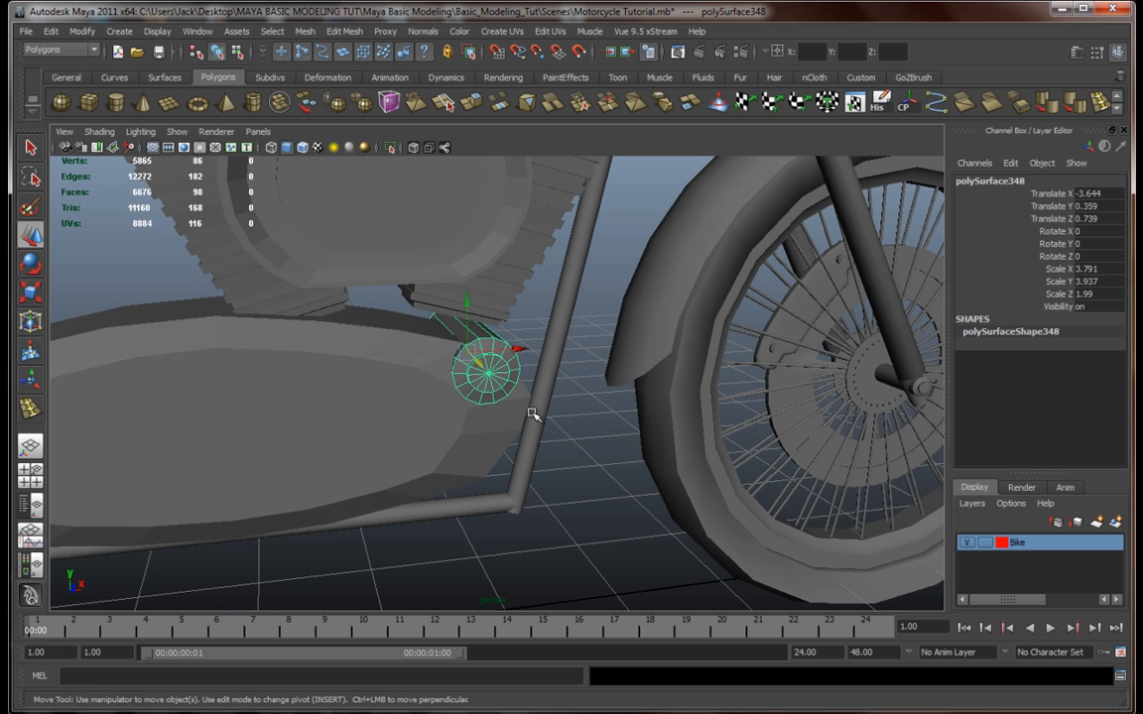